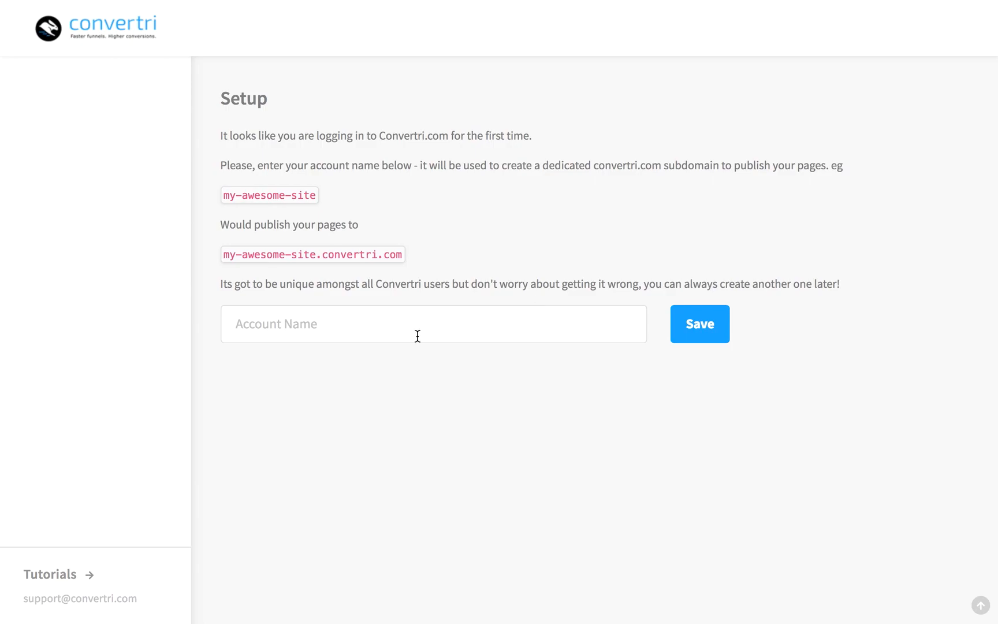
Save 'myfirsteversite' as the account's subdomain name
click(332, 322)
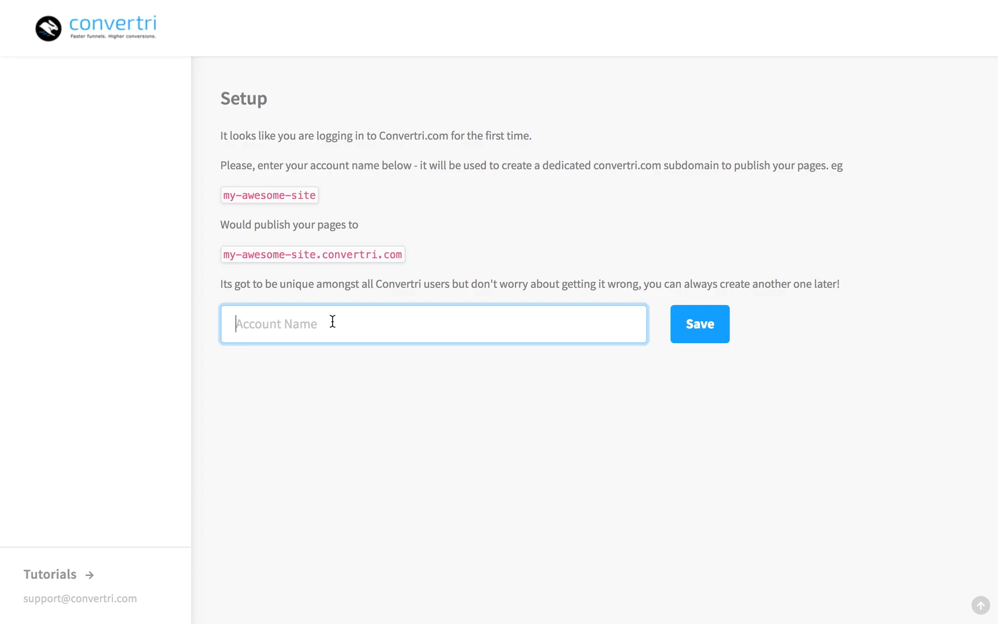
text(myfirsteversite)
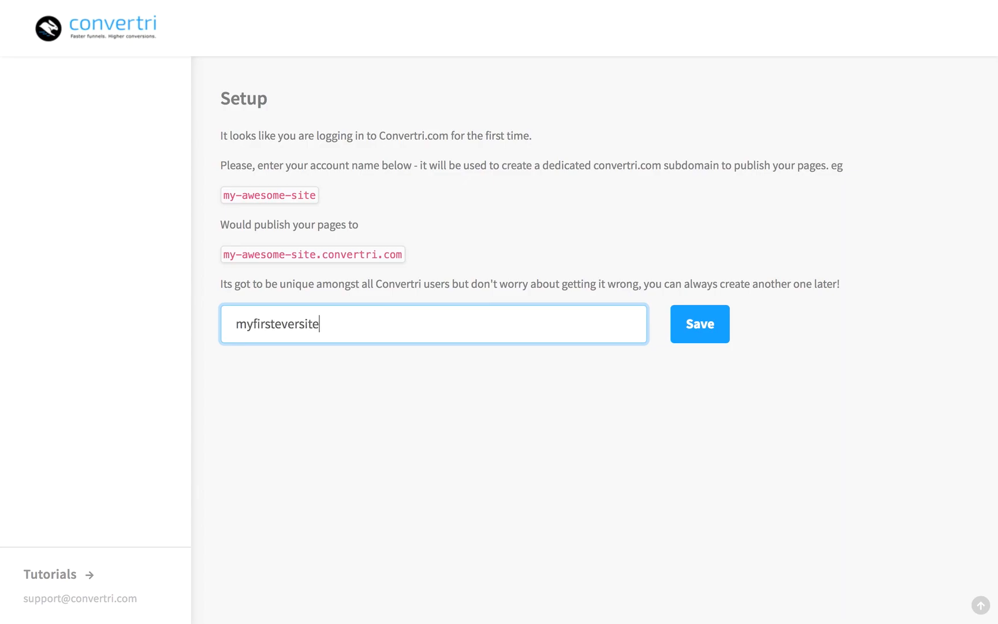
click(705, 332)
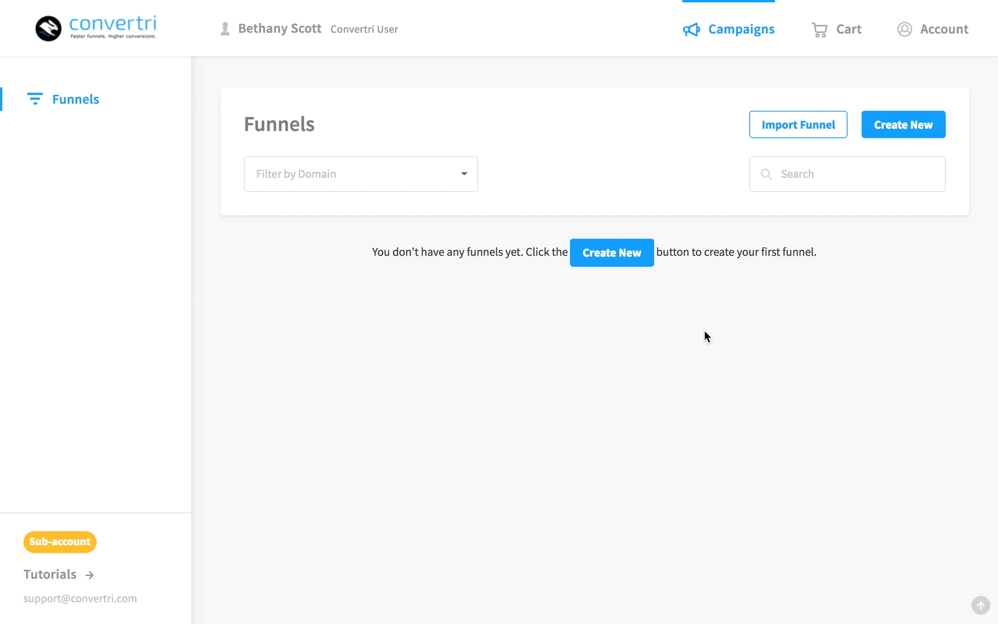
Create a funnel named 'My First Funnel' on the myfirsteversite.convertri.com domain
click(925, 33)
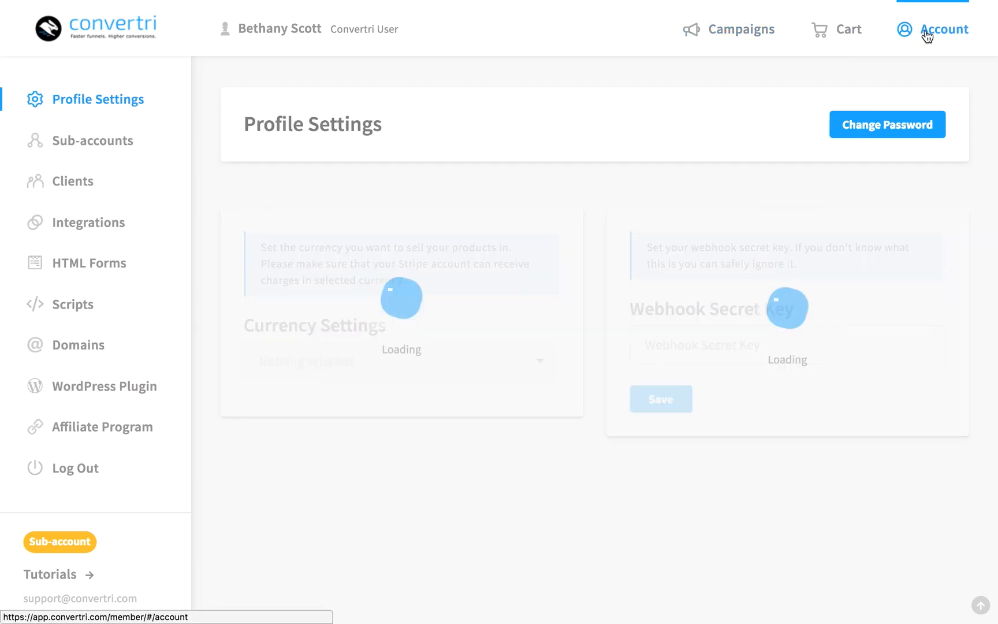
click(87, 349)
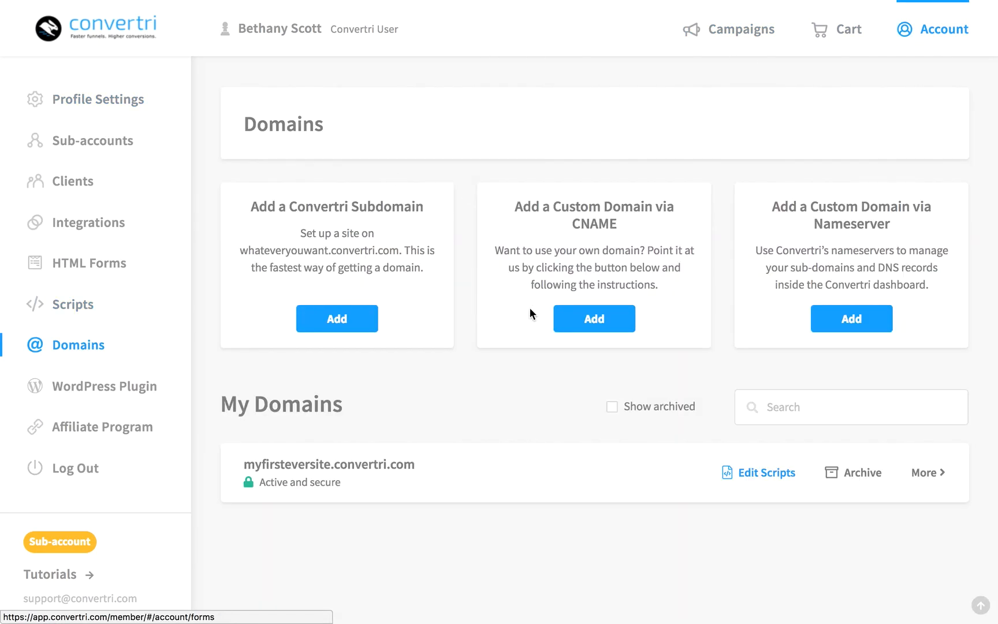
click(304, 463)
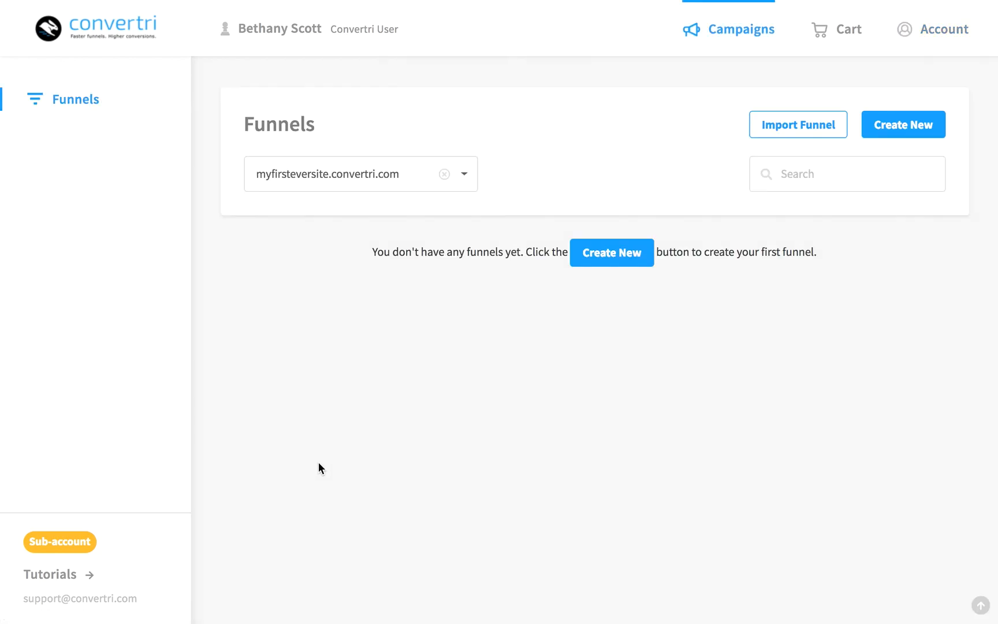
click(632, 257)
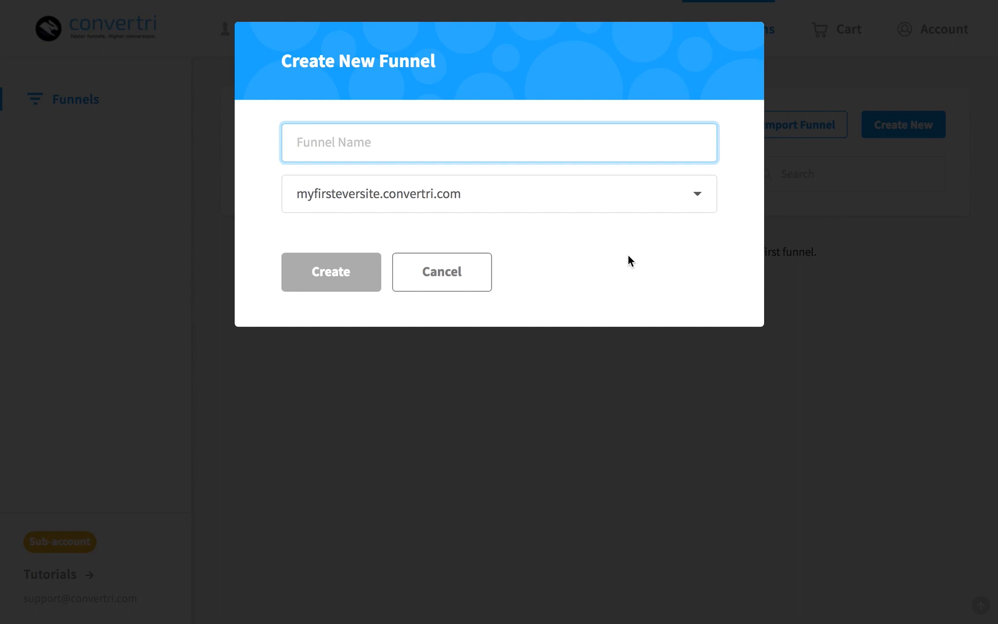
text(My First)
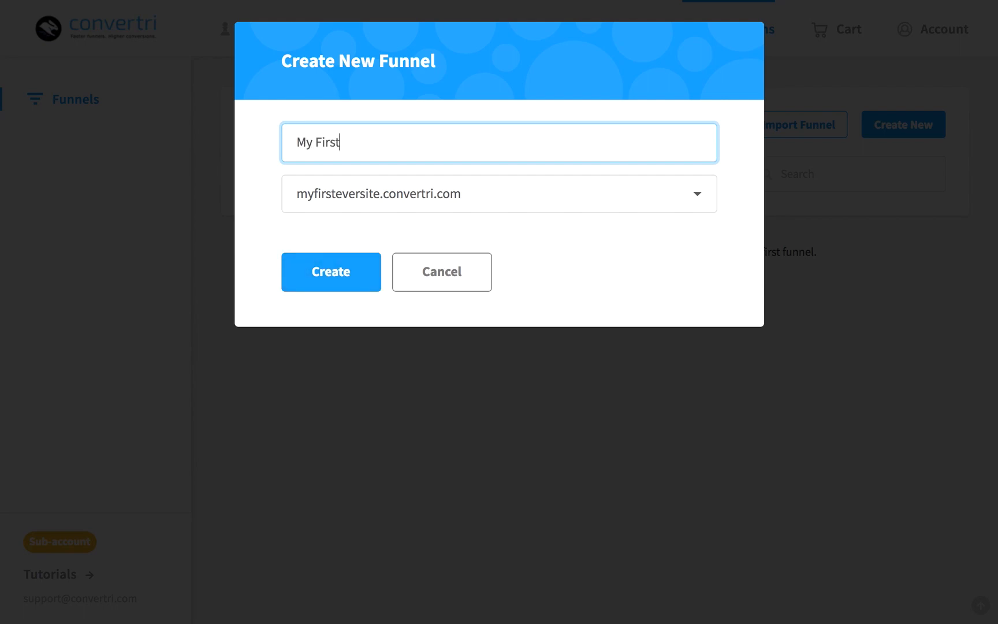
text( Funnel)
click(331, 284)
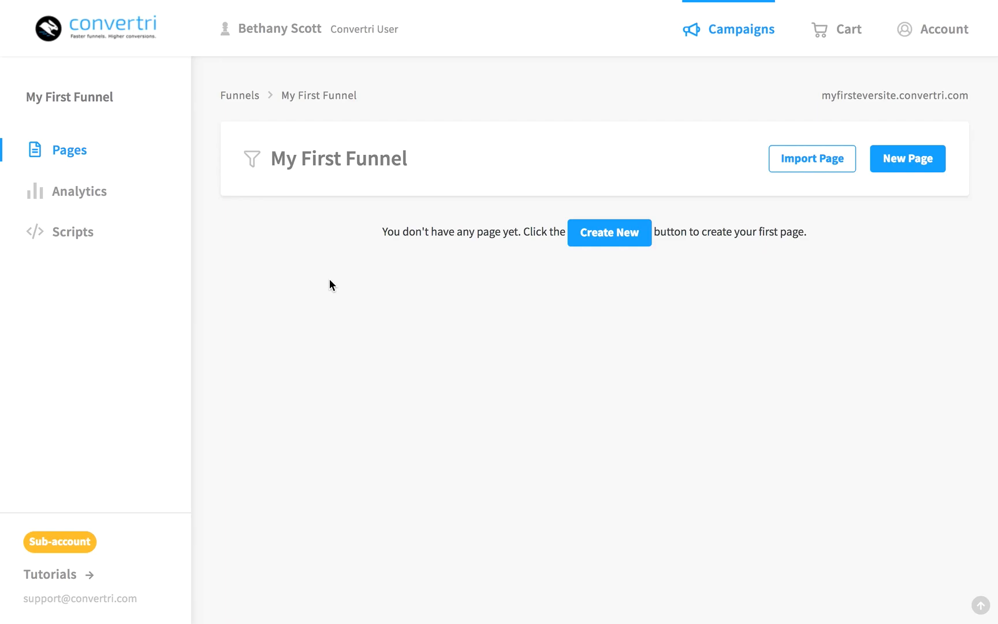
Preview the Long Opt-In template, close it, and choose to create a page from scratch
click(899, 160)
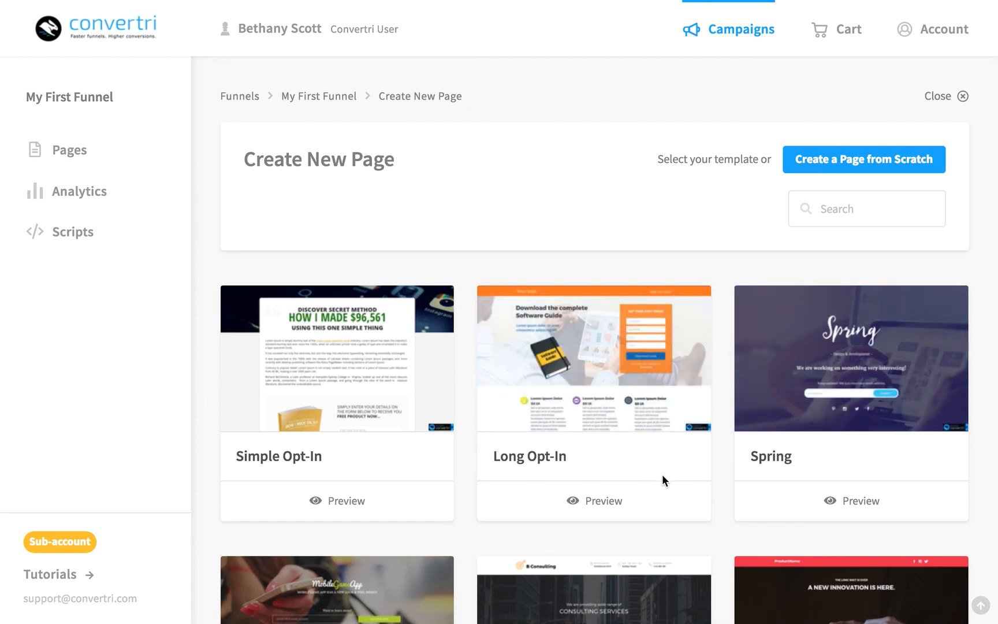
click(638, 511)
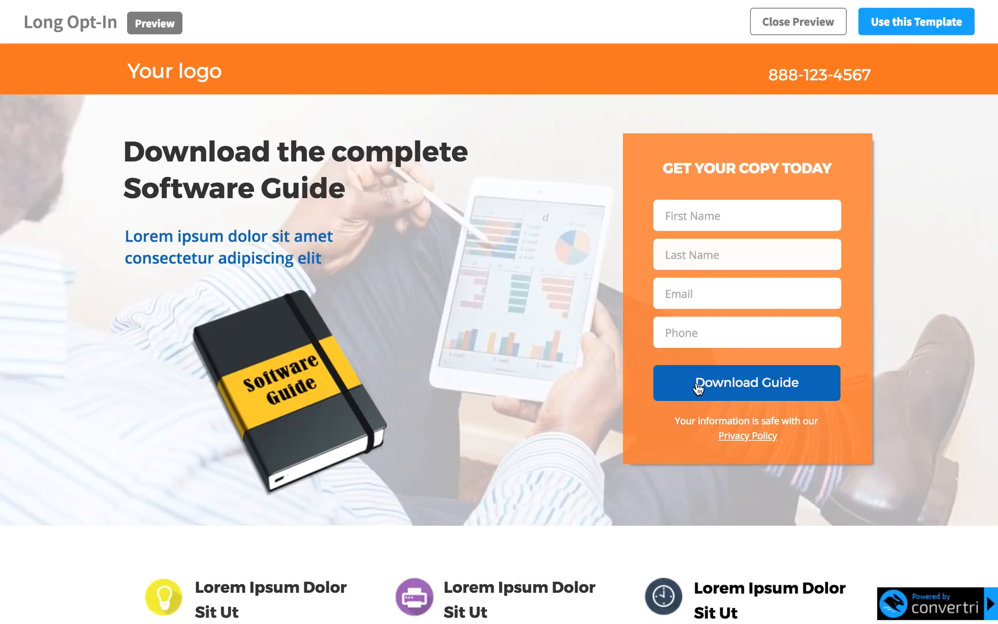
click(809, 40)
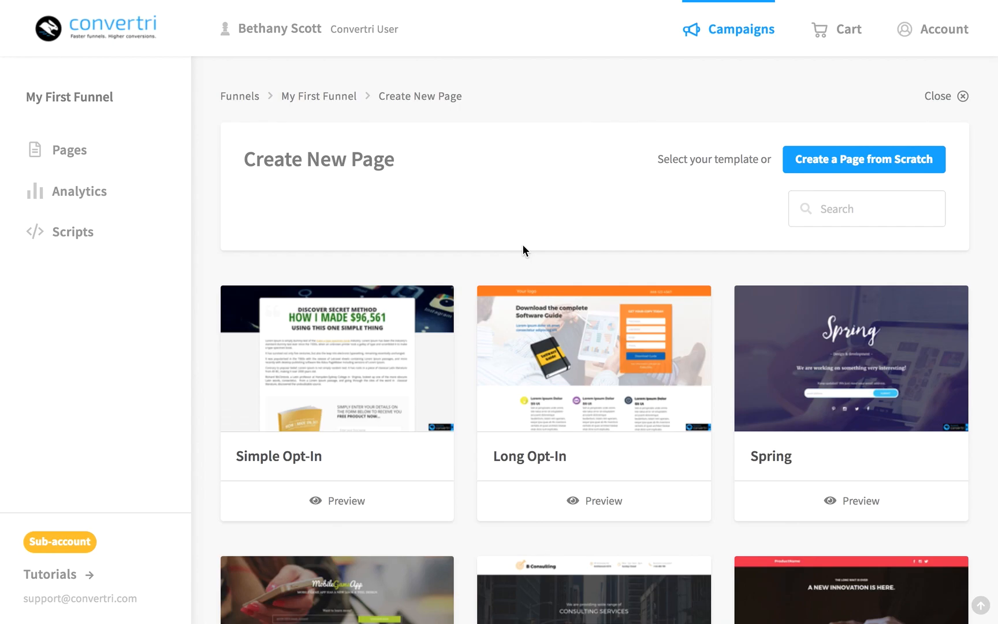
click(879, 163)
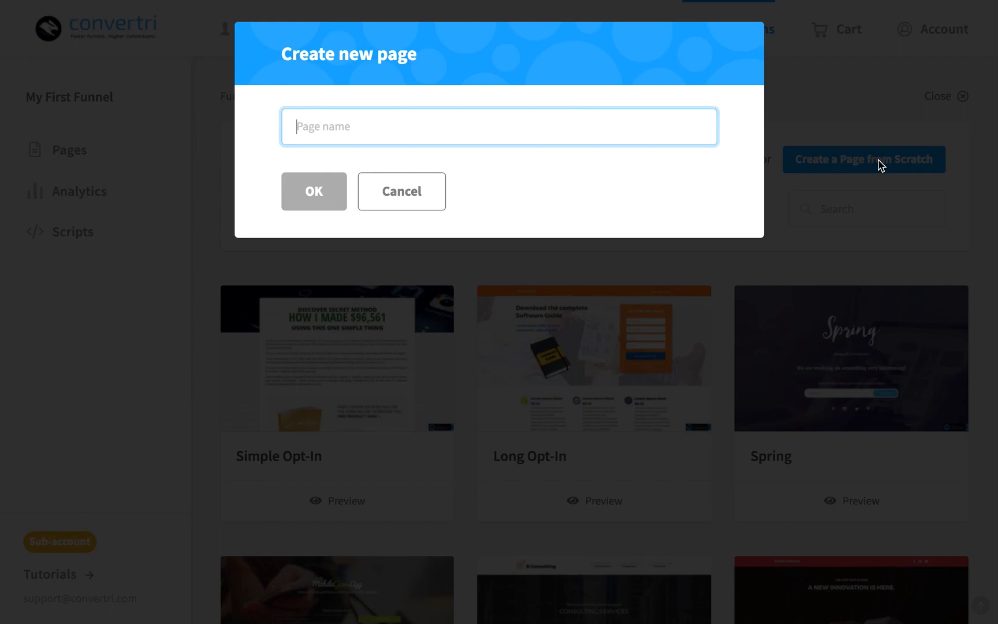
Create the blank page '7 Tips for Slimming Without Starving' and open it in the editor
text(7)
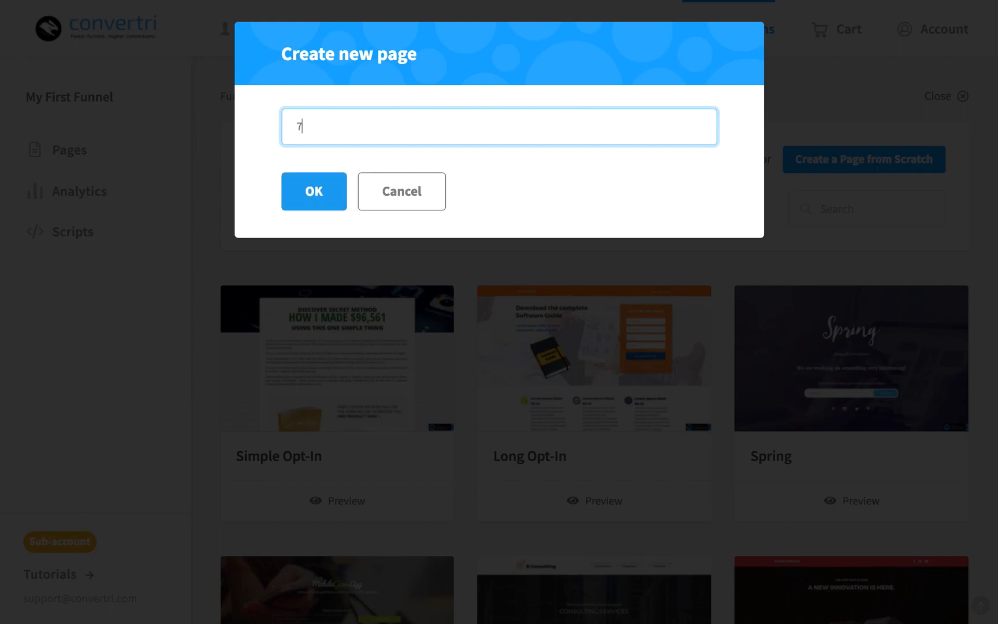
text( Tips for Slimming Without Starving)
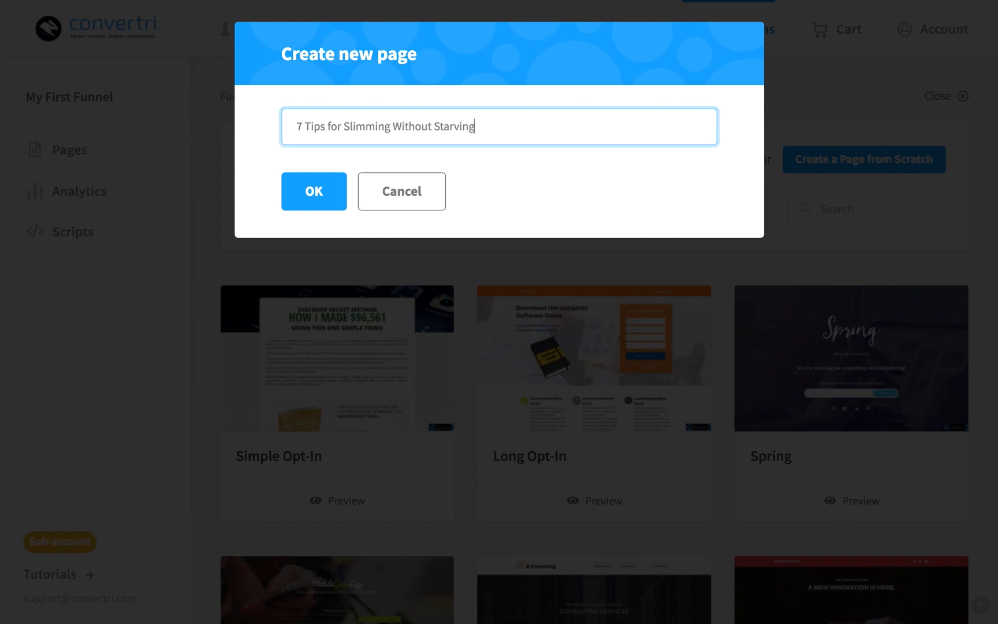
click(306, 200)
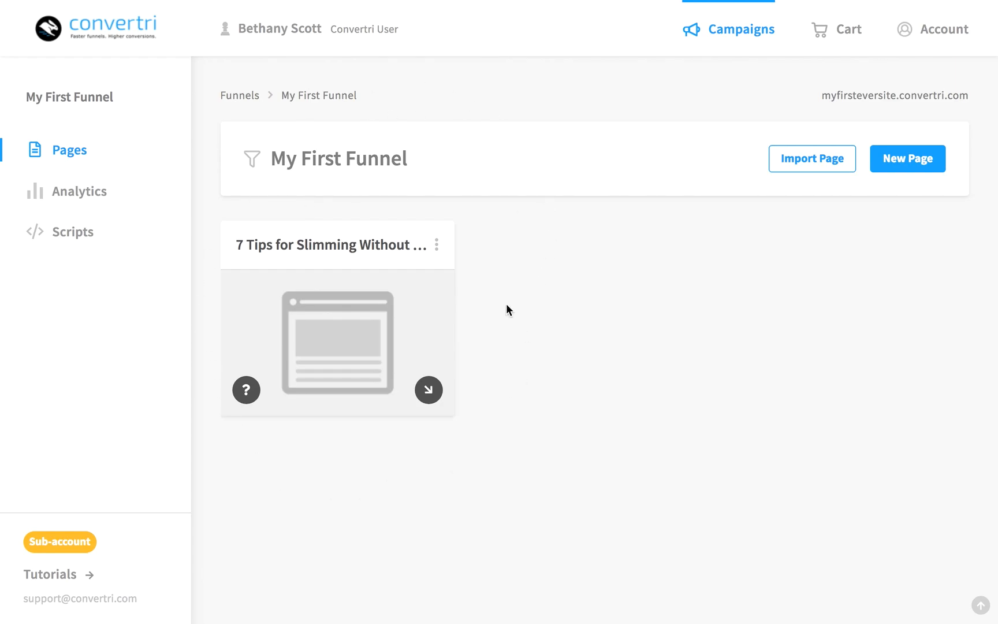
click(335, 314)
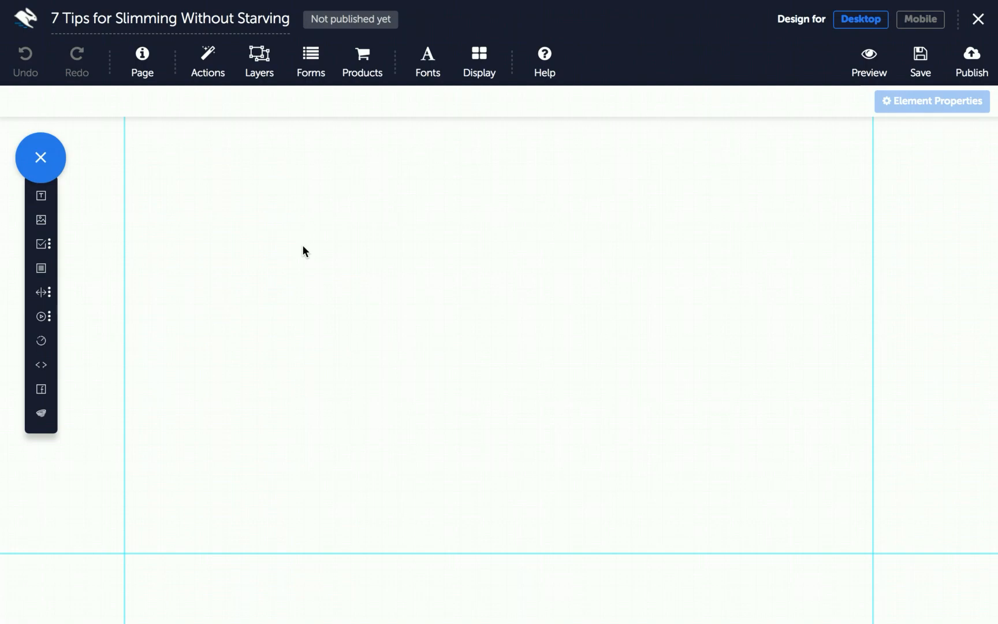
Upload Woman with sky.jpg and Woman silhouette.jpg to the Media Gallery through an Image element
click(41, 220)
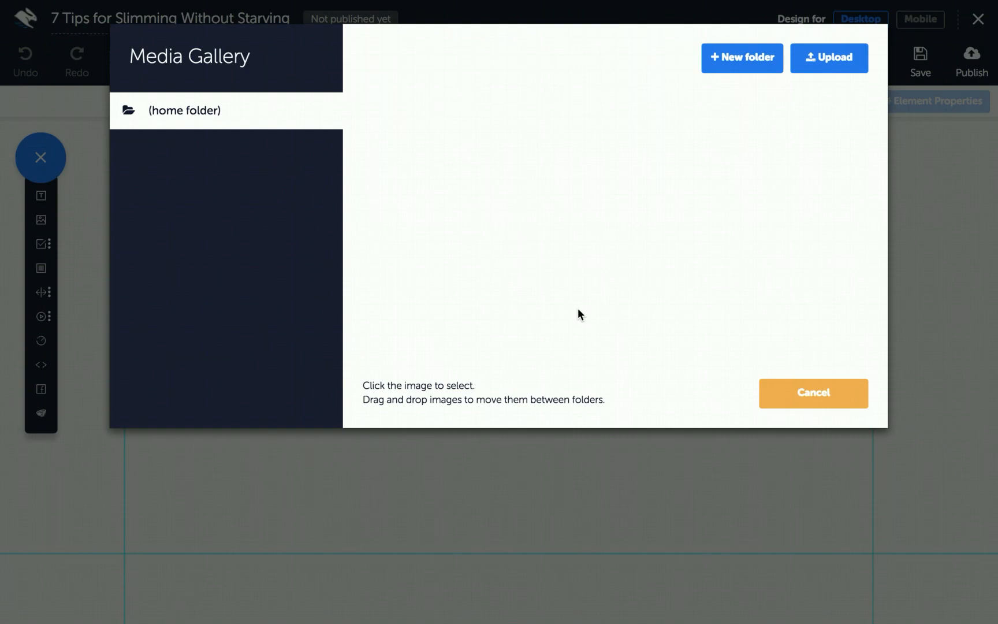
click(835, 59)
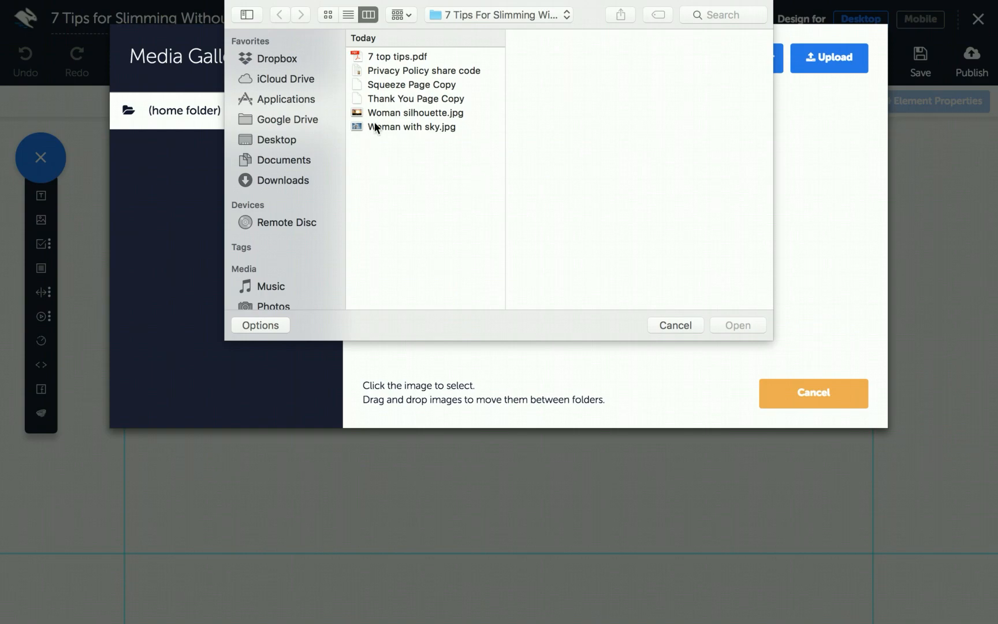
click(401, 127)
shift+click(413, 112)
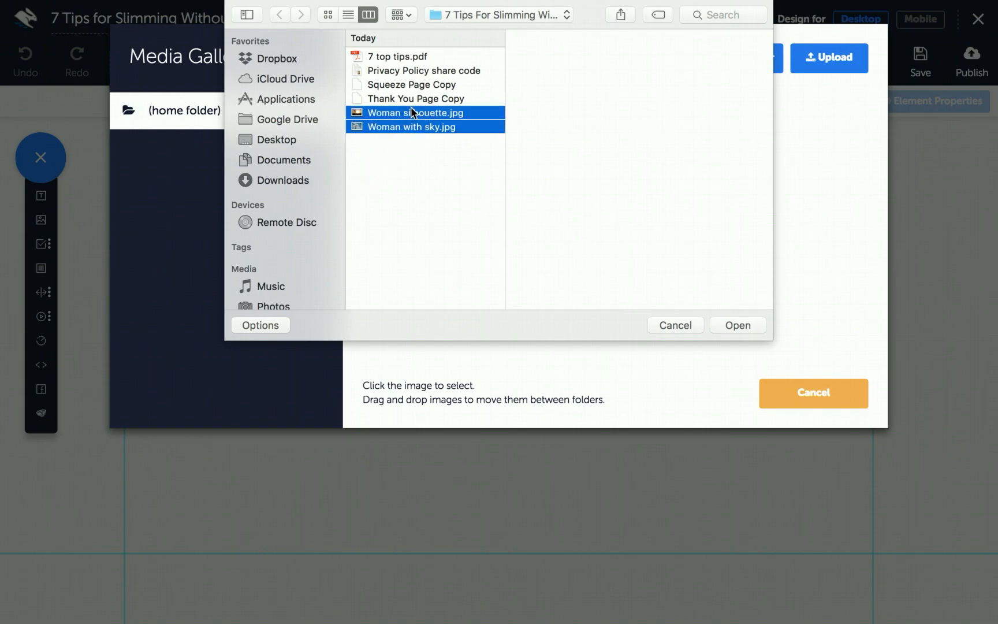
click(738, 325)
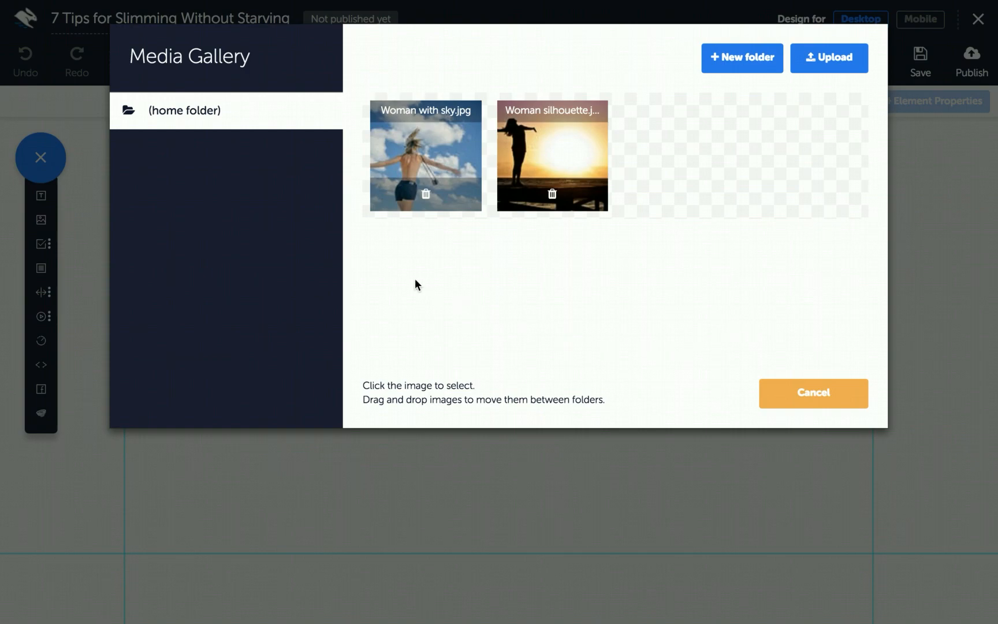
Insert the Woman with sky.jpg photo onto the page, then reposition and resize it
click(422, 145)
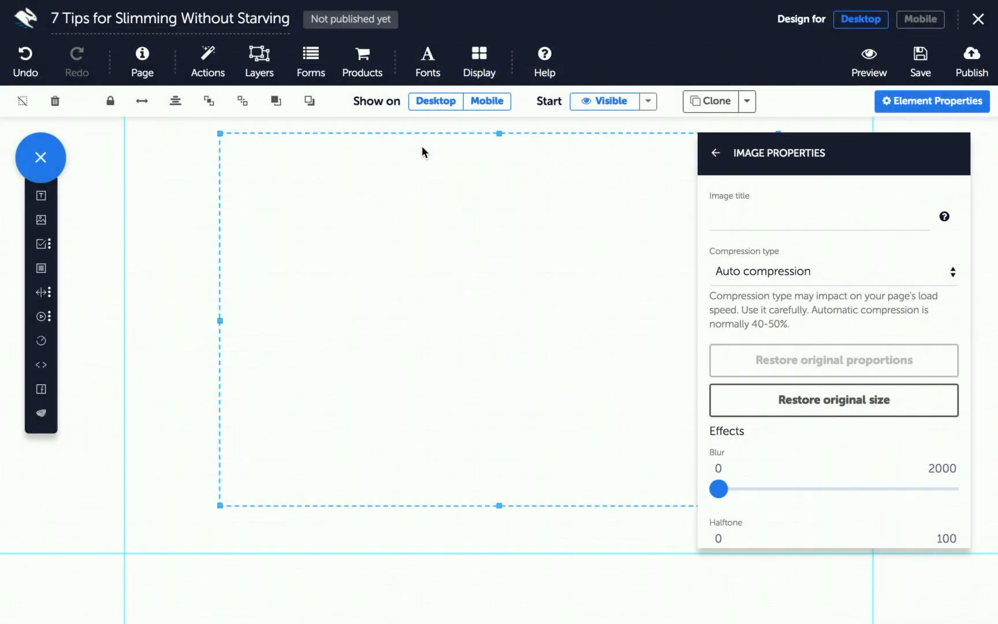
drag(472, 273, 440, 291)
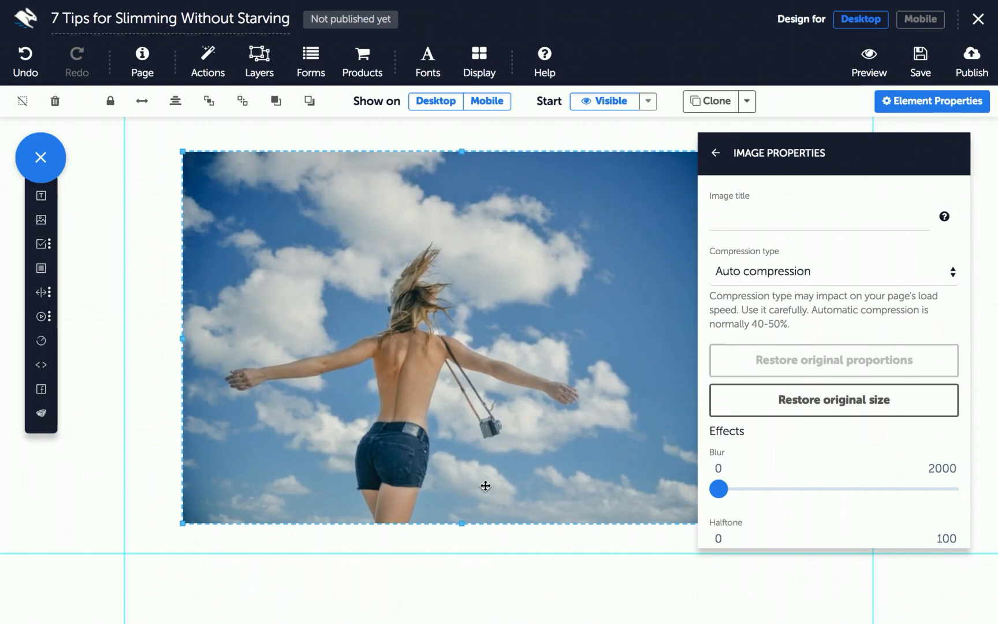
drag(182, 520, 225, 516)
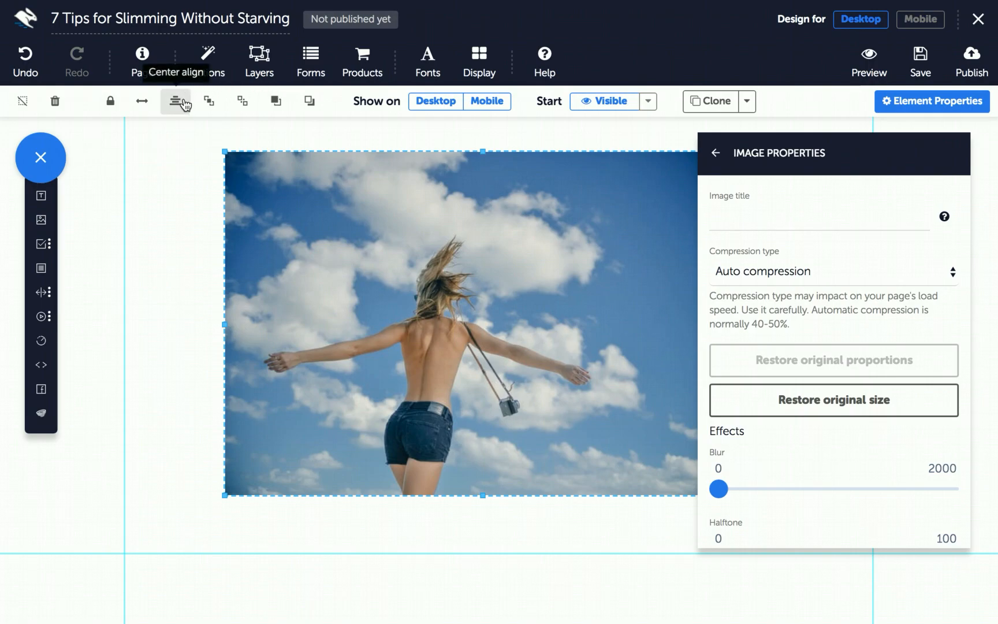
Make the photo full width and stretch it into a tall banner at the page top
click(143, 102)
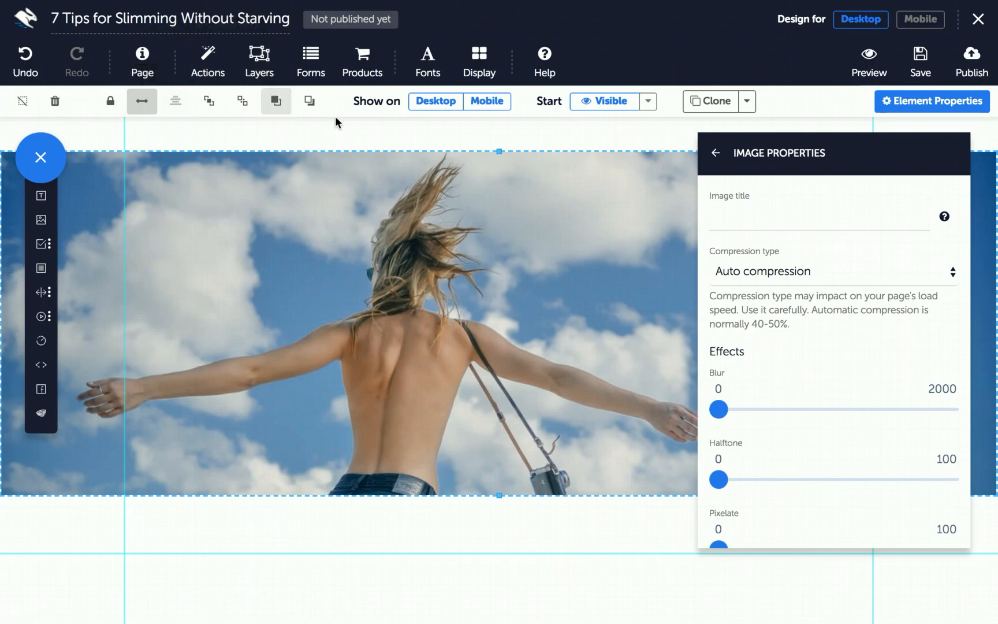
drag(340, 276, 331, 304)
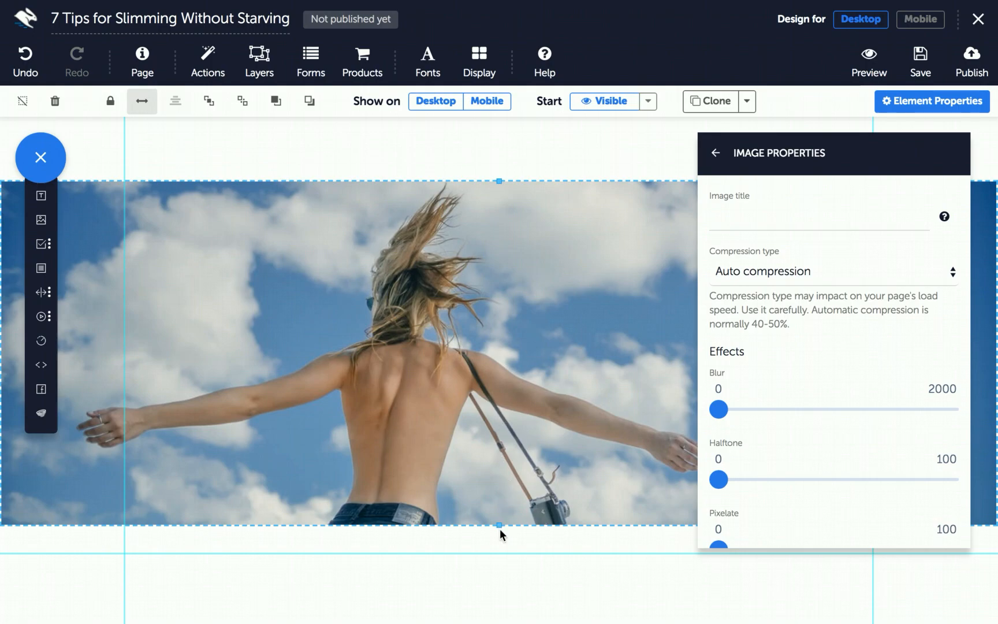
drag(498, 524, 497, 573)
drag(486, 415, 485, 375)
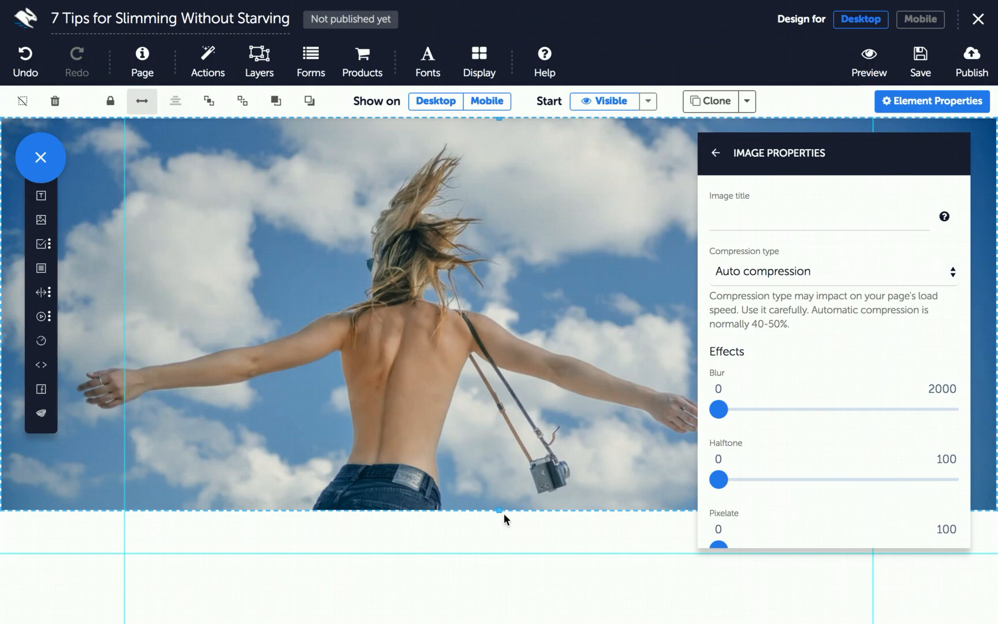
drag(498, 552, 485, 622)
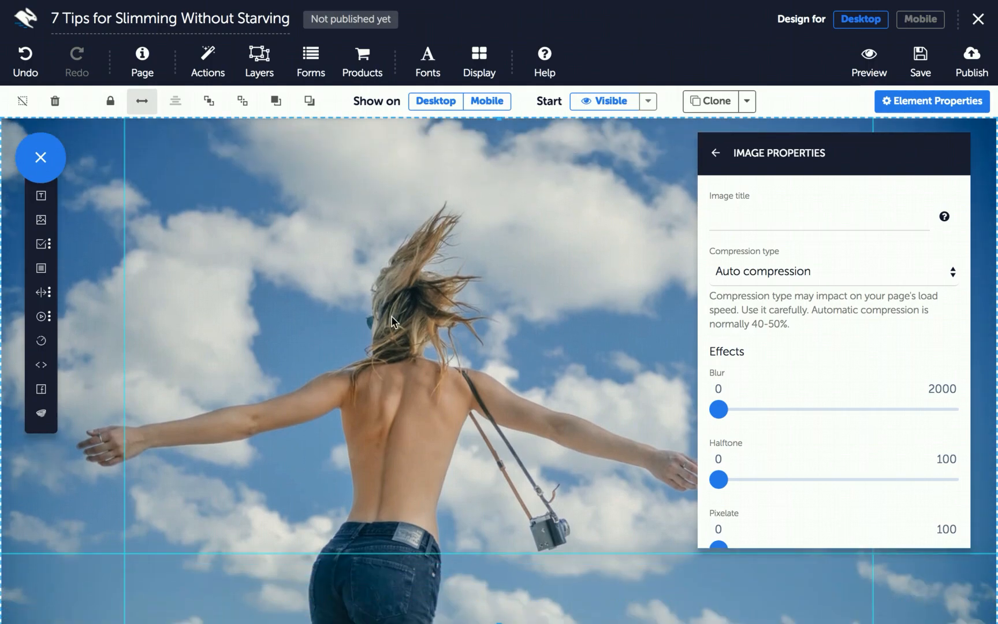
scroll(394, 321, down, 8)
drag(499, 141, 519, 407)
scroll(519, 407, up, 4)
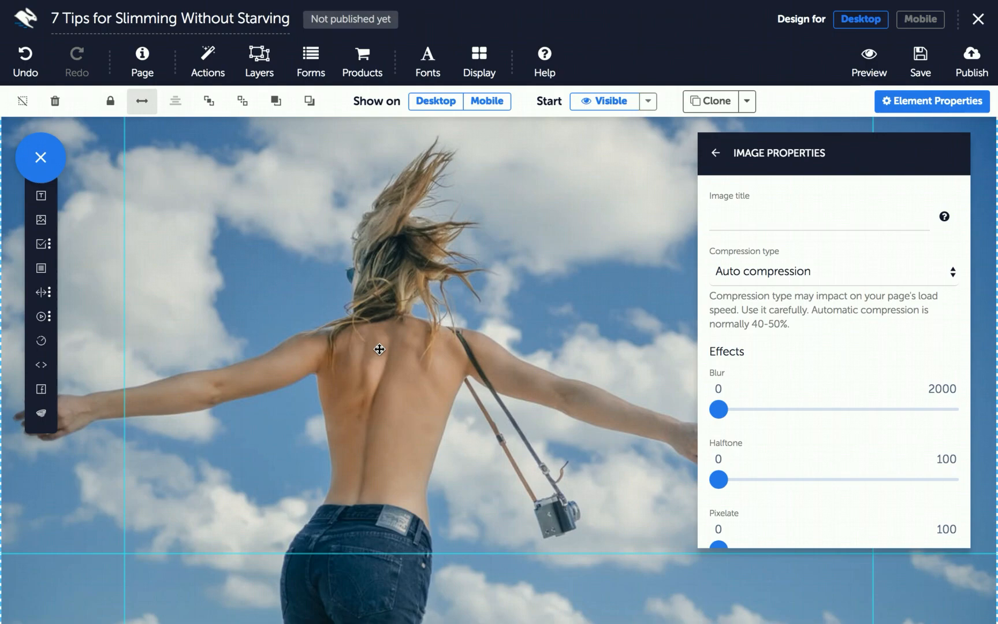
Add a box element over the sky photo and bring up its background settings
click(41, 269)
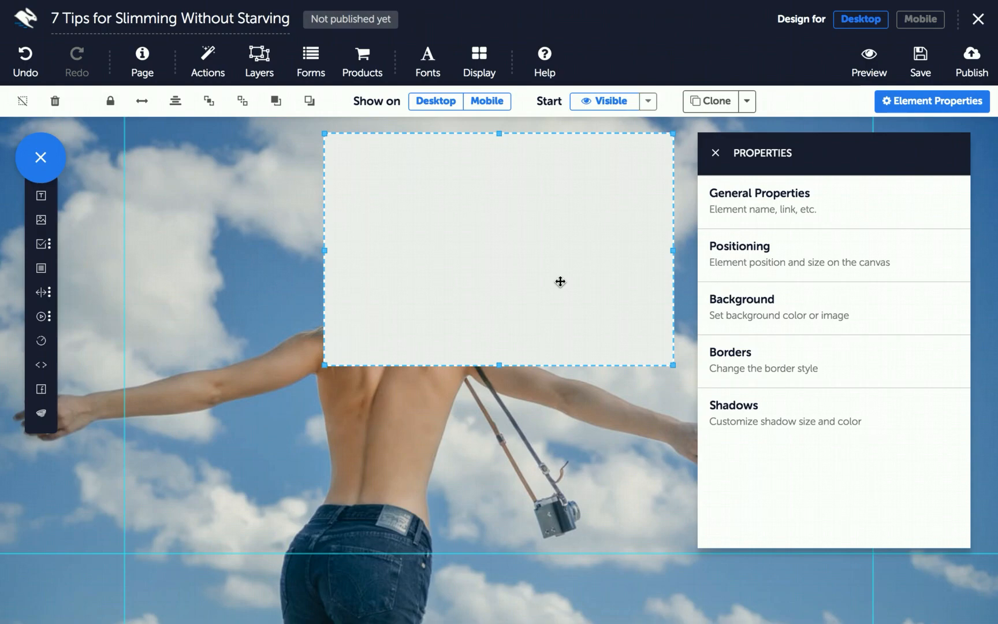
click(516, 230)
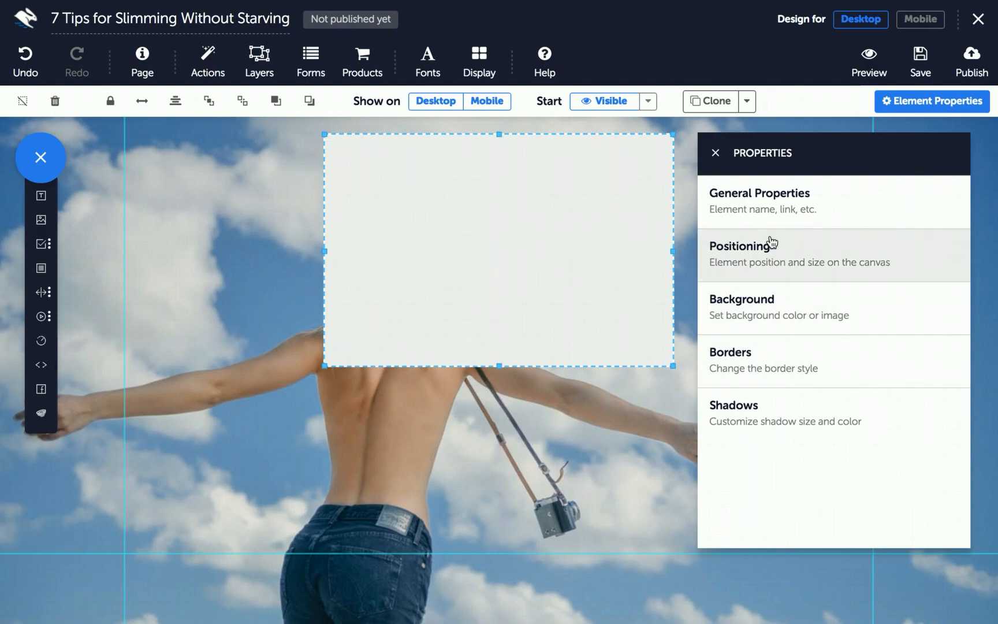
click(908, 105)
click(908, 106)
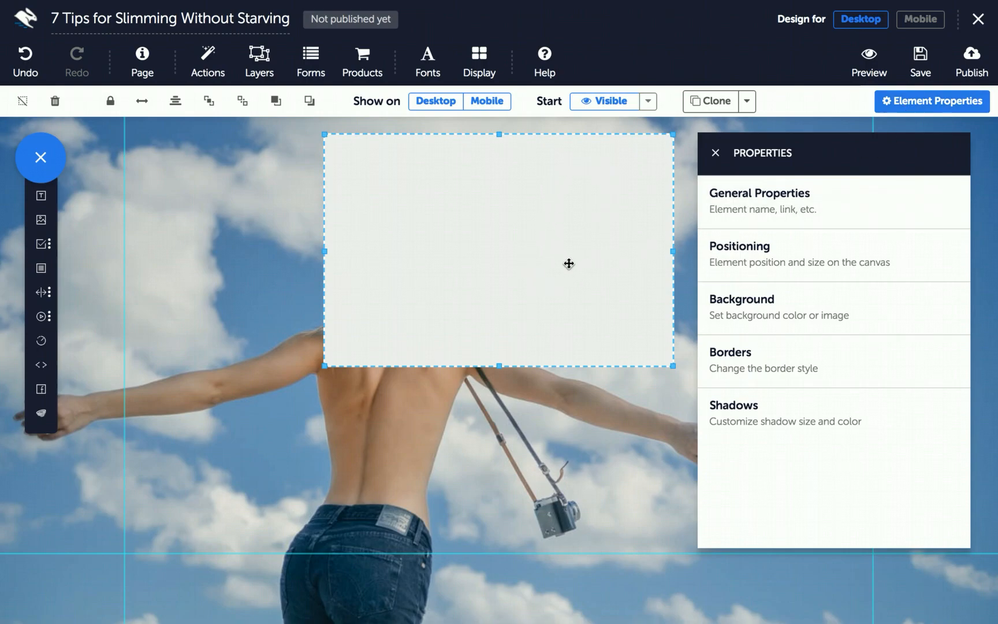
click(772, 315)
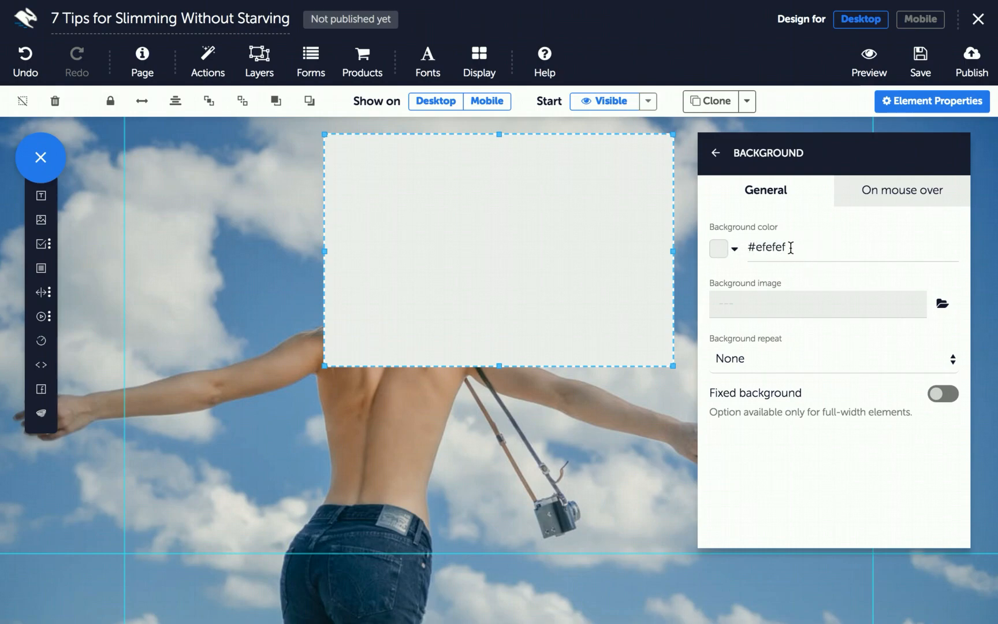
Set the box background colour to yellow rgb(220, 216, 37)
click(719, 249)
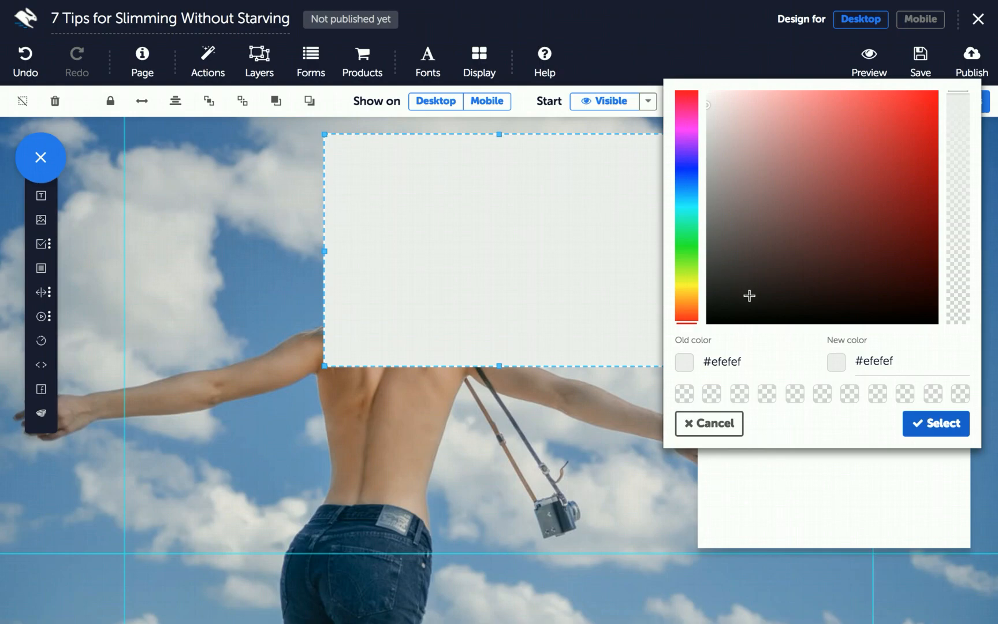
click(684, 284)
click(887, 140)
click(899, 123)
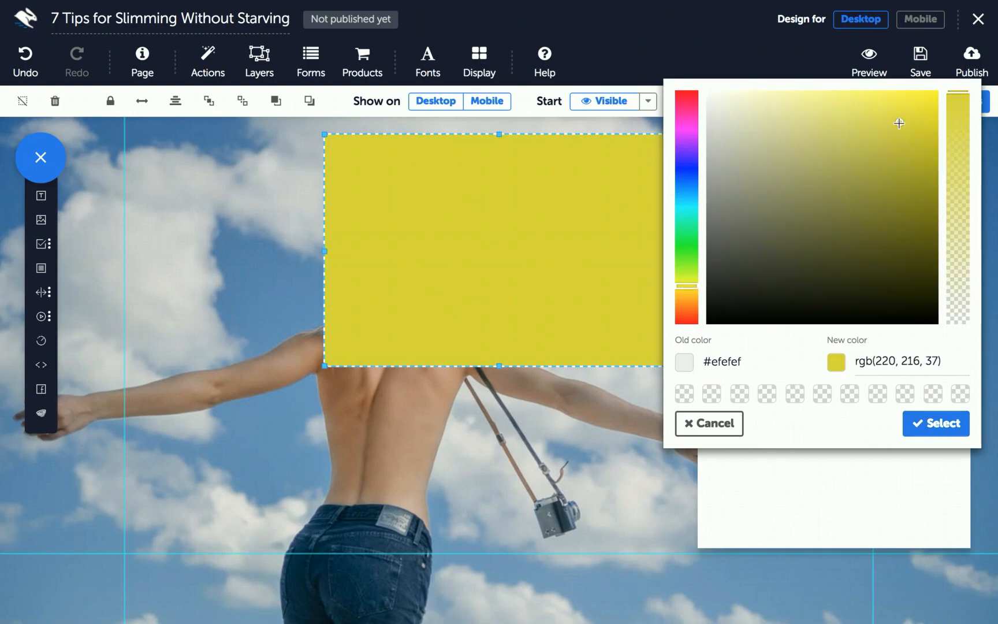
click(934, 428)
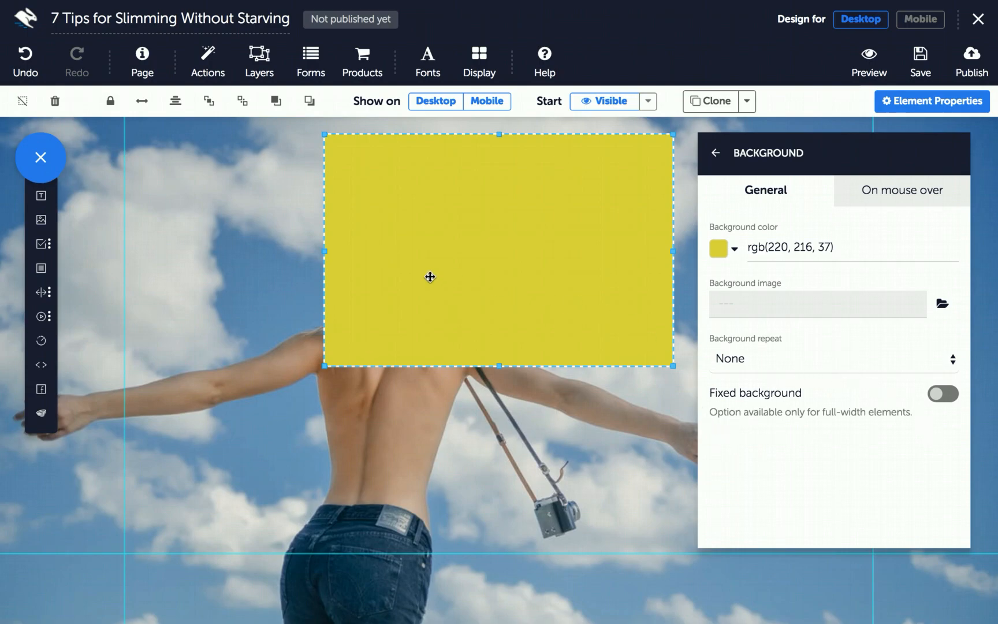
Make the yellow box full width, shrink it to a thin strip, and place it under the photo
click(142, 102)
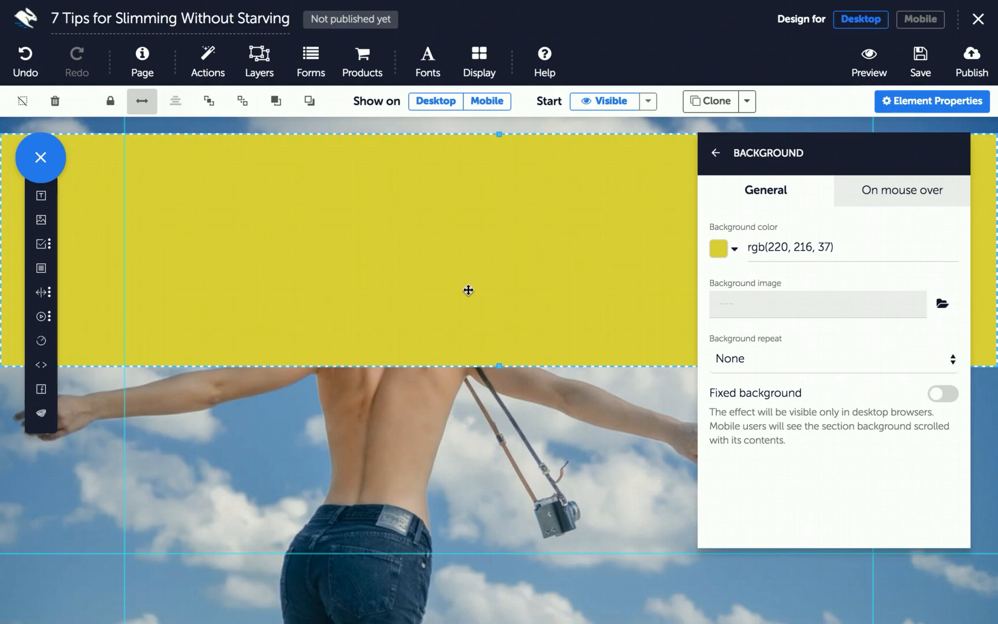
drag(497, 363, 502, 217)
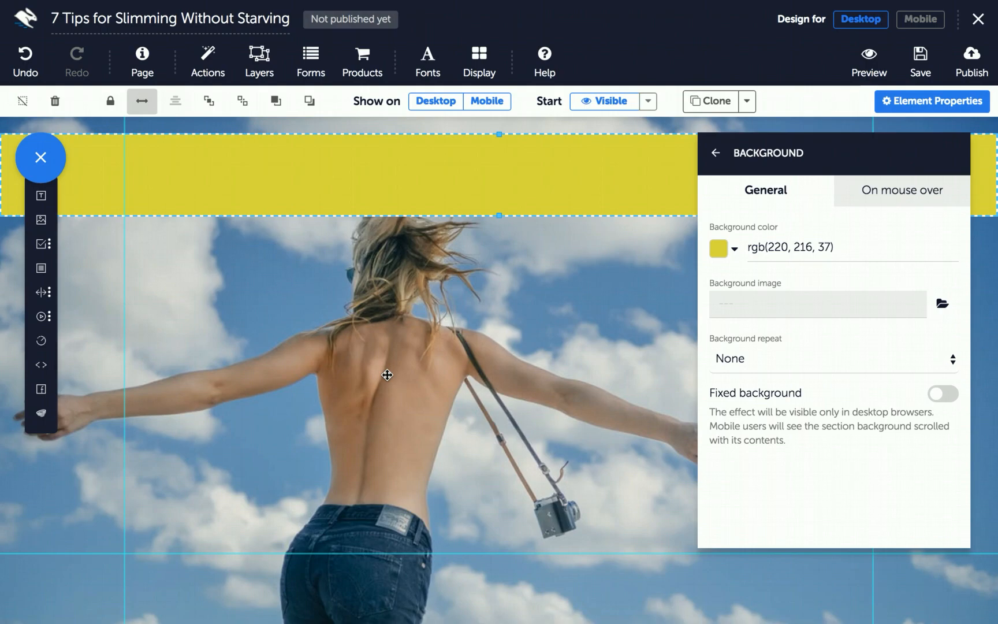
drag(408, 166, 382, 444)
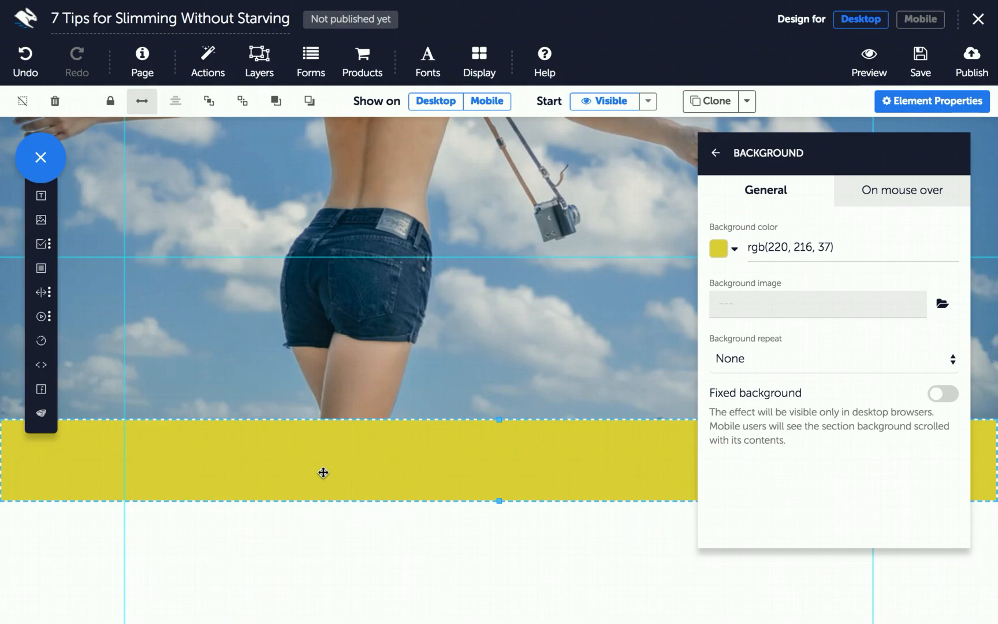
mouse_move(314, 452)
mouse_down()
mouse_move(316, 329)
mouse_move(298, 459)
mouse_up()
key(Escape)
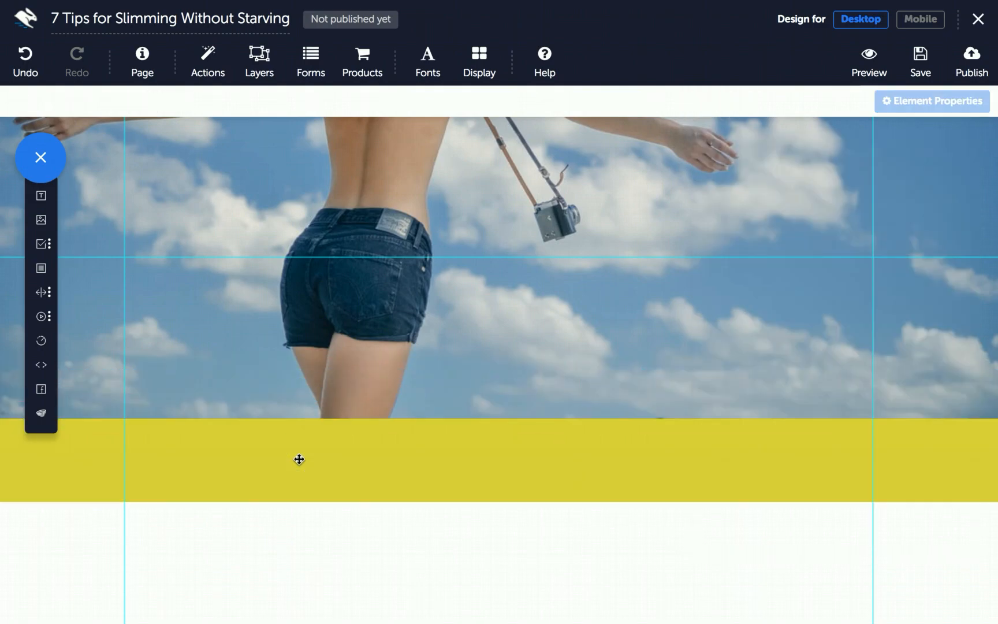
Clone the yellow band, move the copy to the very top of the page, and make it slimmer
click(299, 459)
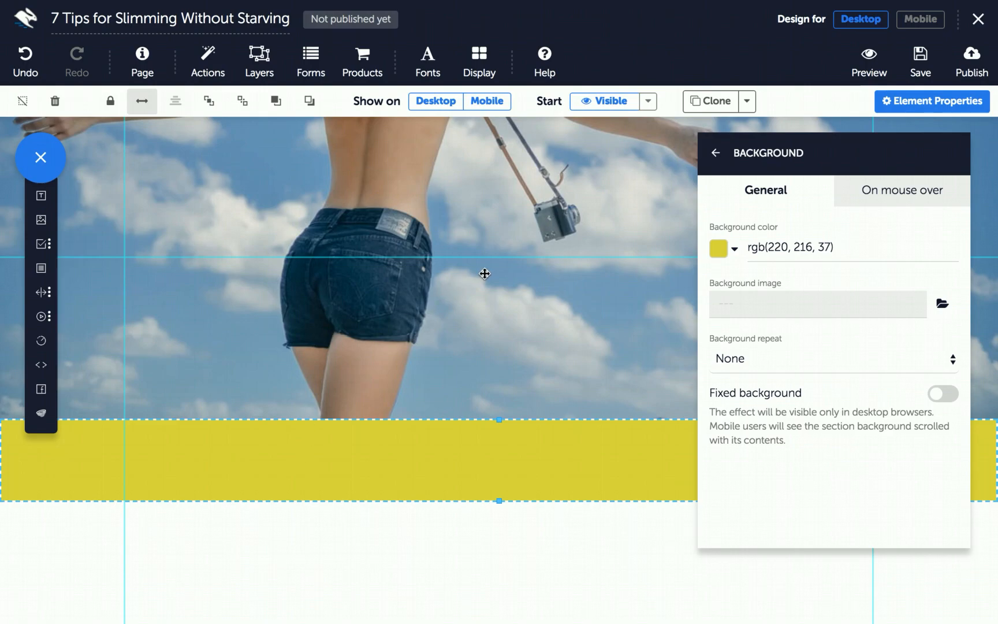
click(697, 104)
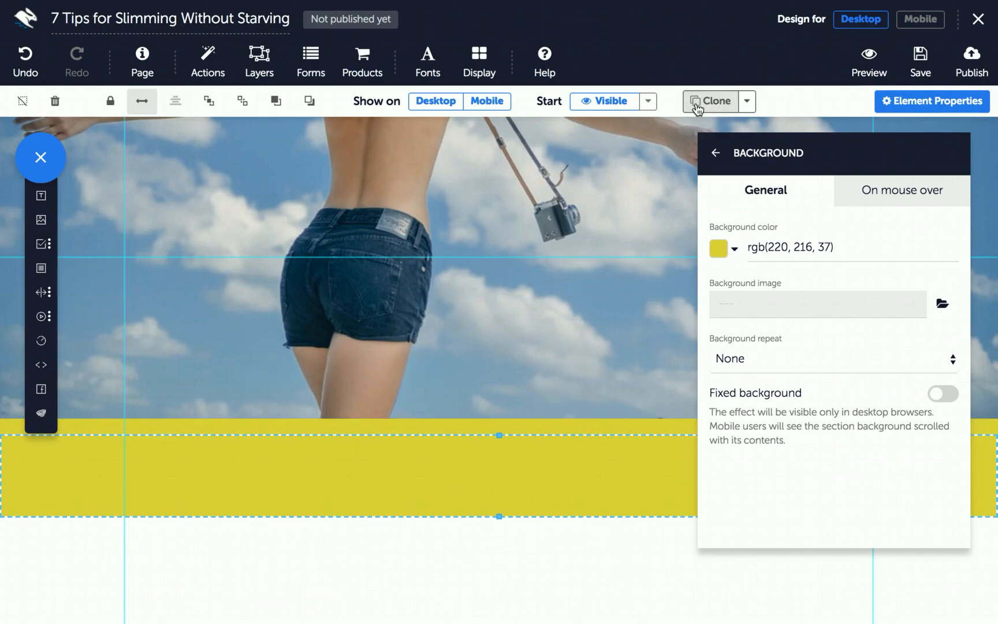
drag(397, 457, 390, 343)
scroll(391, 345, up, 5)
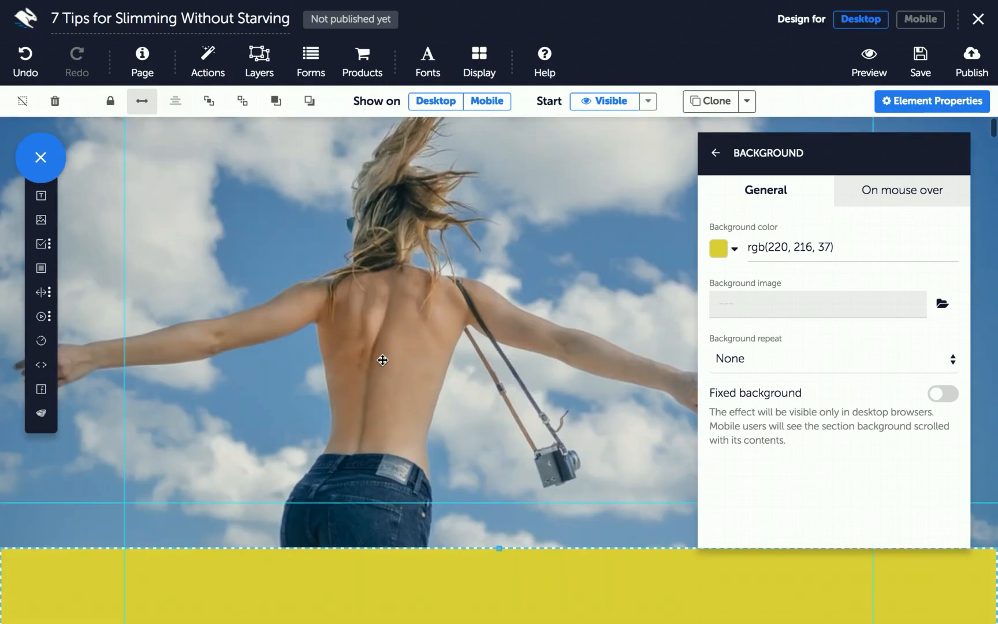
drag(341, 568, 343, 379)
scroll(343, 379, up, 2)
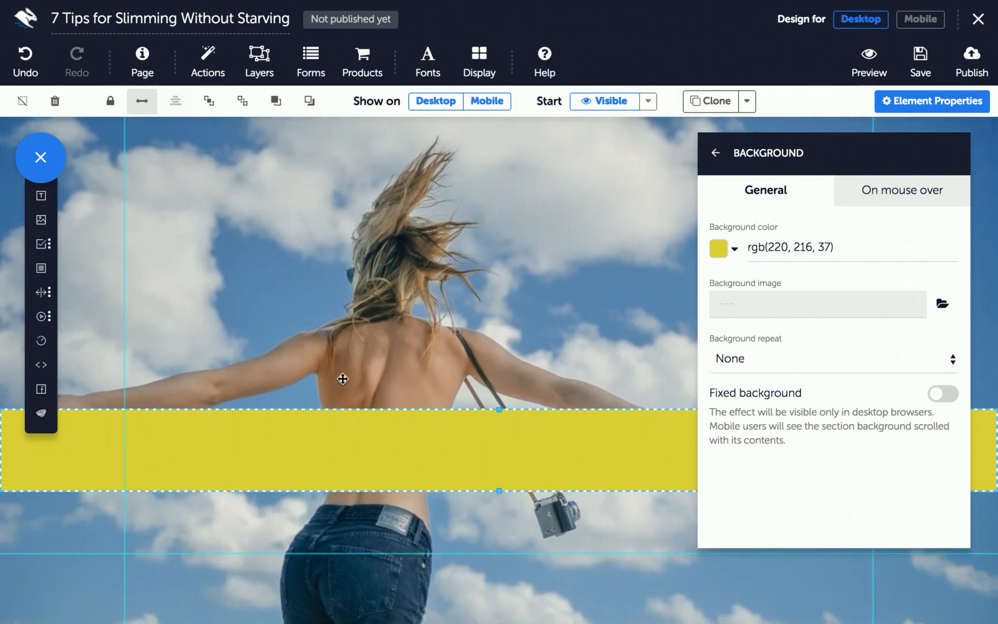
drag(354, 419, 343, 159)
drag(498, 200, 497, 143)
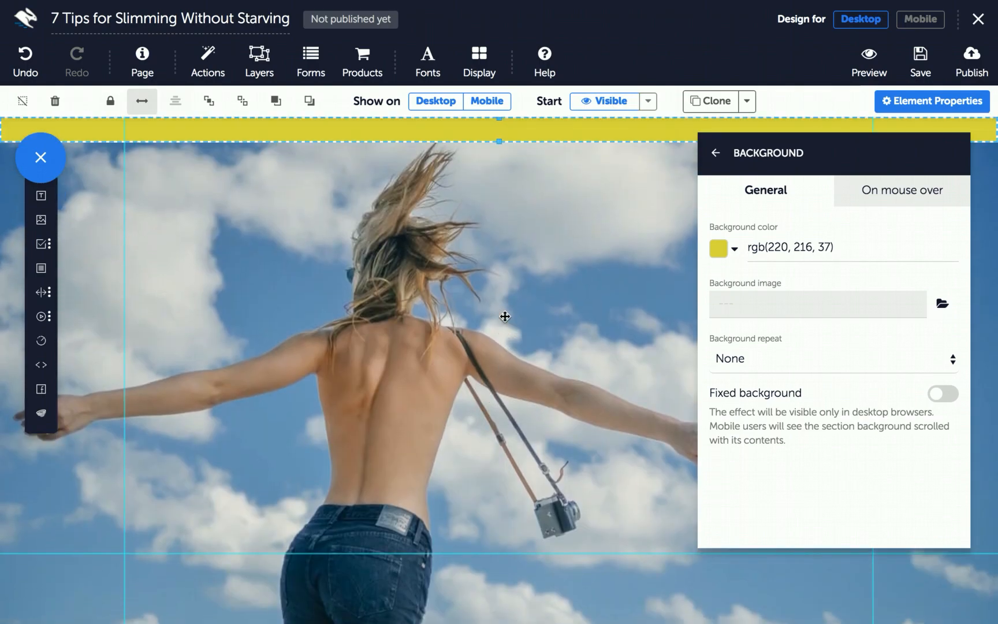
scroll(504, 315, down, 10)
scroll(503, 315, up, 3)
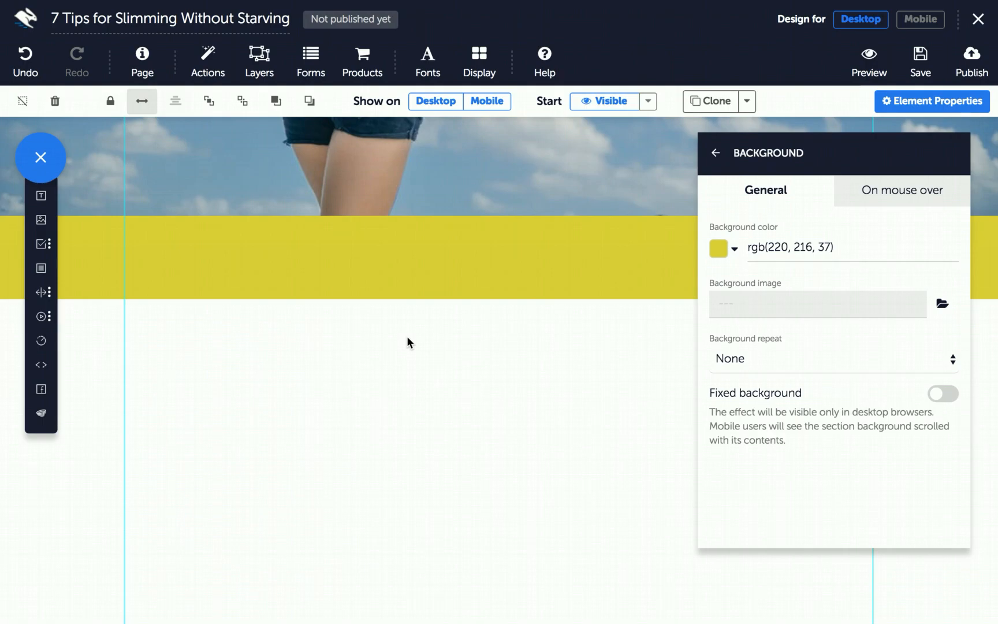
Set the page background colour to the saved yellow preset rgb(220, 216, 37)
click(137, 73)
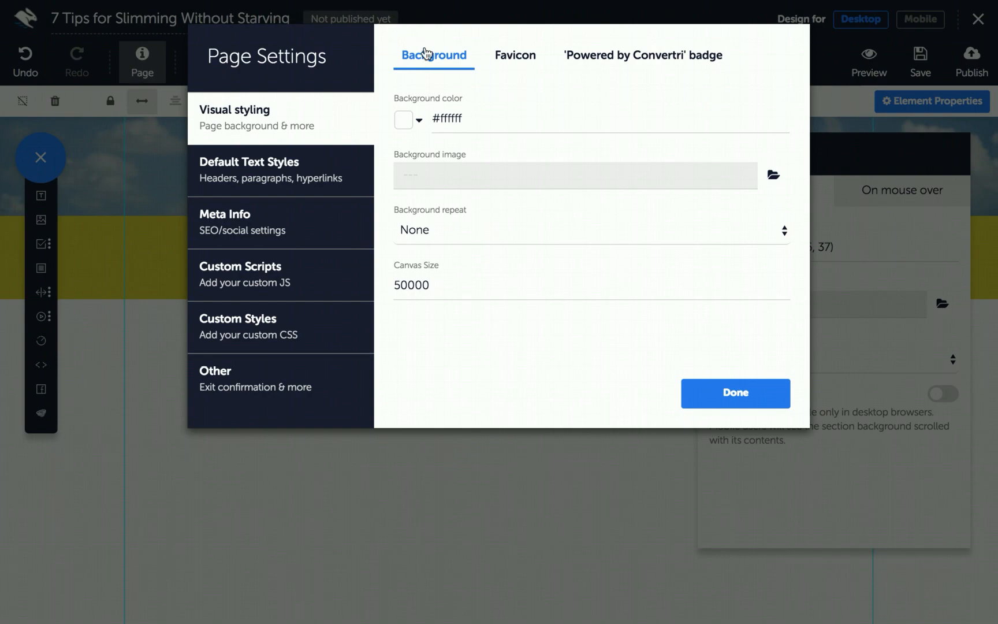
click(404, 119)
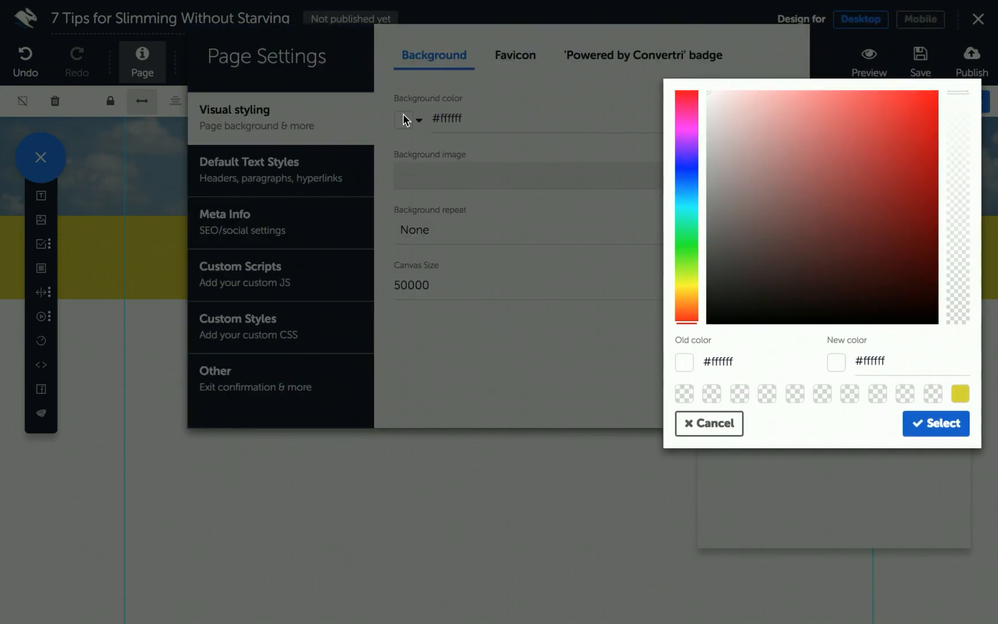
click(960, 395)
click(719, 393)
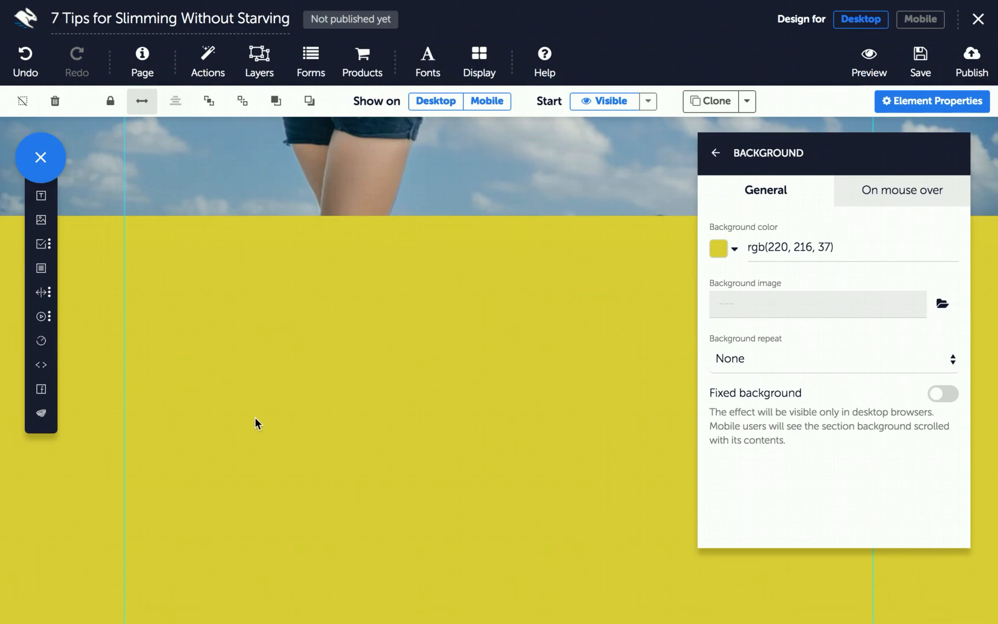
scroll(491, 411, up, 10)
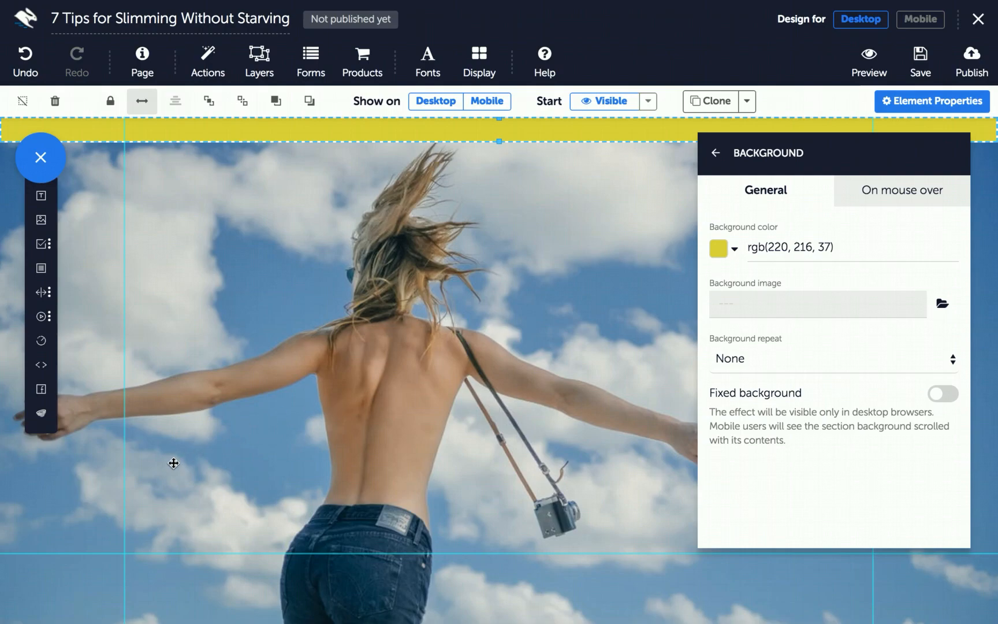
Add a Panel box with a semi-transparent white background, rgba(255, 255, 255, 0.8)
click(44, 270)
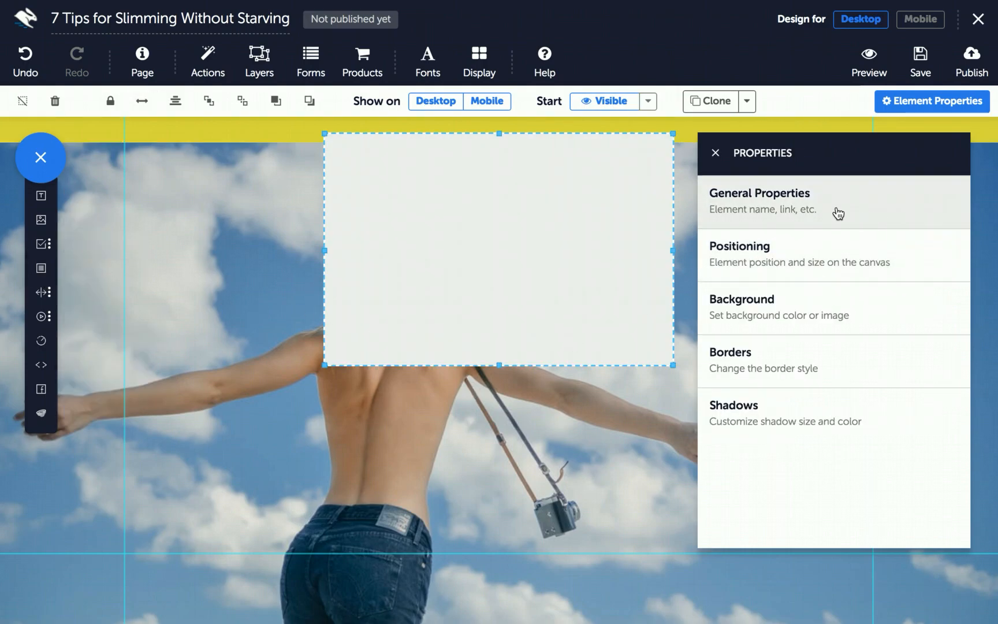
click(800, 293)
click(714, 248)
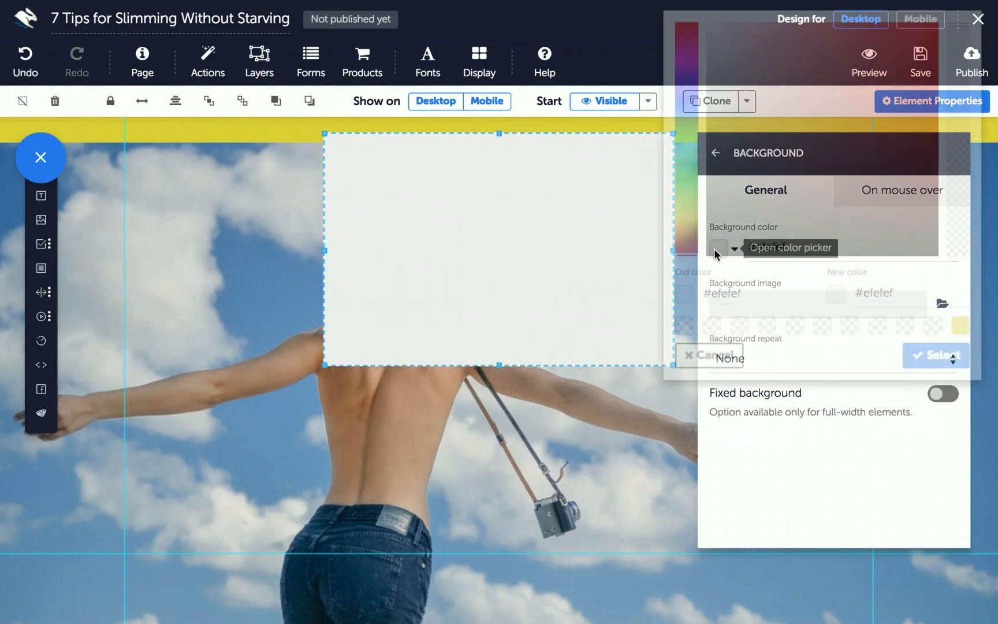
drag(715, 118, 704, 88)
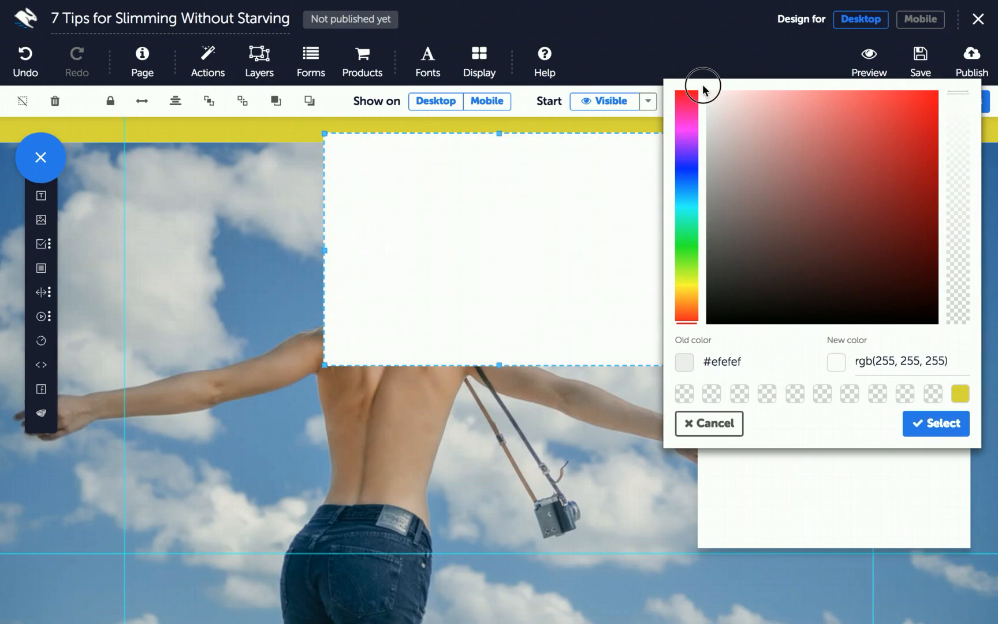
click(922, 433)
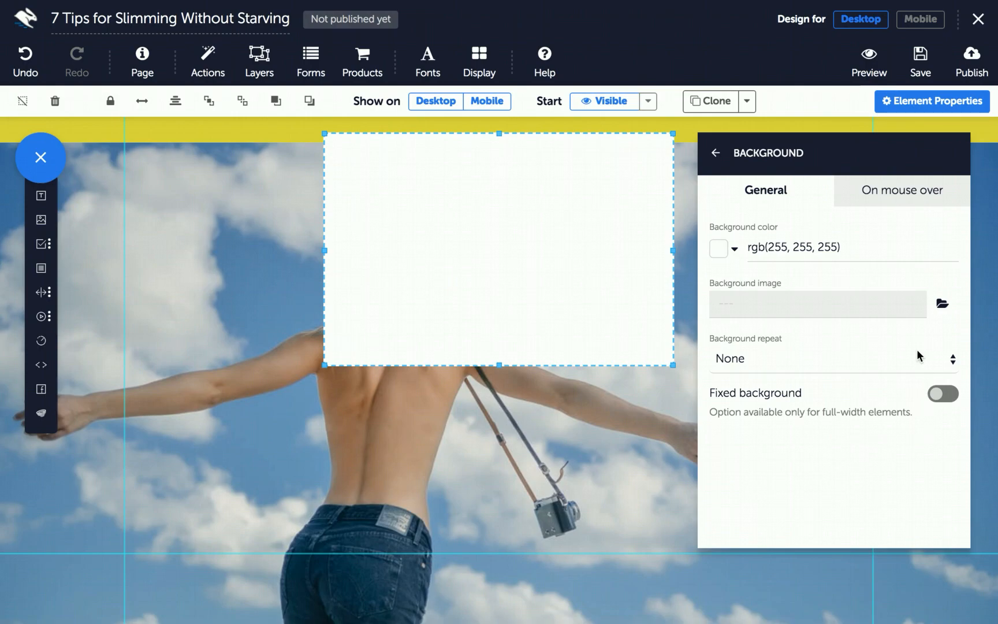
click(718, 248)
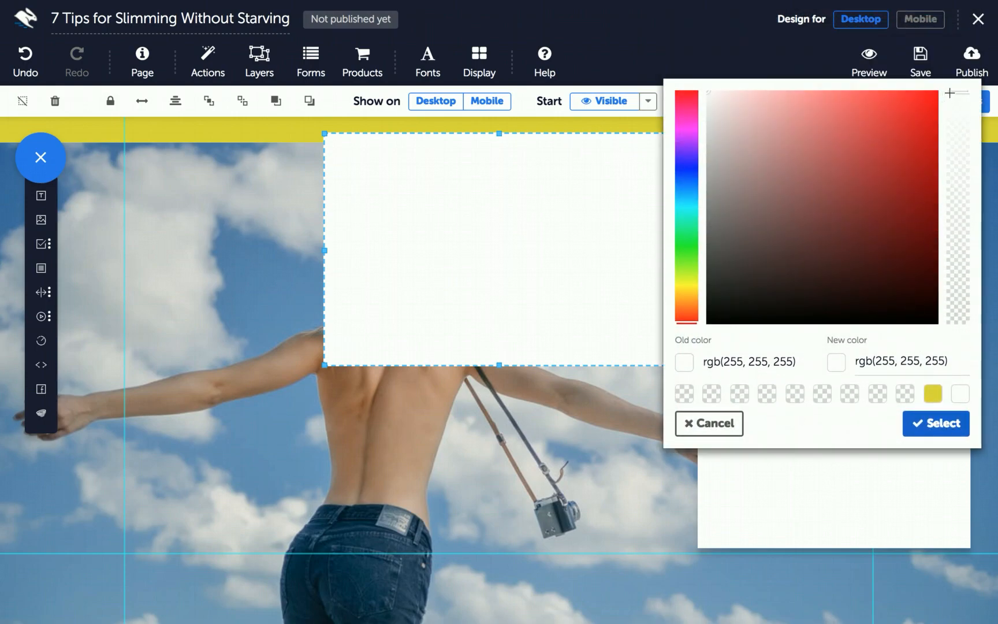
drag(953, 93, 953, 138)
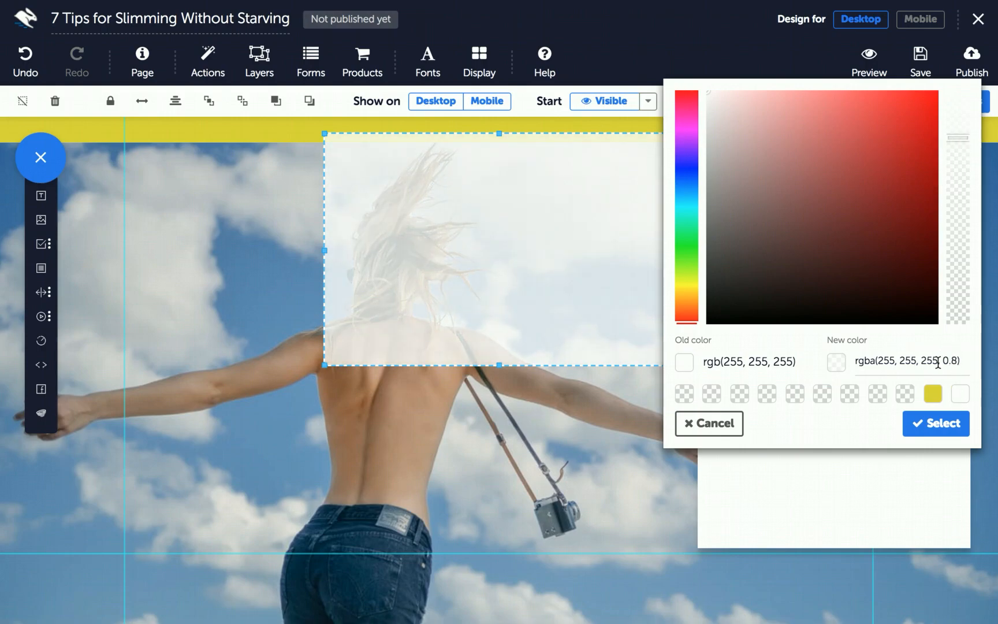
click(924, 434)
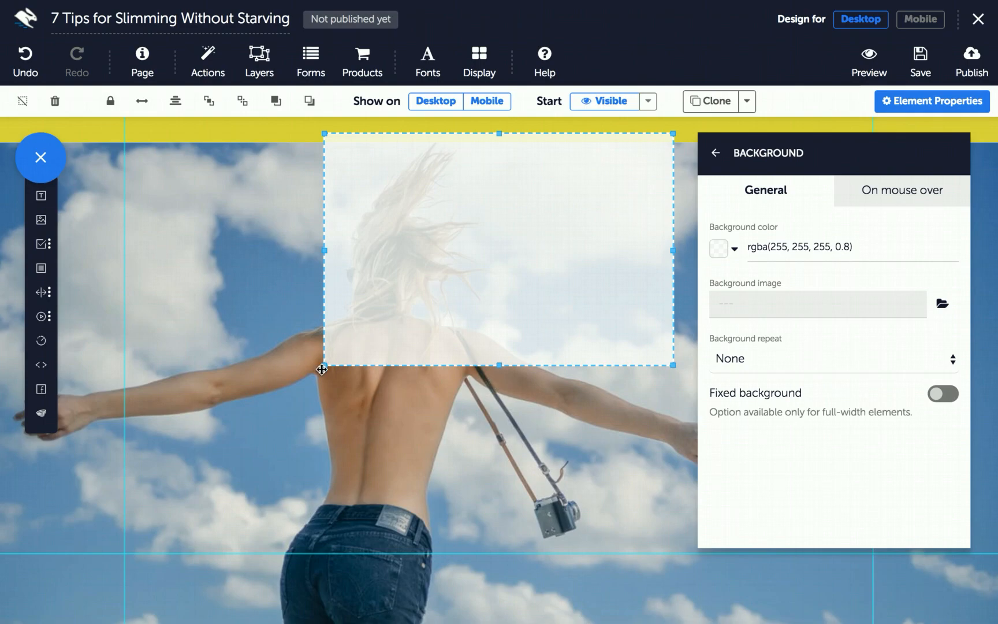
Enlarge the box, move it over the photo and centre it horizontally on the page
drag(324, 366, 172, 488)
drag(340, 252, 371, 301)
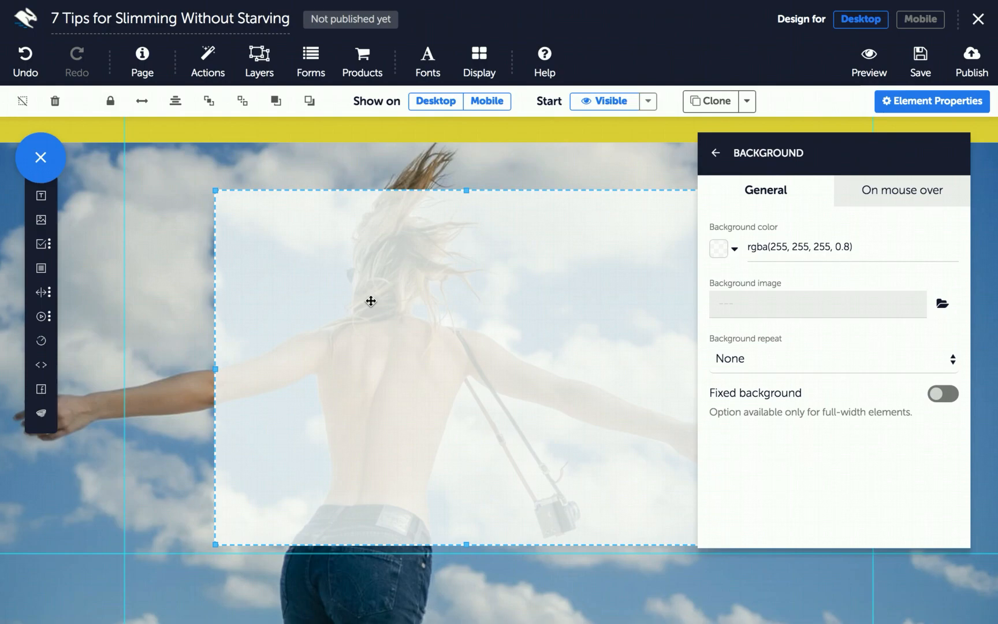
click(176, 102)
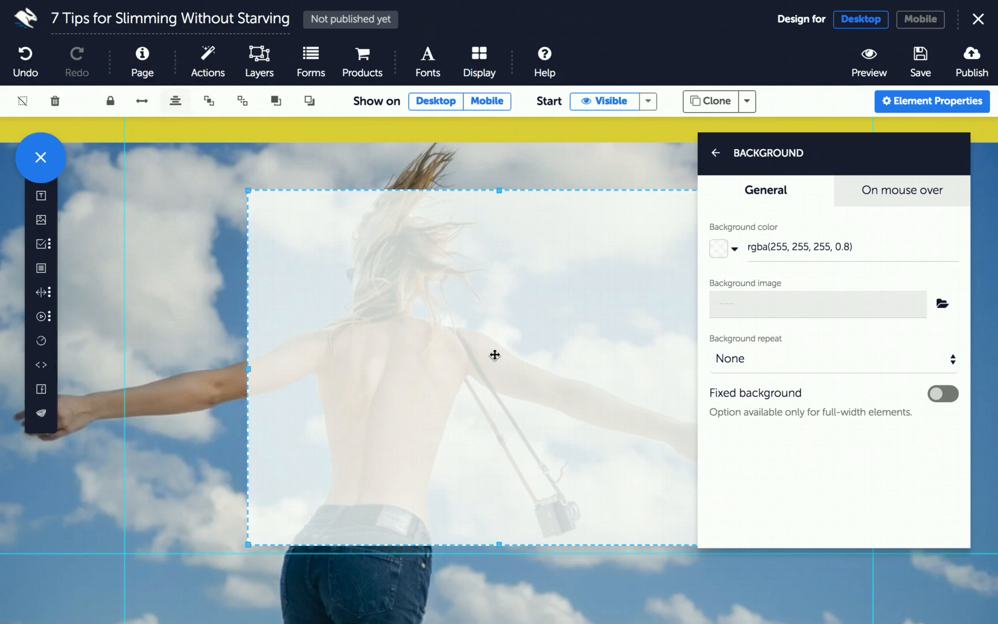
In the Borders settings, apply a single radius of 20 to all corners of the translucent box
click(715, 153)
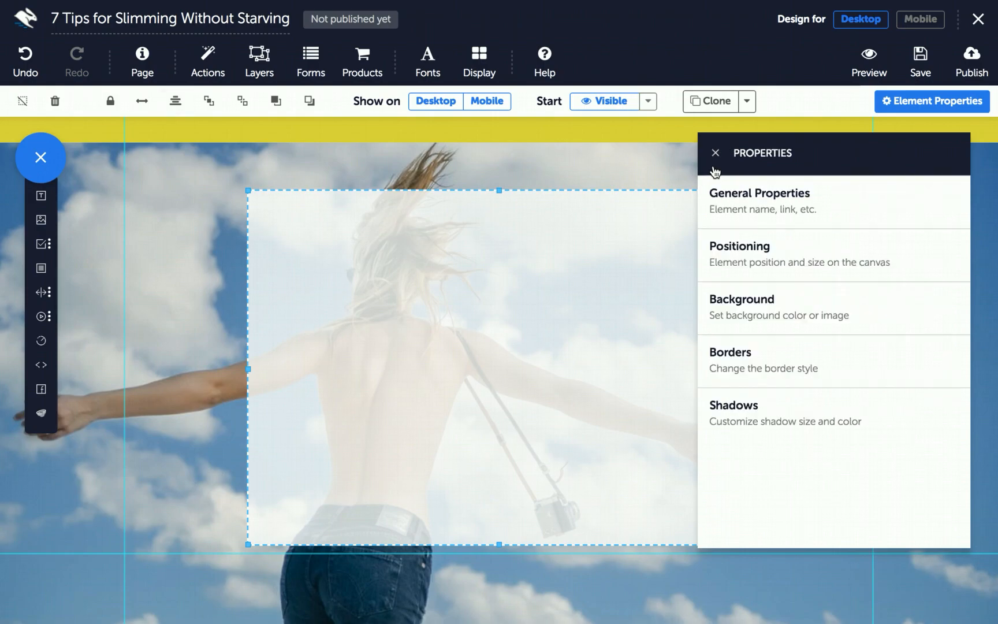
click(752, 372)
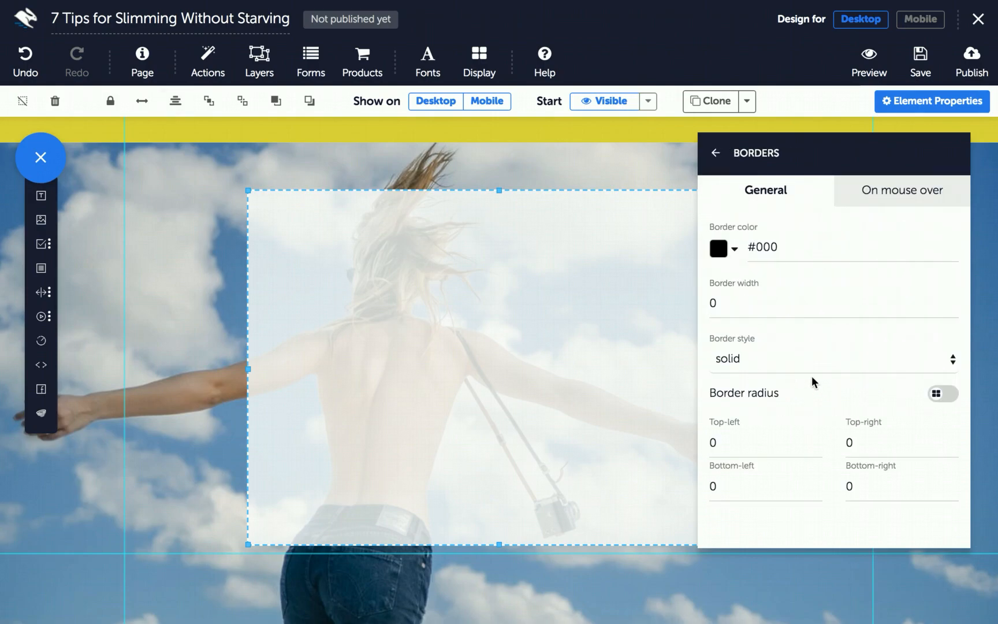
click(935, 395)
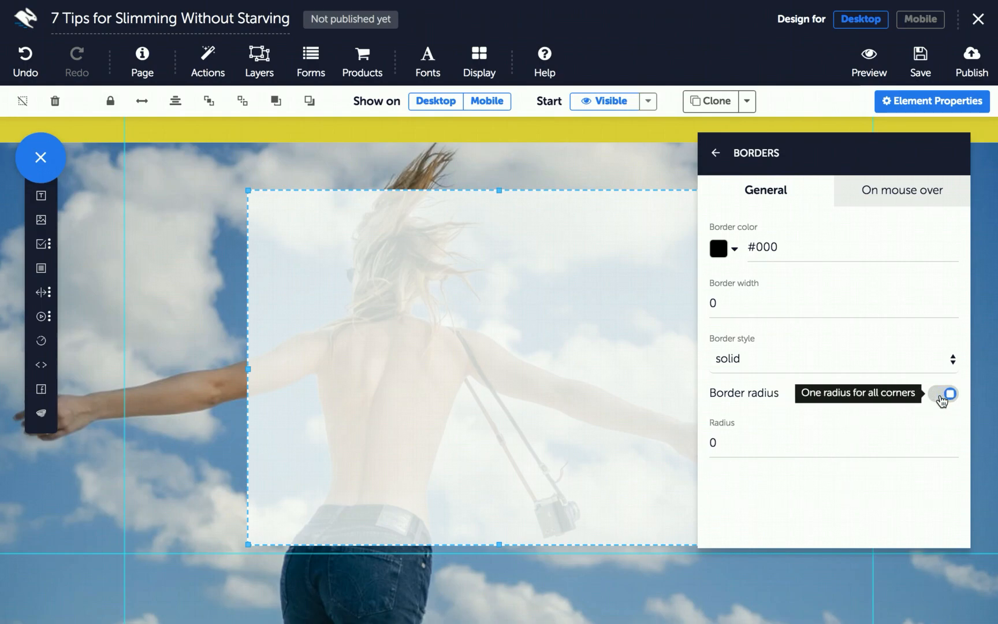
click(717, 444)
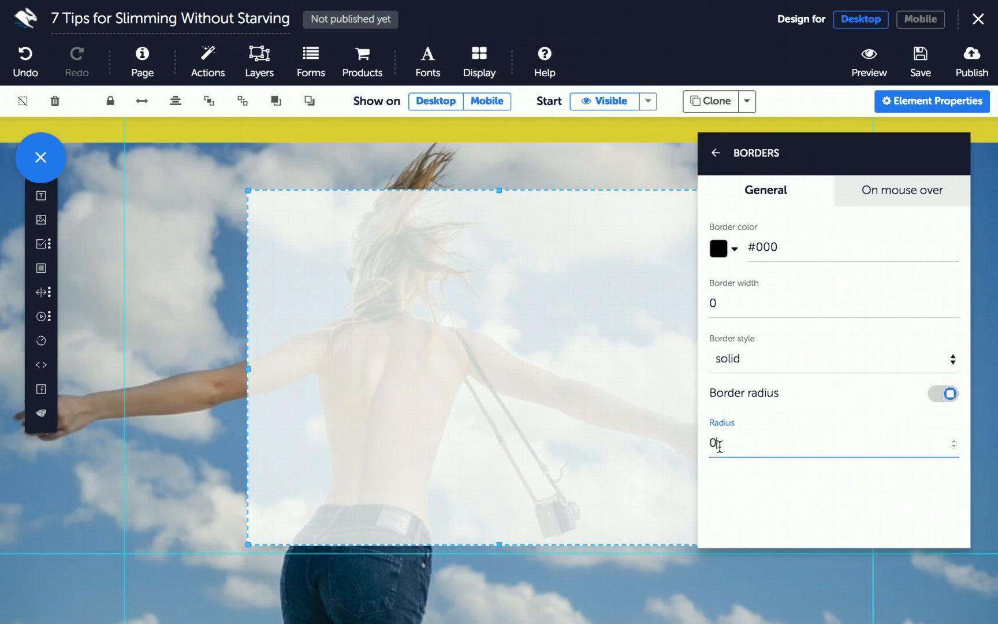
key(BackSpace)
text(20)
click(903, 110)
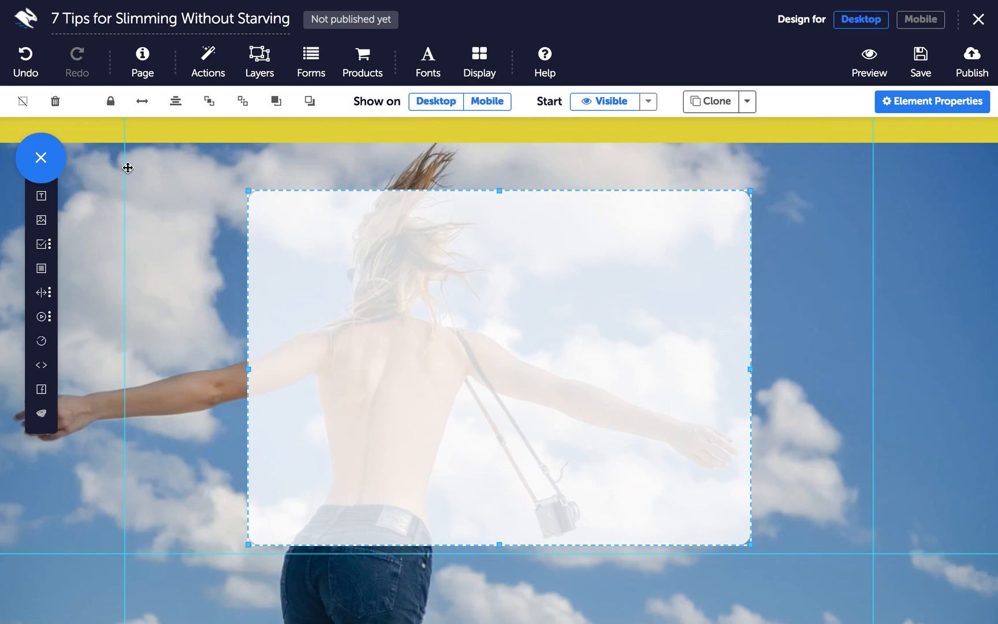
Add a Text element, move it into the white card and centre it horizontally
click(42, 201)
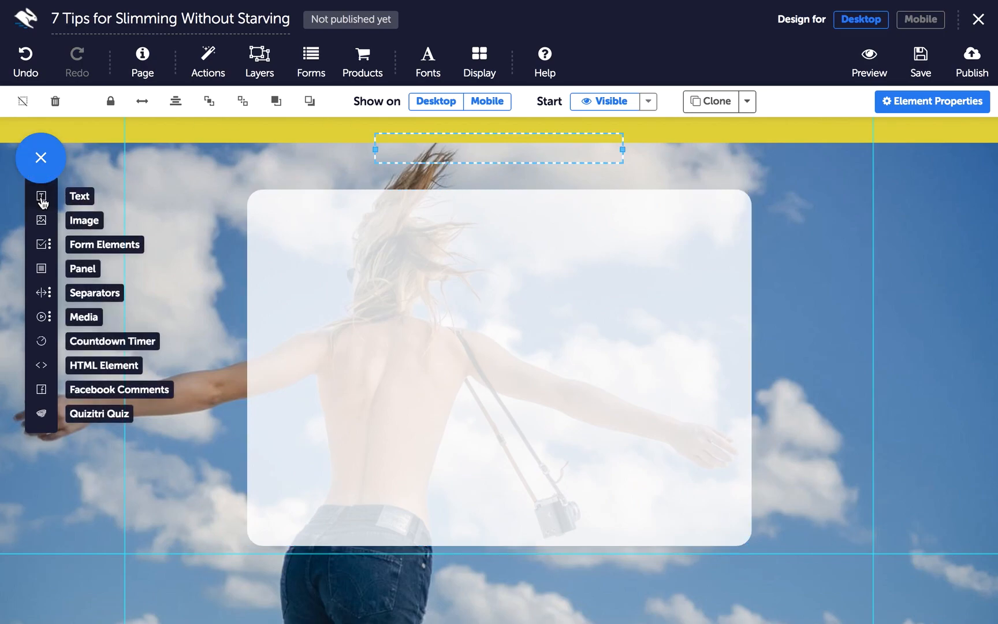
drag(380, 139, 377, 246)
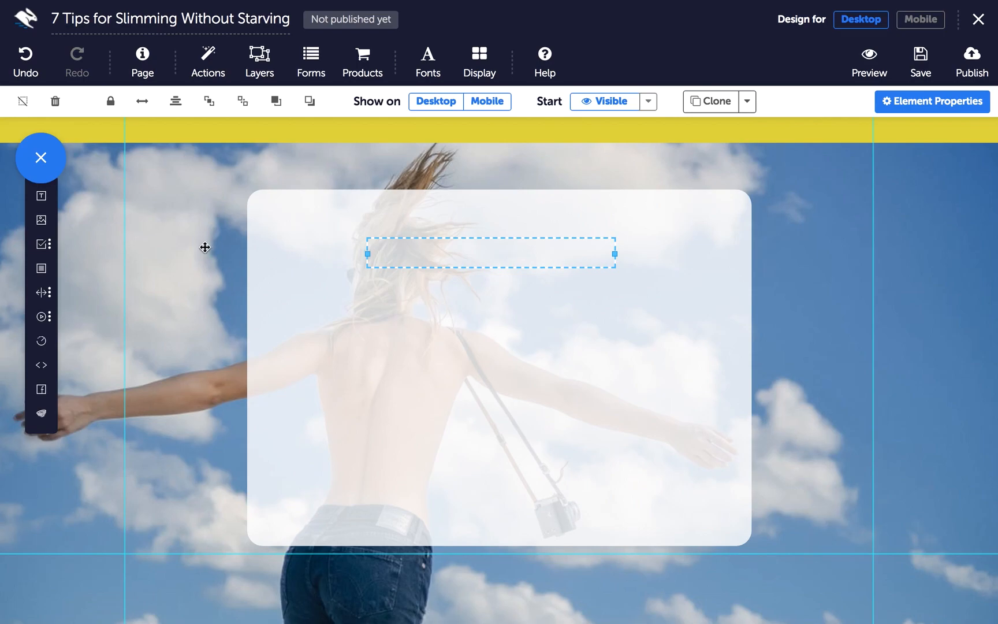
click(175, 104)
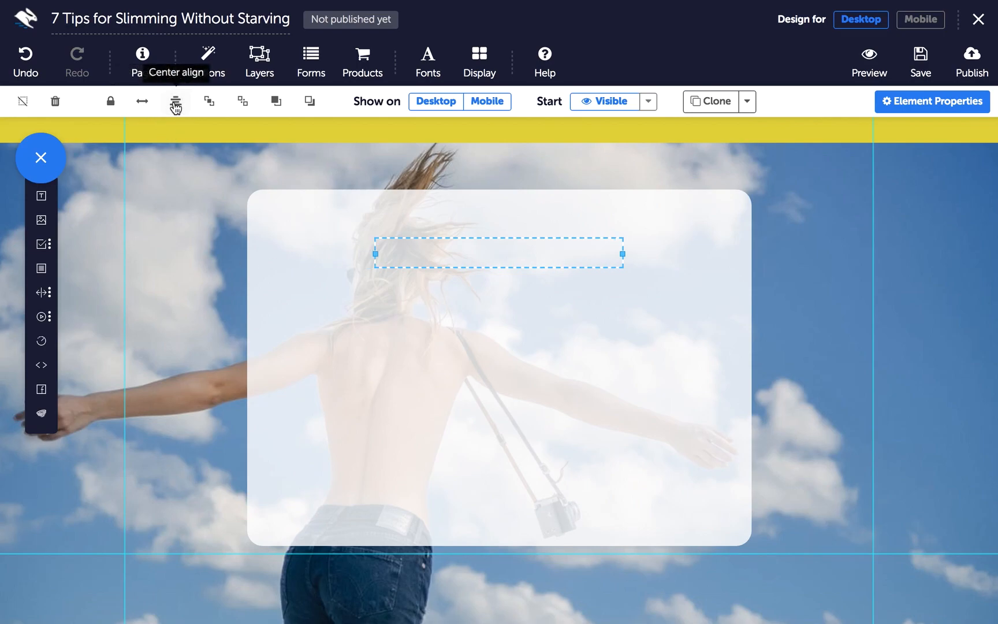
Type the headline '7 Top Tips for Slimming Without Starving', fixing the typo, and select it
click(490, 246)
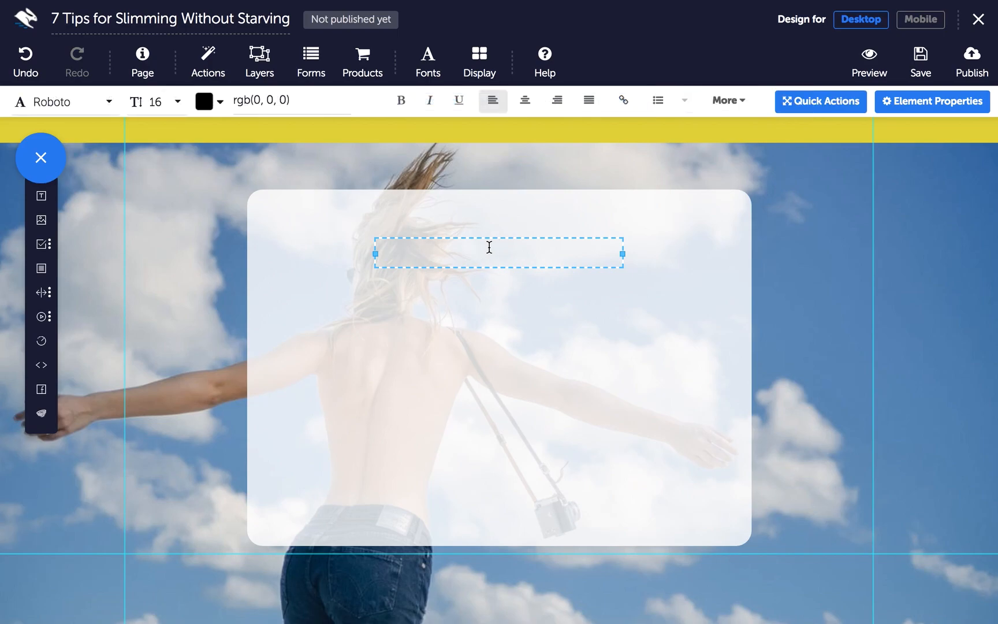
text(7 Top Tips for Slimming Without )
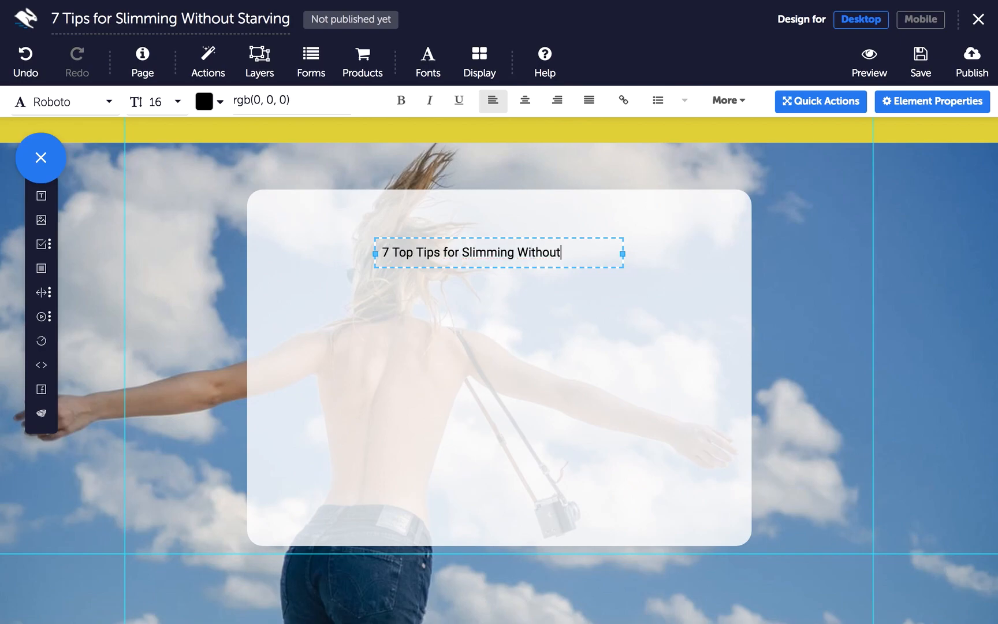
text(Starving)
click(843, 106)
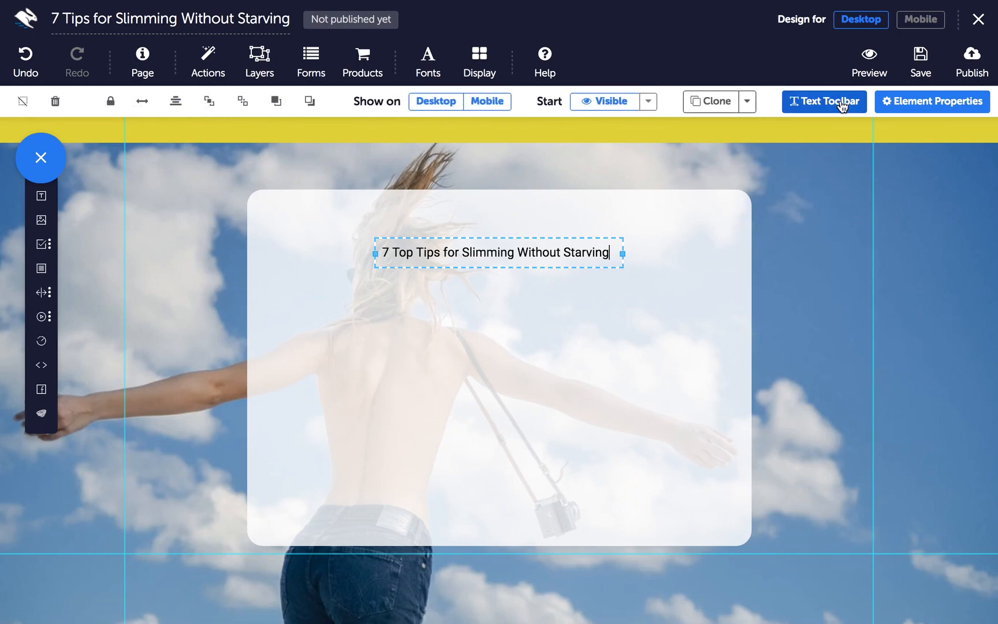
click(842, 107)
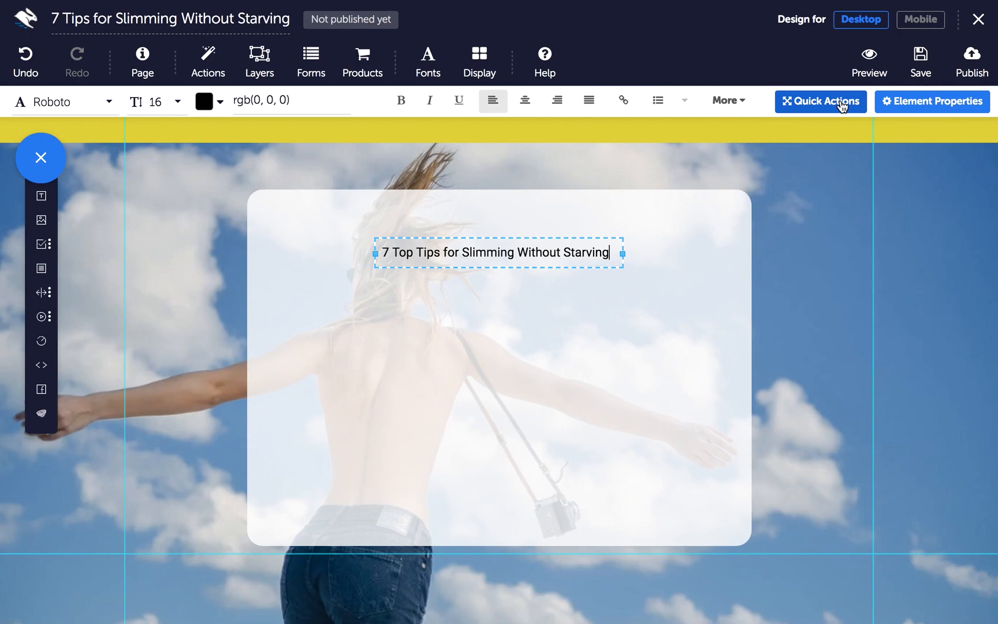
drag(610, 253, 383, 250)
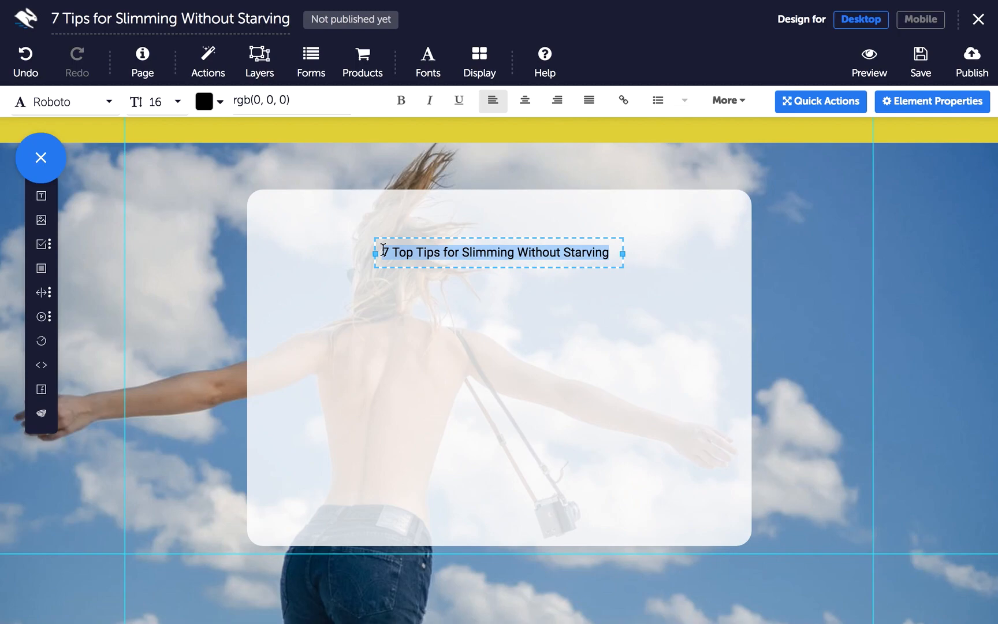
Make the headline bold Maven Pro at size 28 with centred text
click(70, 100)
text(maven)
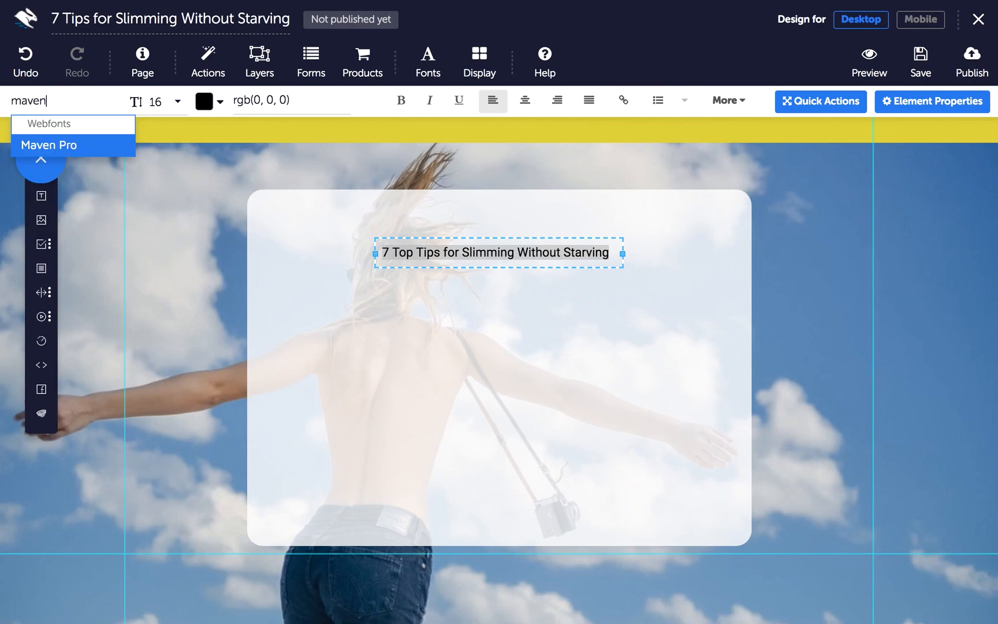
click(68, 146)
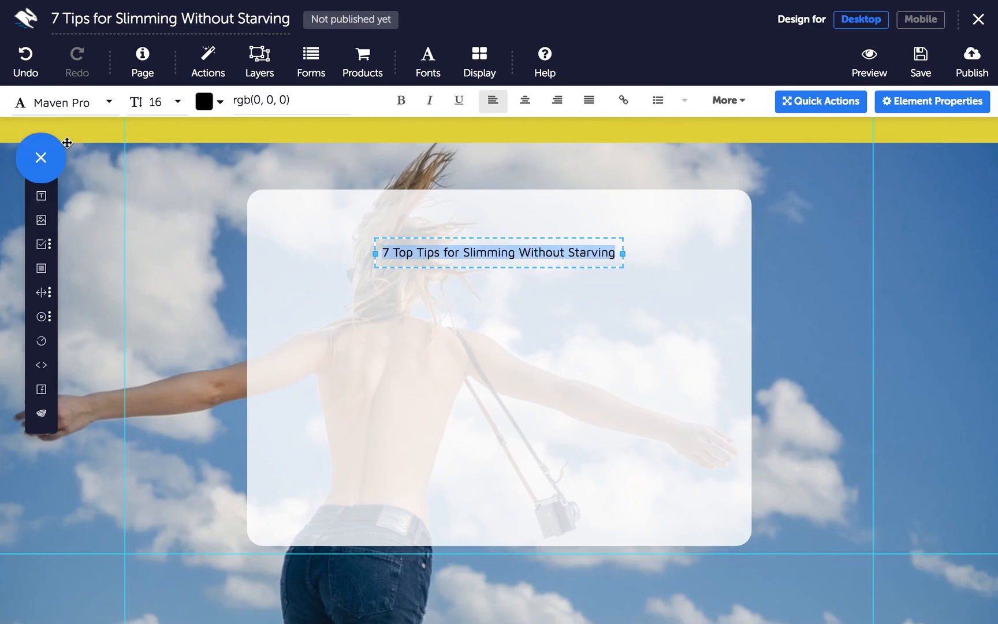
click(156, 104)
scroll(156, 191, down, 5)
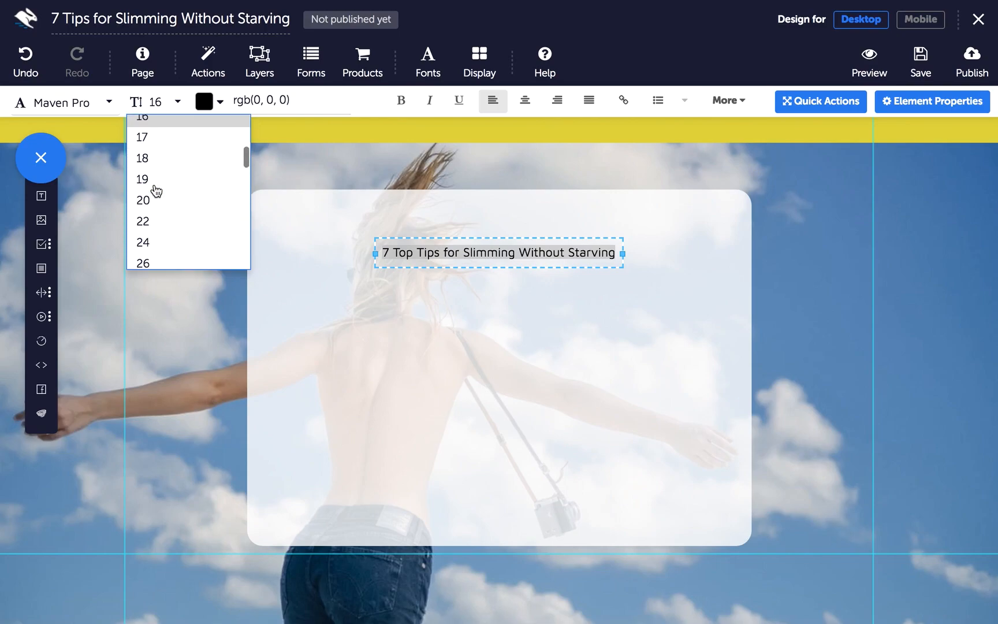
click(149, 231)
click(401, 103)
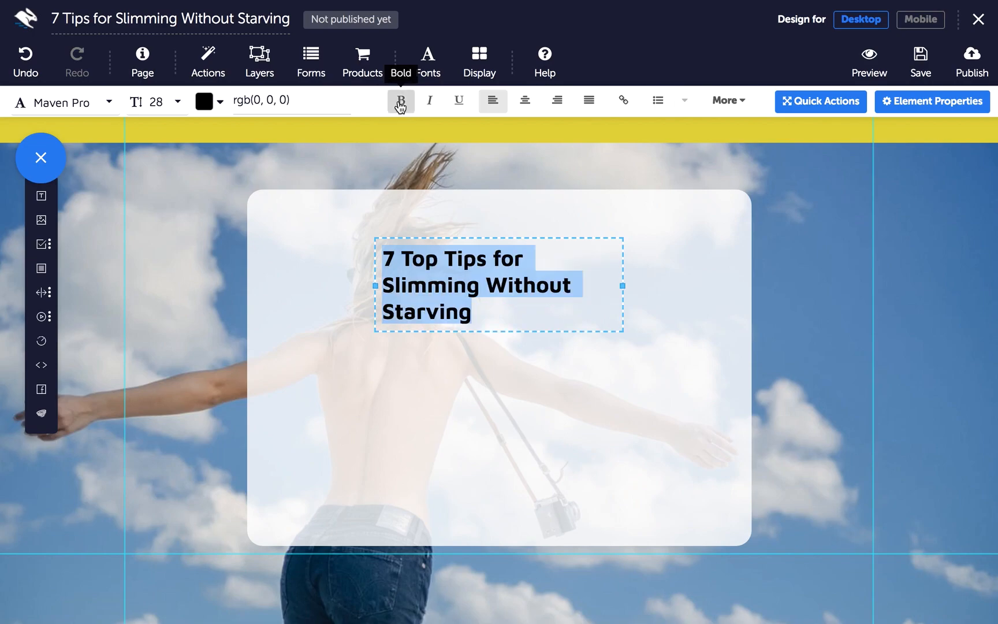
click(525, 104)
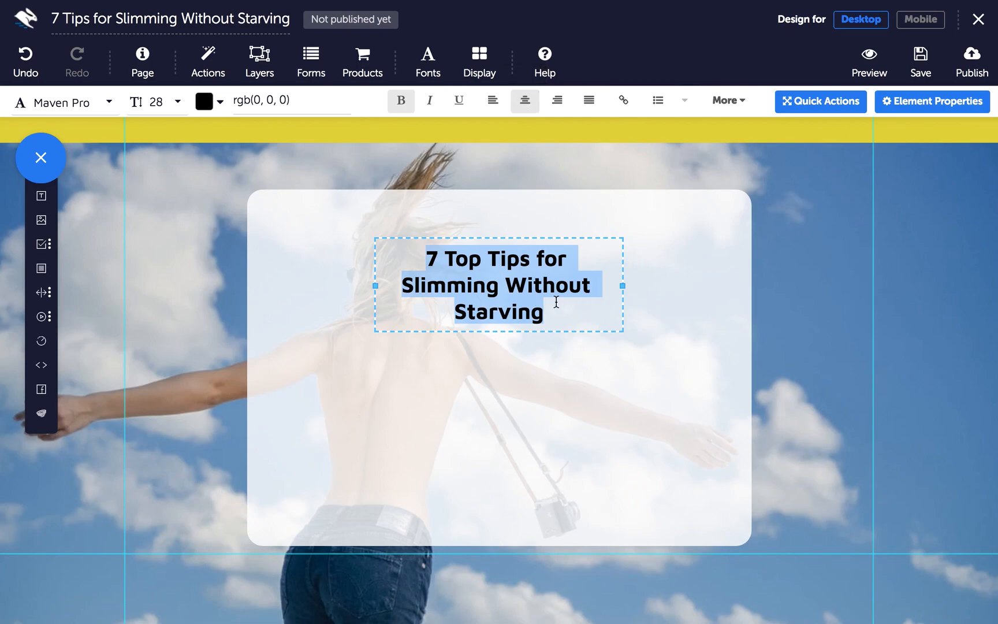
Widen the headline box to one line, centre it in the card and move it near the top
drag(624, 287, 826, 265)
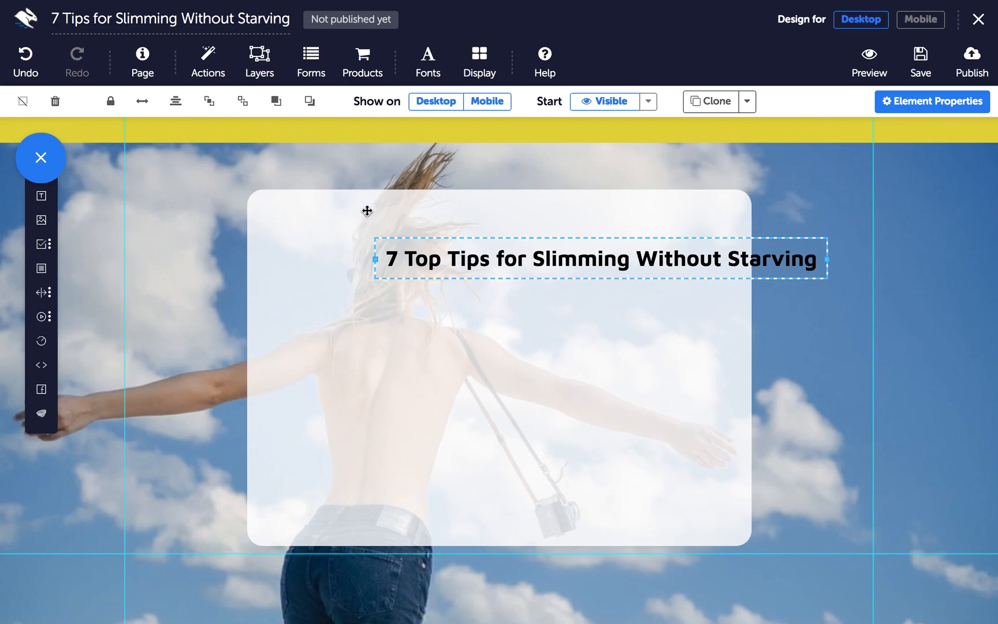
click(176, 104)
drag(361, 238, 361, 216)
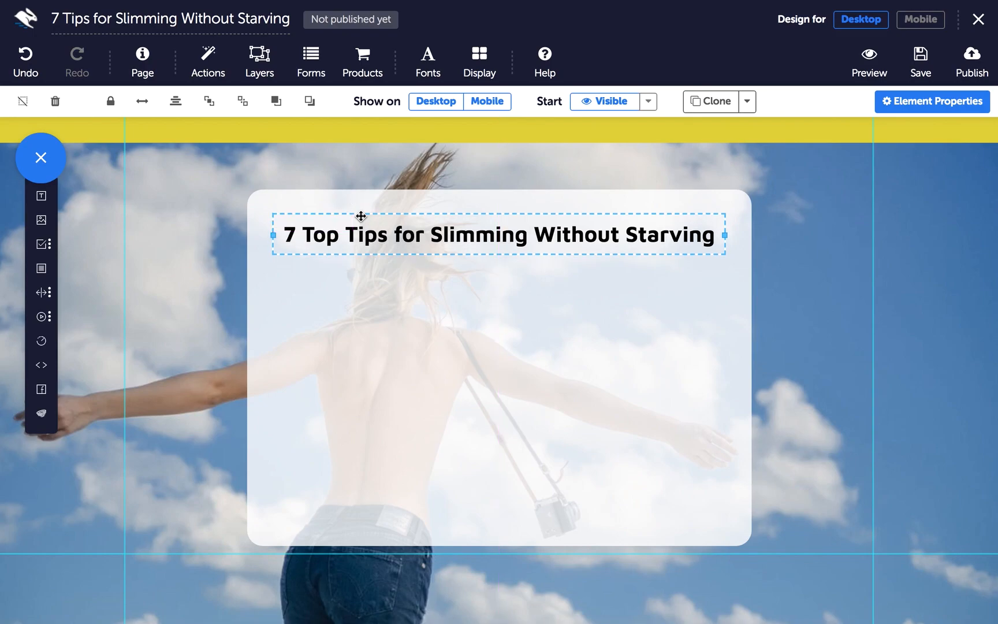
Add a Text element and position it just under the headline, using temporary element outlines
click(41, 196)
drag(382, 145, 382, 280)
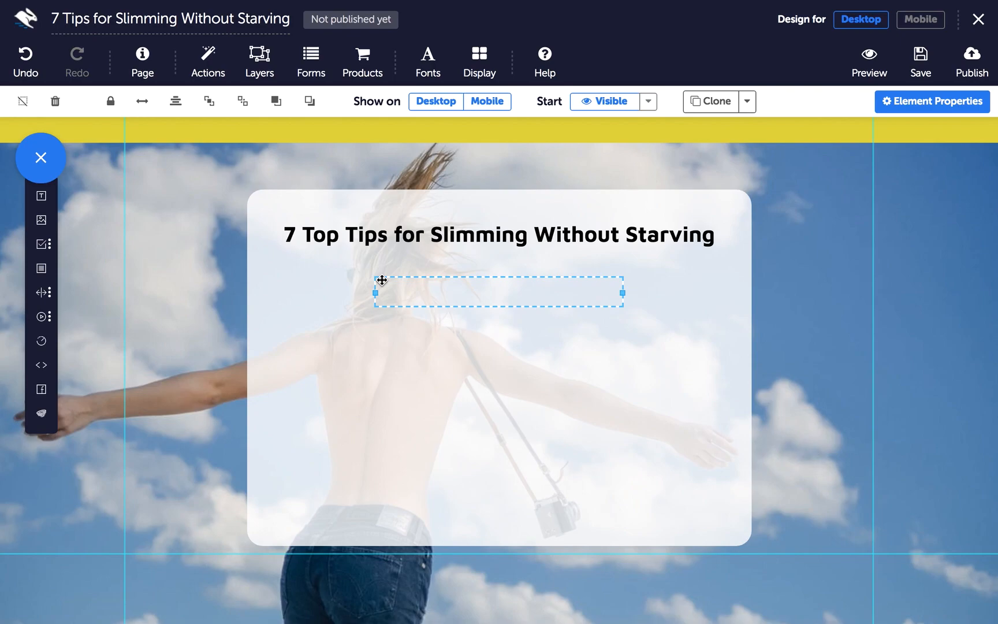
click(483, 68)
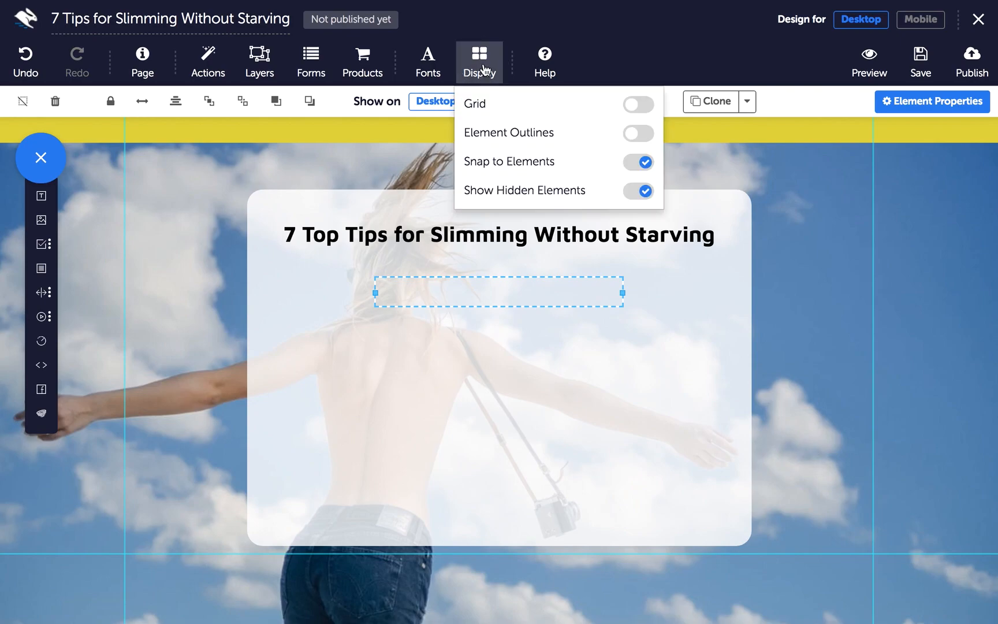
click(633, 135)
drag(402, 284, 401, 270)
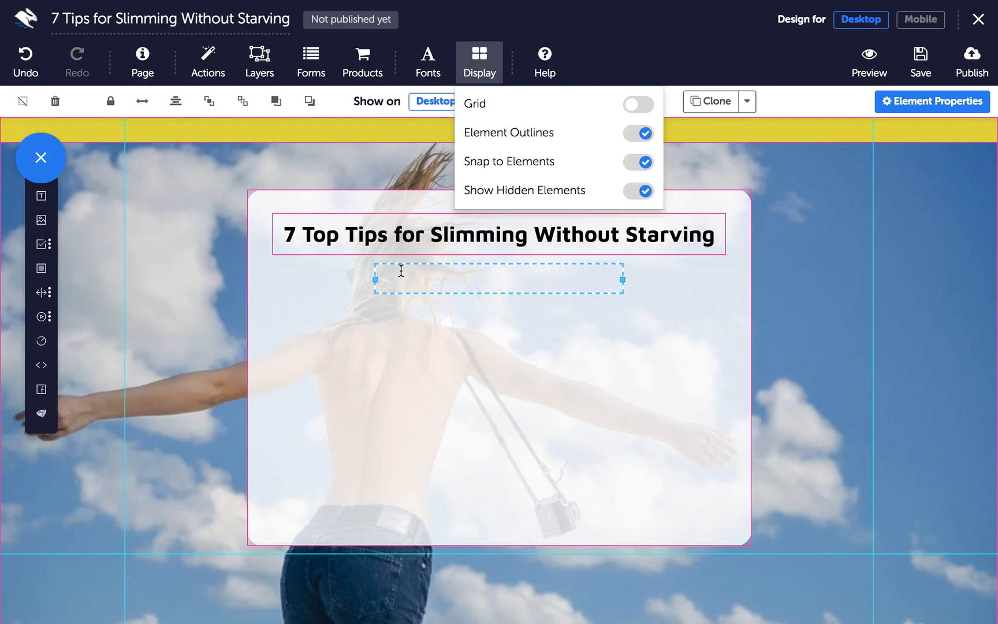
click(638, 134)
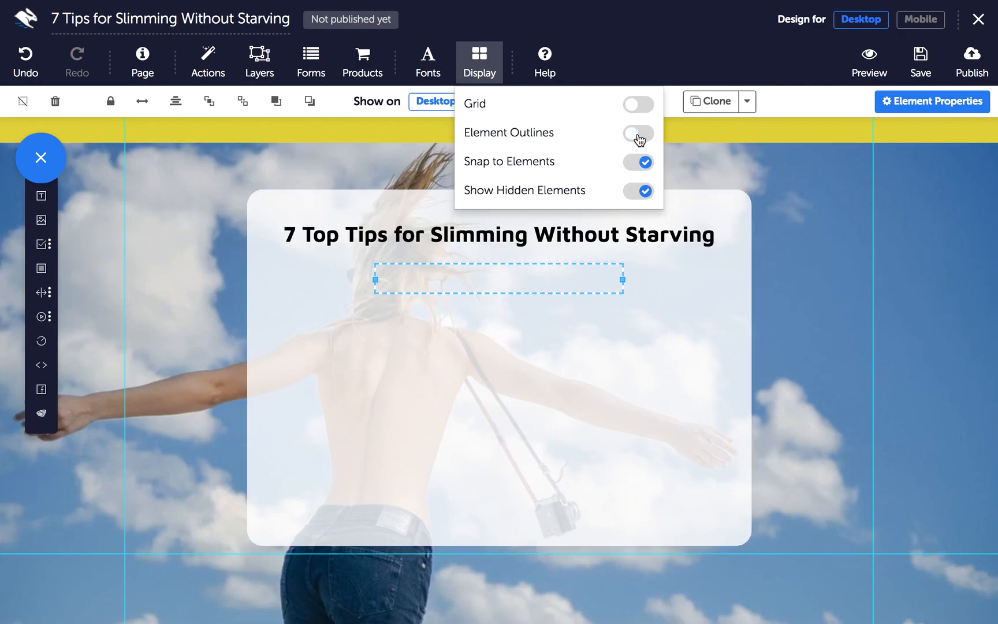
click(483, 78)
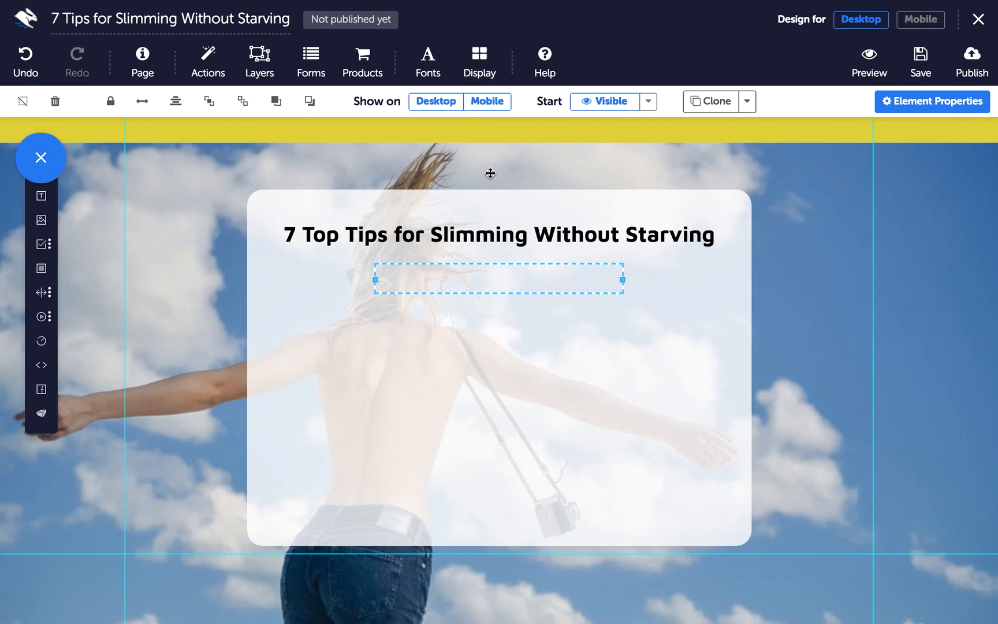
Paste the intro copy starting 'Find it hard to stick to a diet?' without blank lines and select it
click(512, 284)
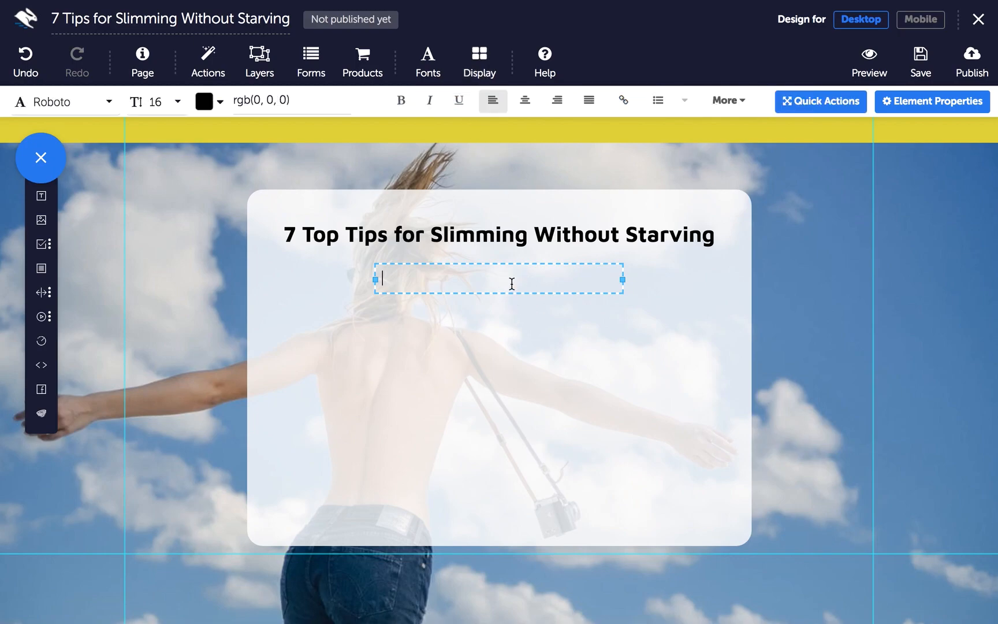
key(ctrl+v)
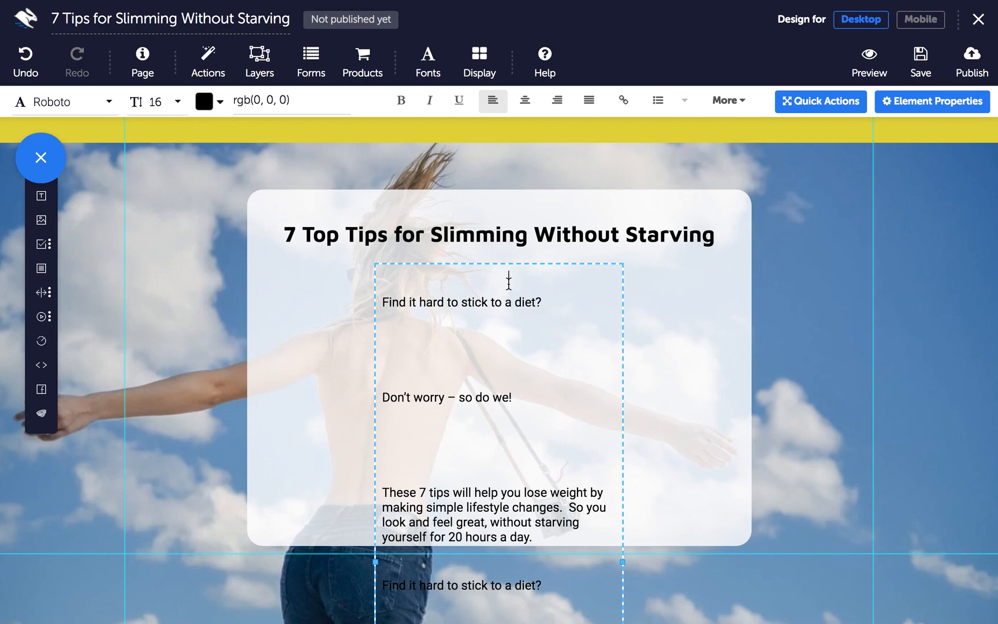
key(ctrl+a)
text(Find it hard to stick to a diet? Don’t worry – so do we! These 7 tips will help you lose weight by making simple lifestyle changes.  So you look and feel great, without starving yourself for 20 hours a day.)
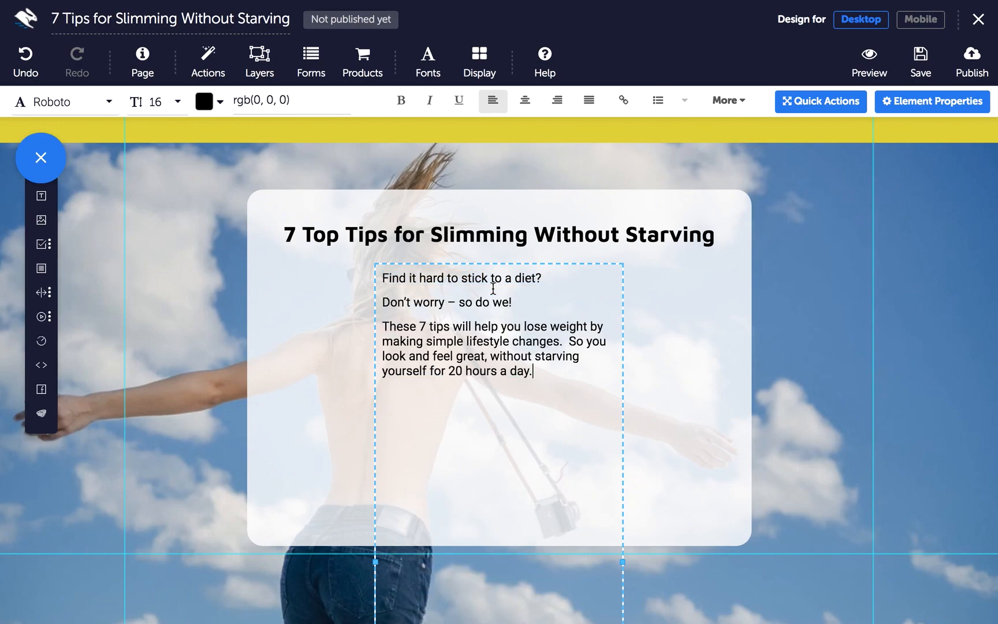
click(541, 376)
drag(541, 376, 374, 274)
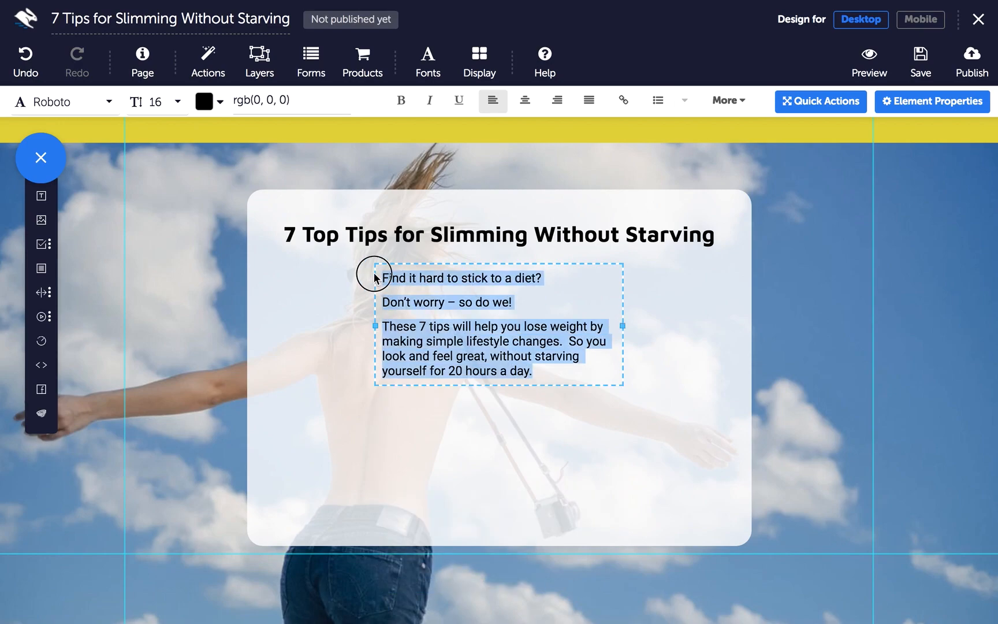
click(85, 101)
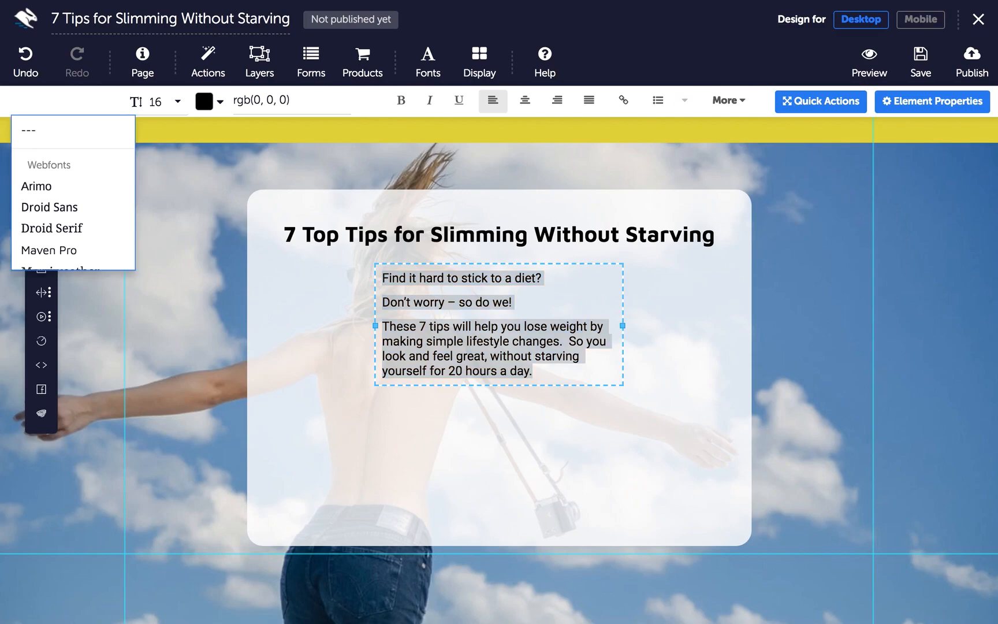
Set the intro text to Maven Pro, widen its box across the card and centre it
text(maven)
click(76, 153)
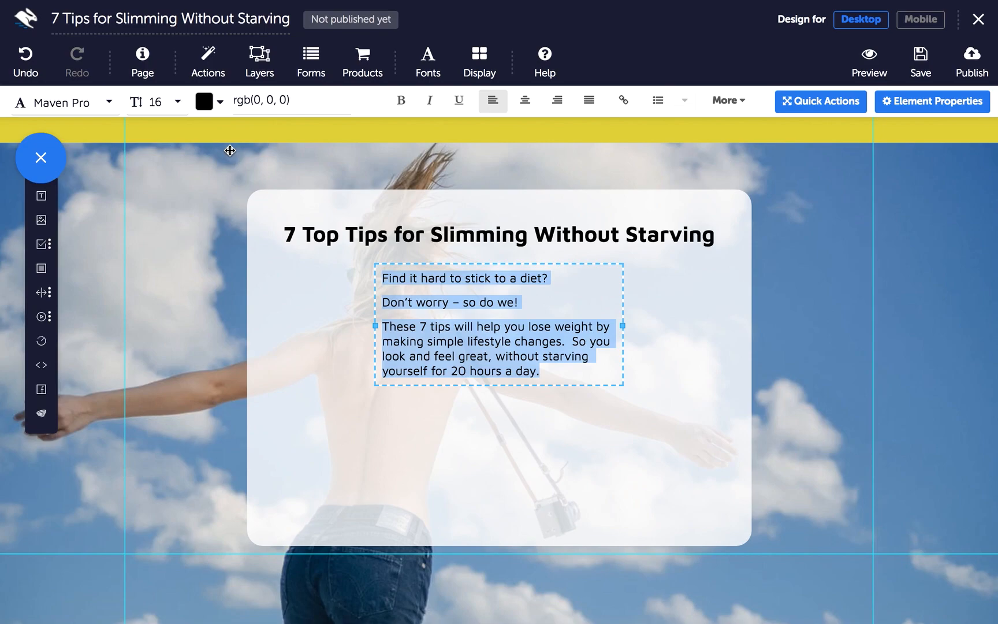
click(633, 324)
drag(633, 325, 812, 318)
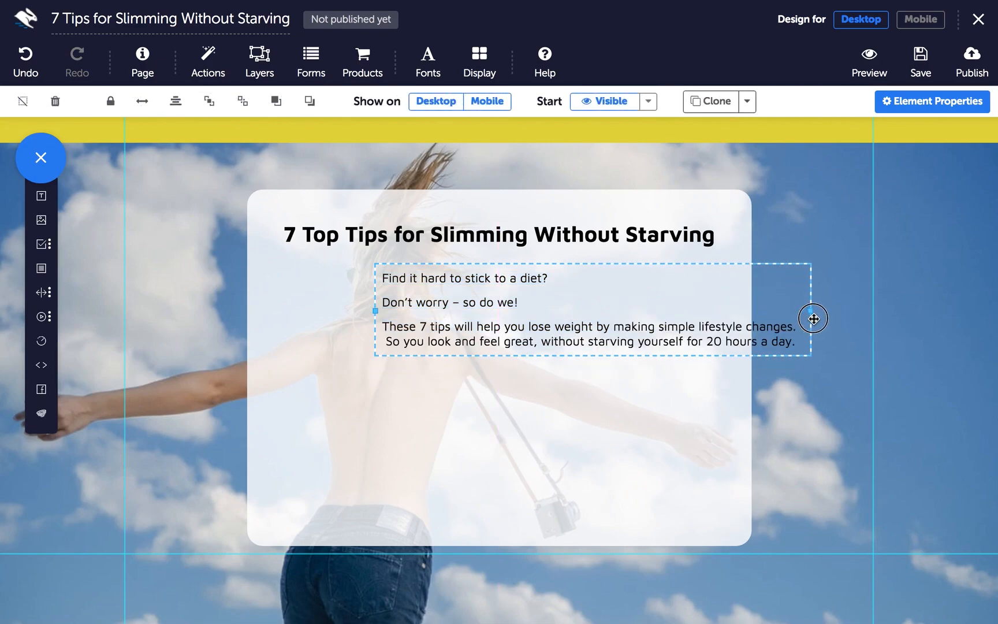
click(176, 101)
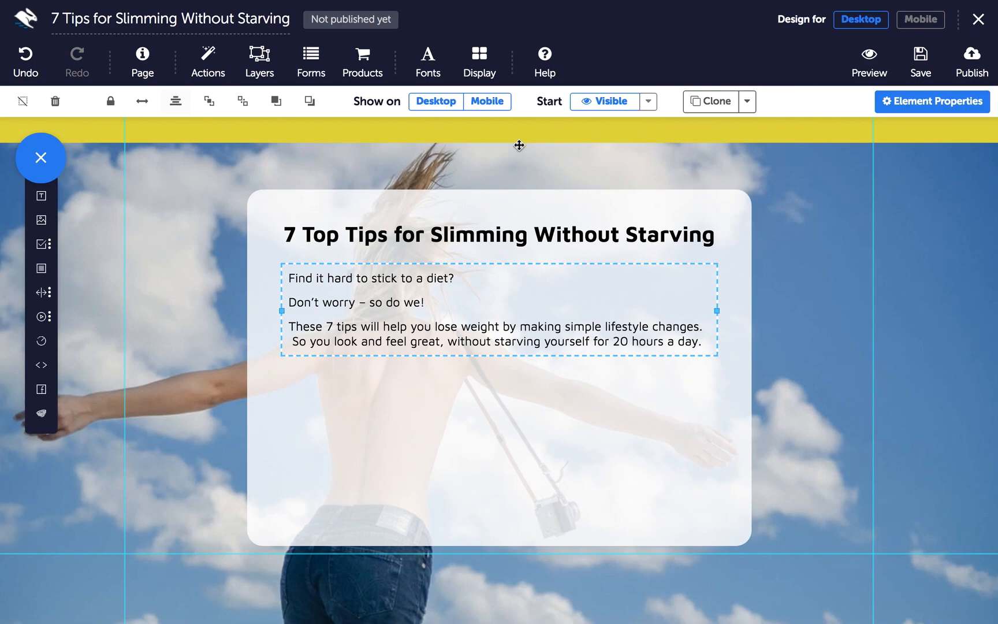
Give the intro paragraphs a 1.60 line height
click(519, 307)
drag(702, 342, 288, 278)
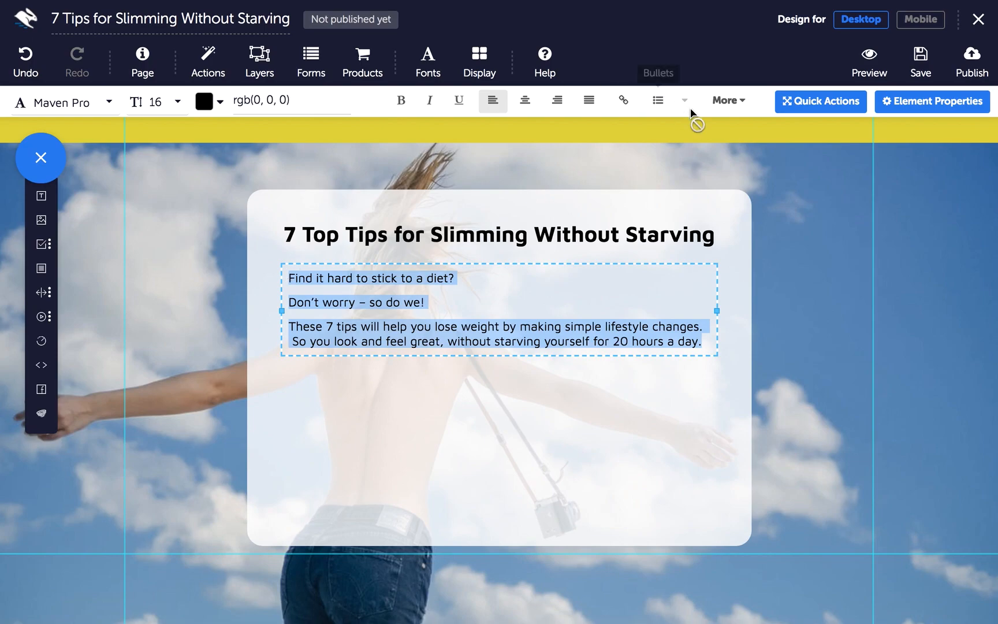
click(728, 100)
click(566, 234)
scroll(607, 311, down, 4)
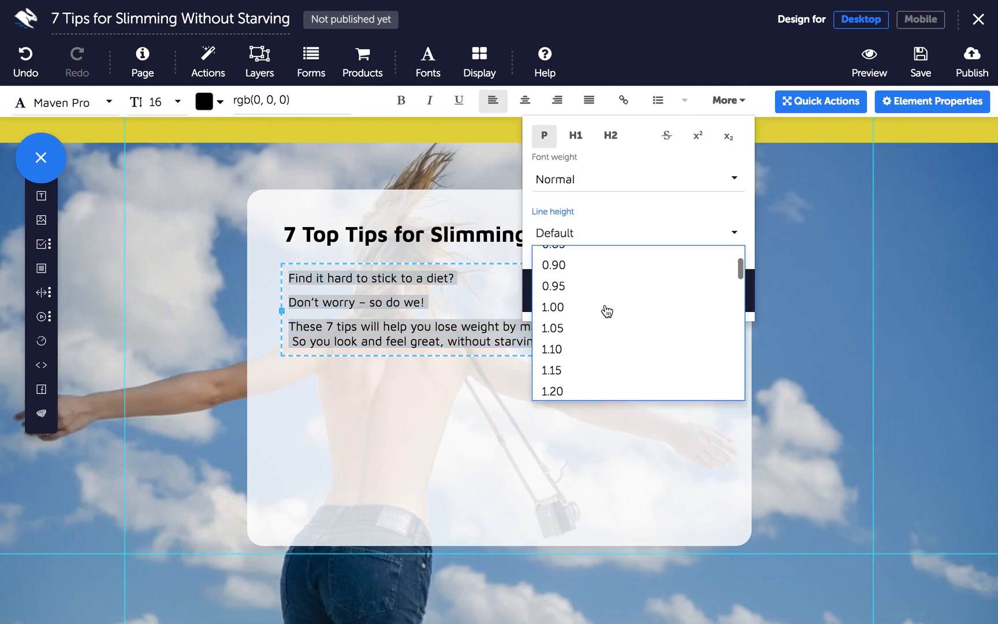
scroll(607, 311, down, 3)
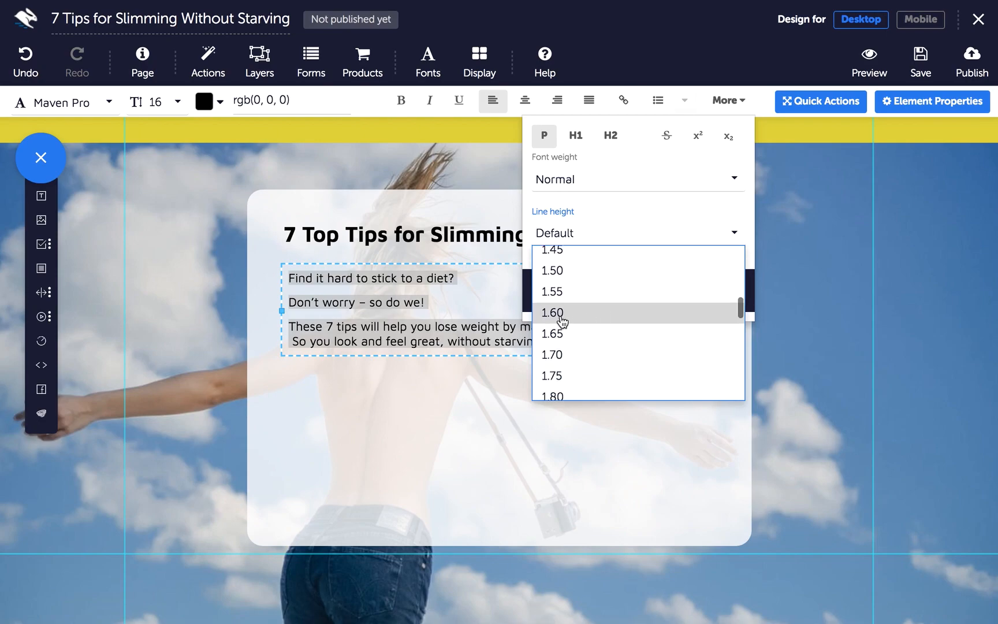
click(592, 315)
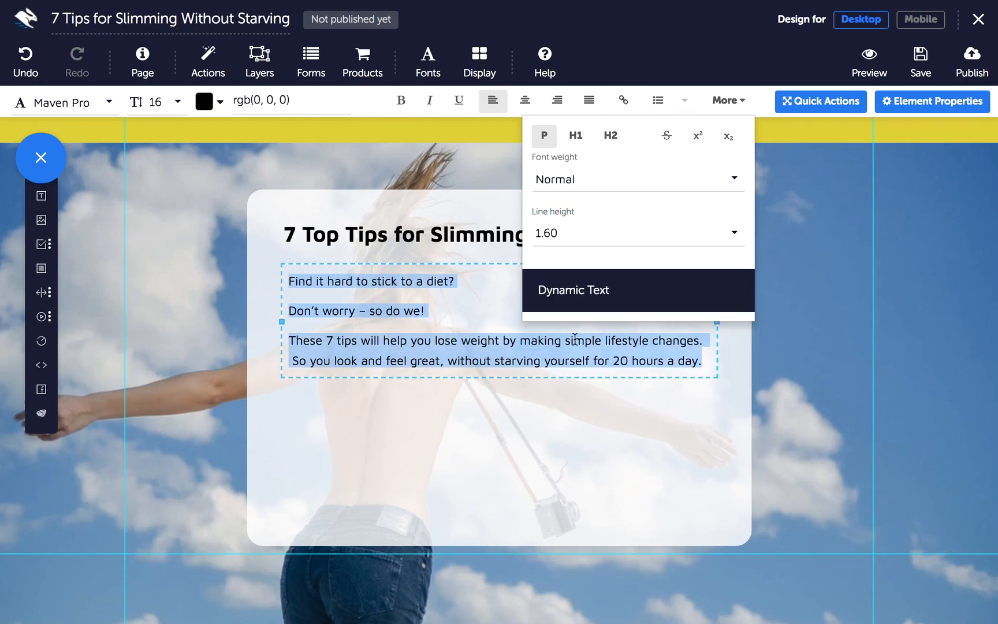
click(736, 103)
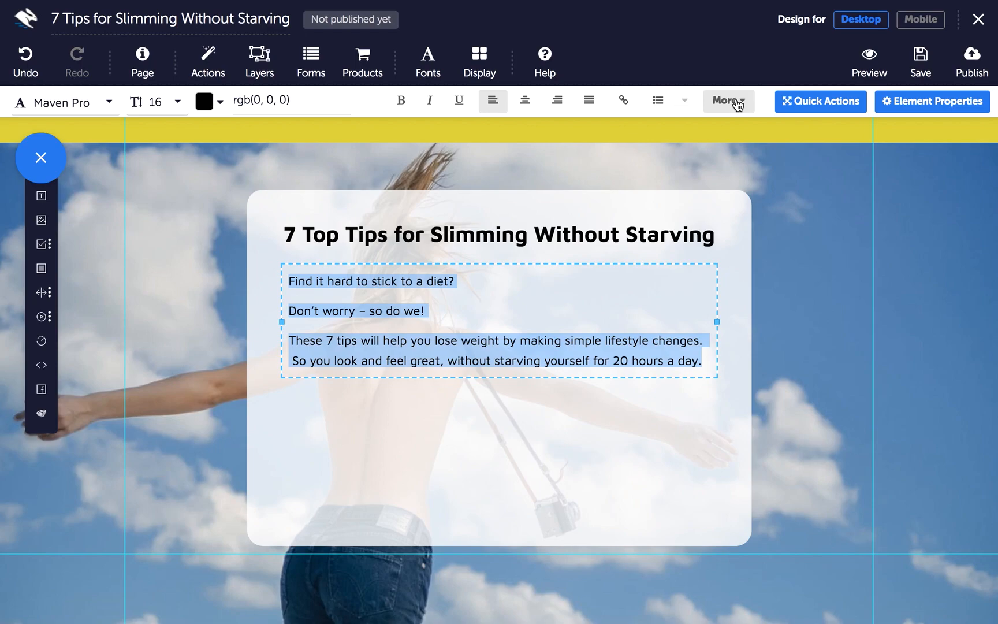
click(423, 354)
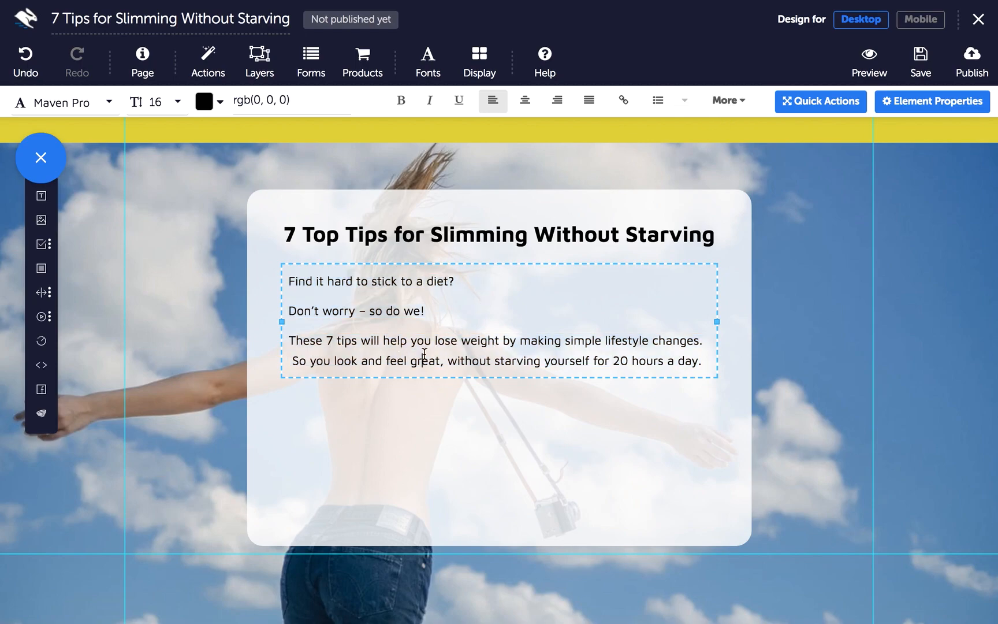
Stretch the white card taller and place a new Text element below the intro paragraph
click(545, 508)
drag(500, 543, 496, 595)
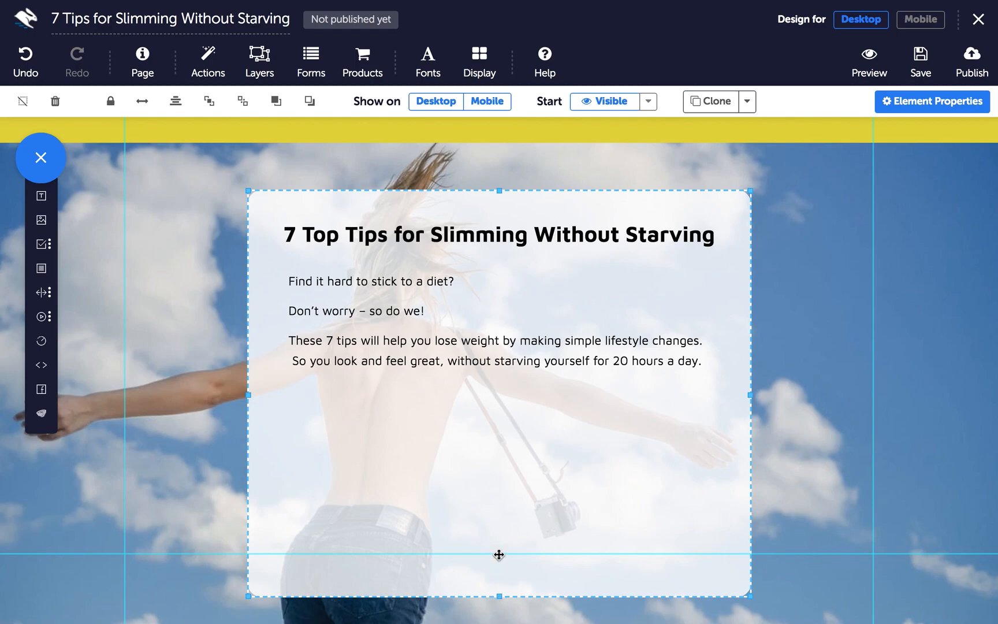
scroll(499, 535, down, 3)
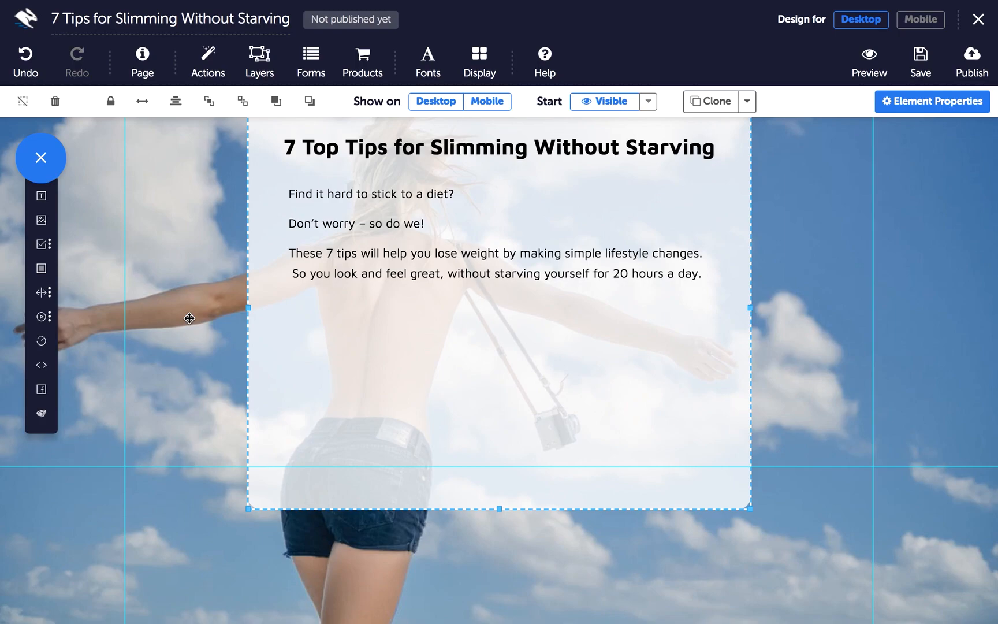
click(46, 196)
drag(376, 167, 324, 352)
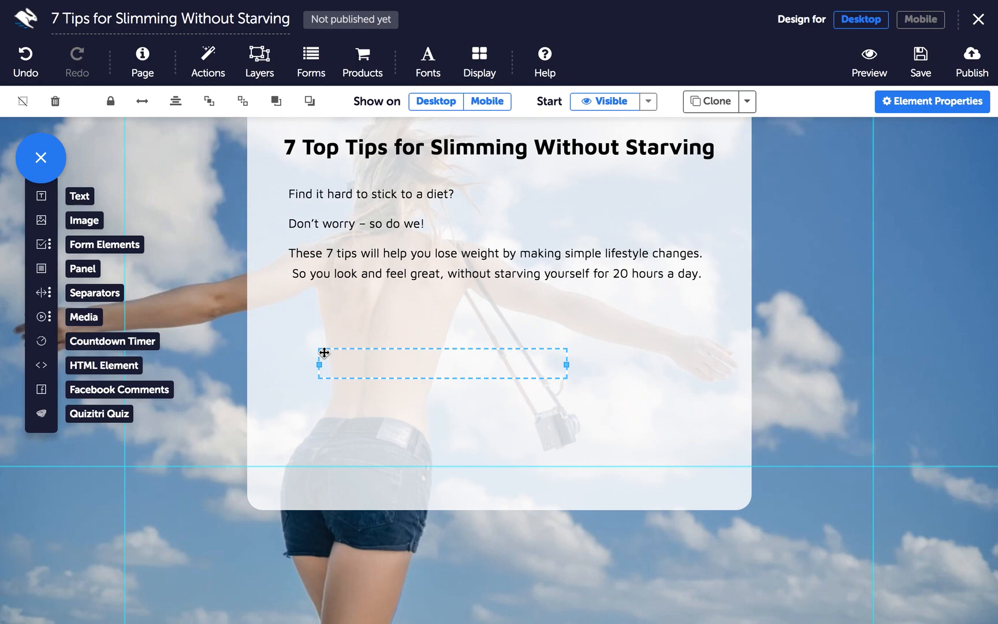
Type 'Enter your details below' and make it centred Maven Pro at size 12
click(396, 363)
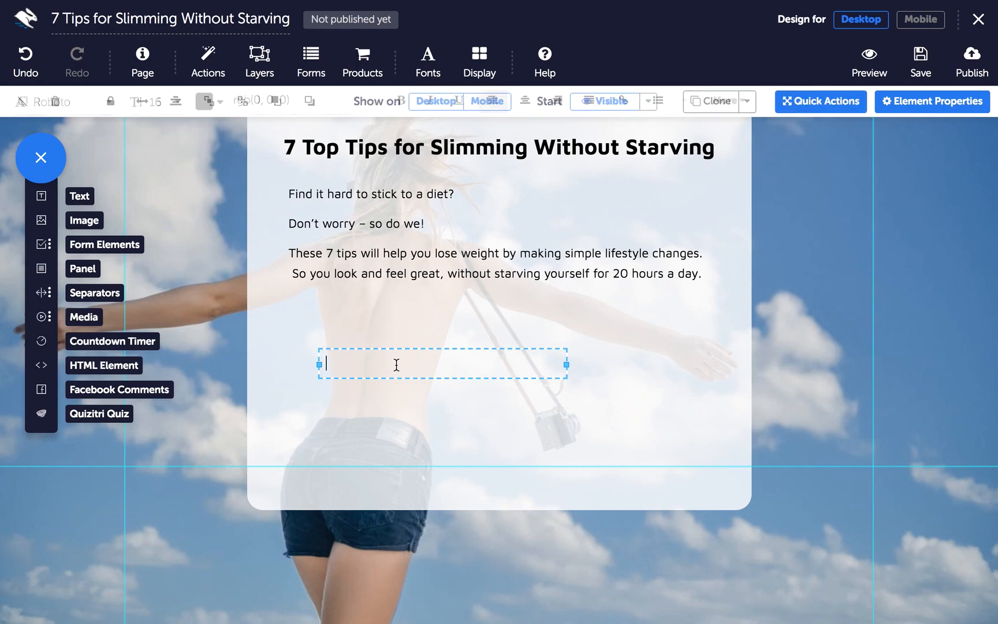
text(Enter your details)
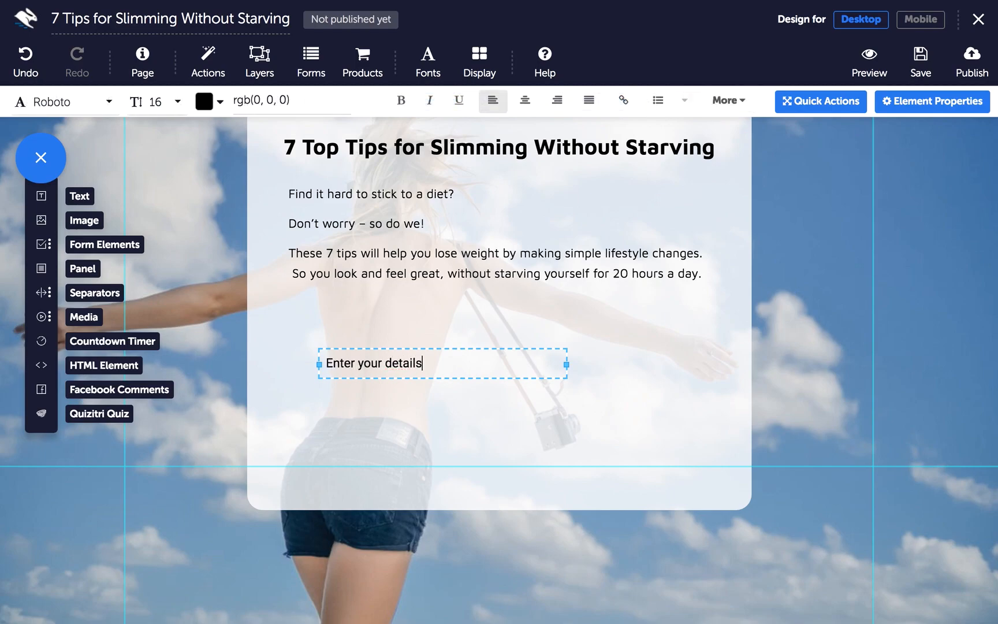
text( below)
triple_click(480, 361)
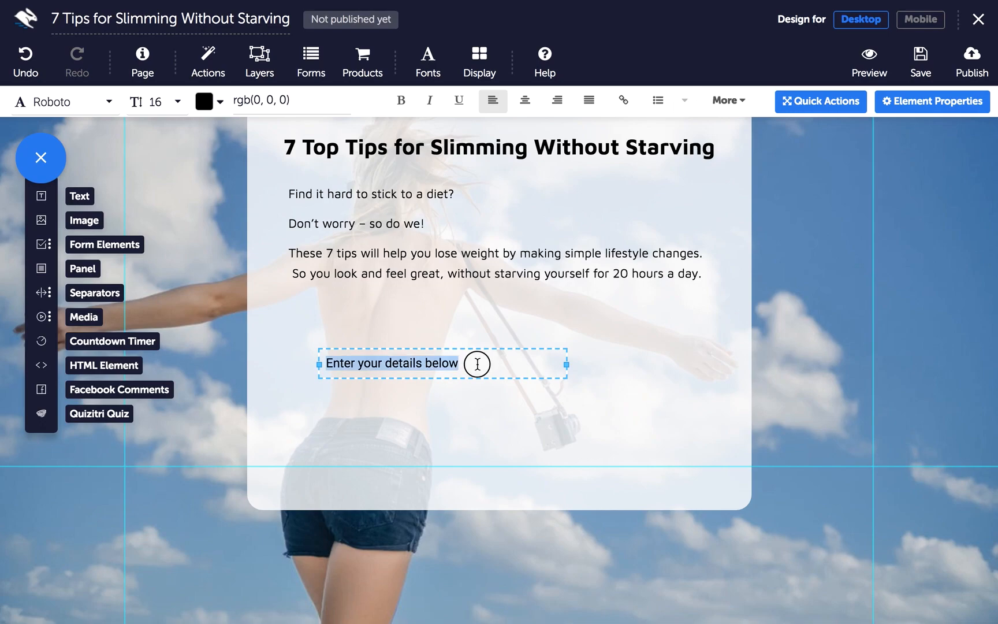
click(526, 101)
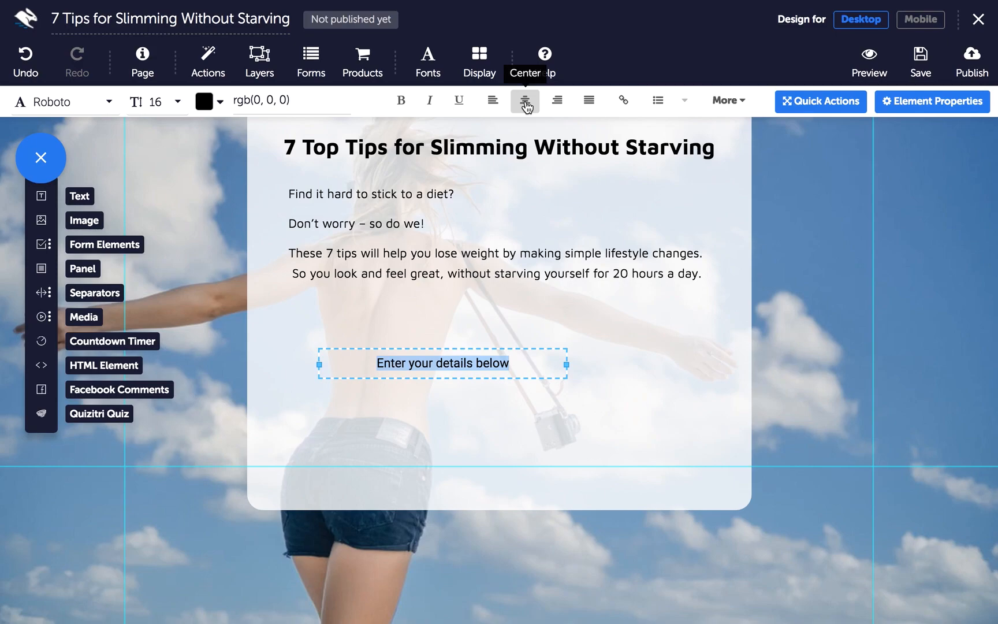
click(65, 102)
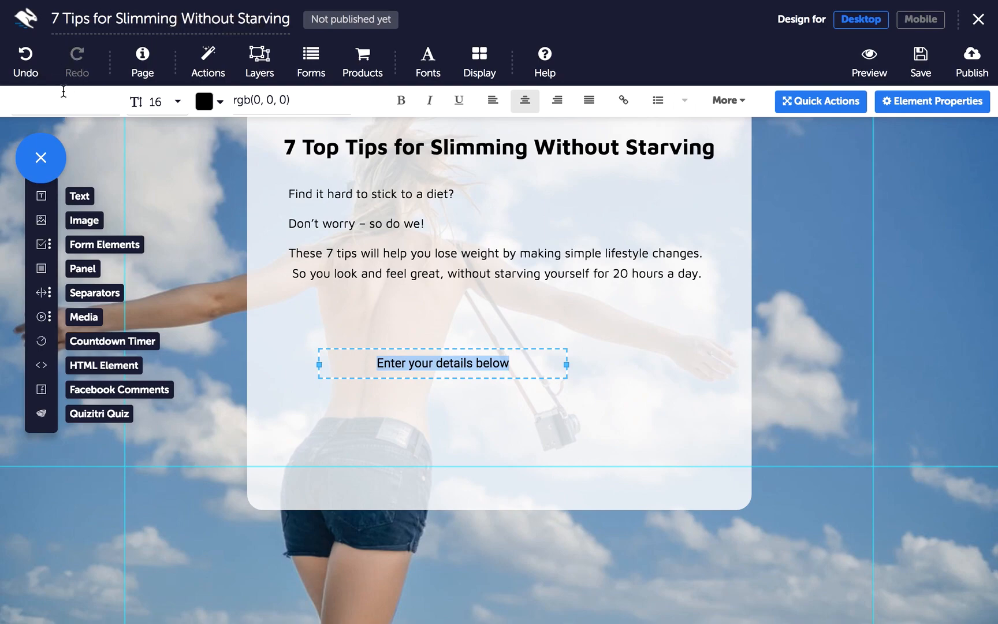
text(maven)
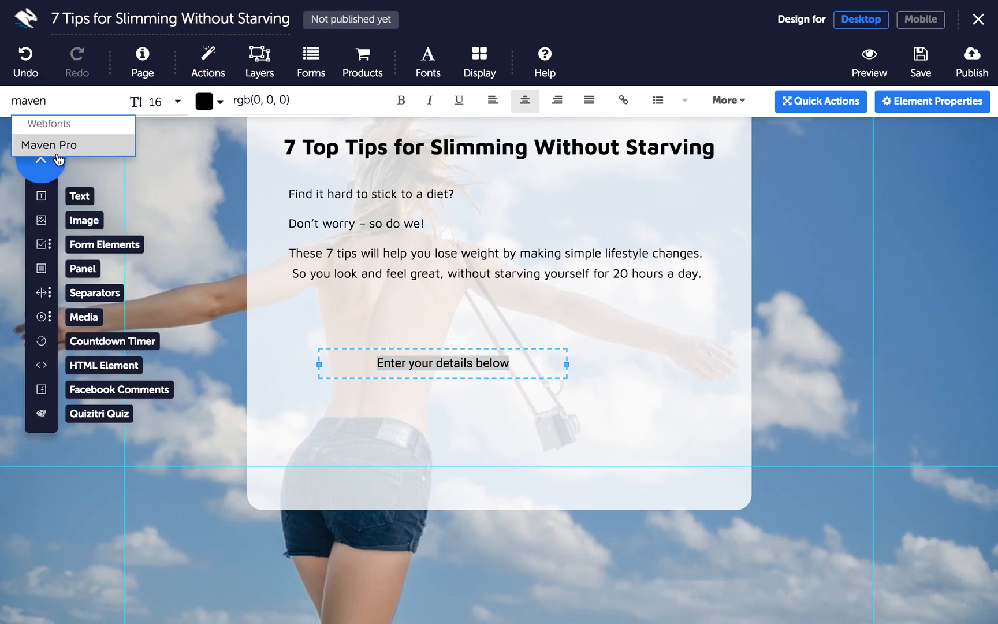
click(58, 153)
click(167, 102)
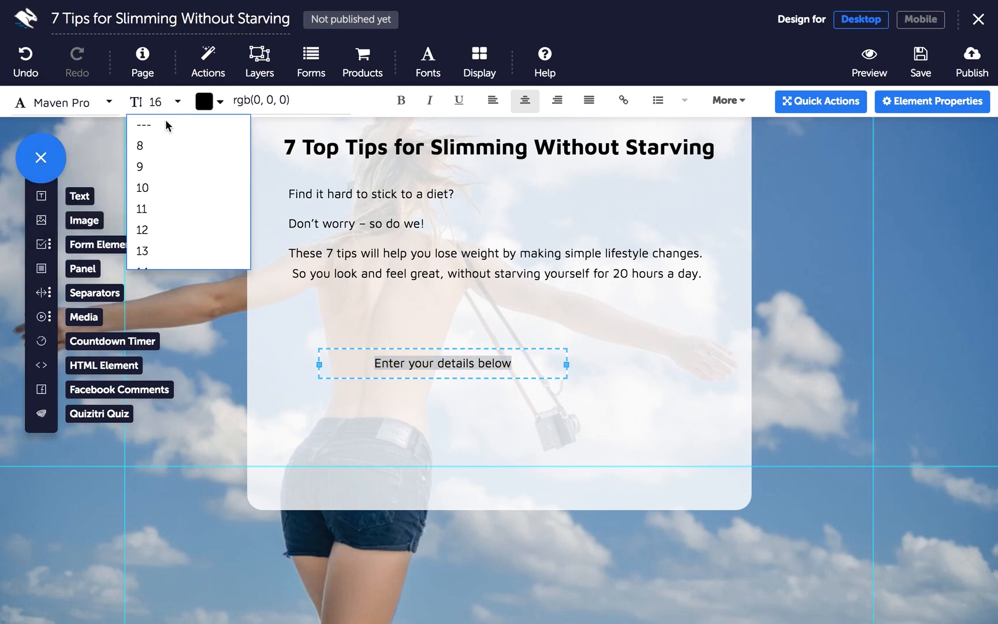
click(163, 236)
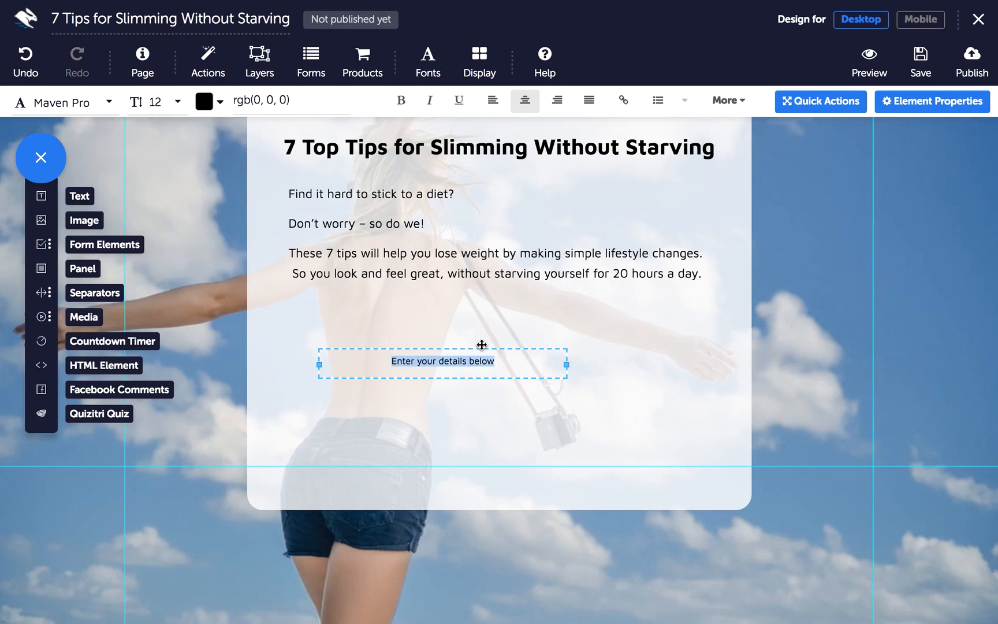
Add the trailing colon and move the line up just beneath the intro paragraph
click(517, 361)
text(:)
key(Return)
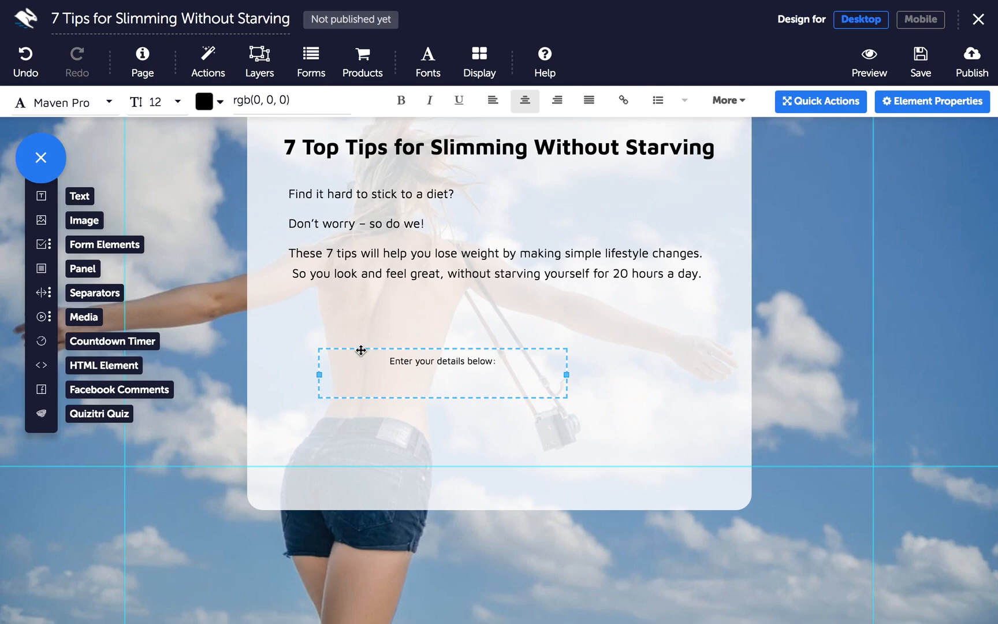
mouse_move(361, 350)
mouse_down()
mouse_move(390, 316)
mouse_move(379, 277)
mouse_move(400, 302)
mouse_move(419, 297)
mouse_up()
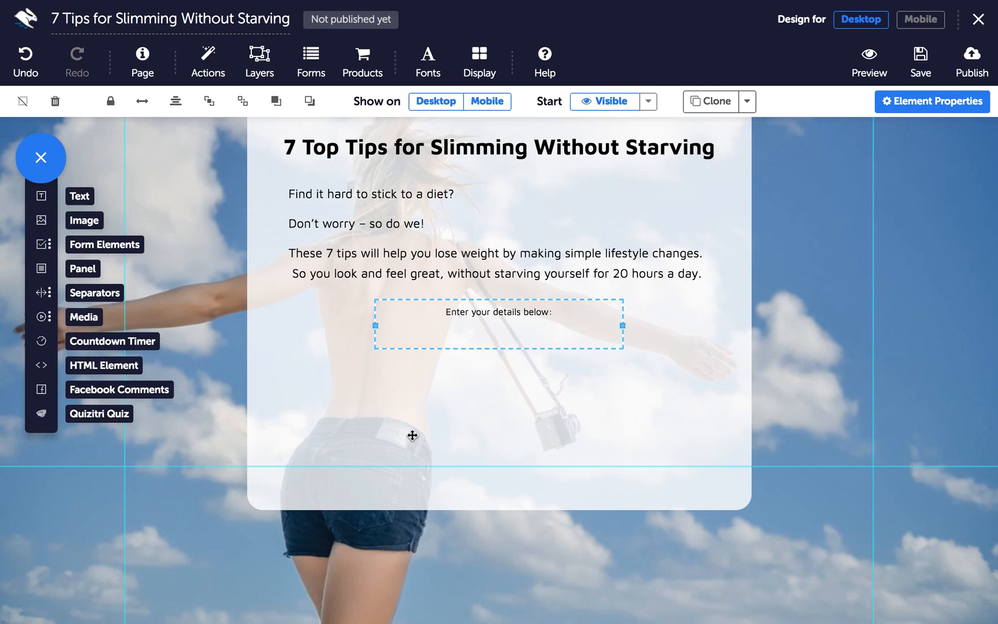
mouse_move(437, 299)
mouse_down()
mouse_move(438, 340)
mouse_move(437, 302)
mouse_up()
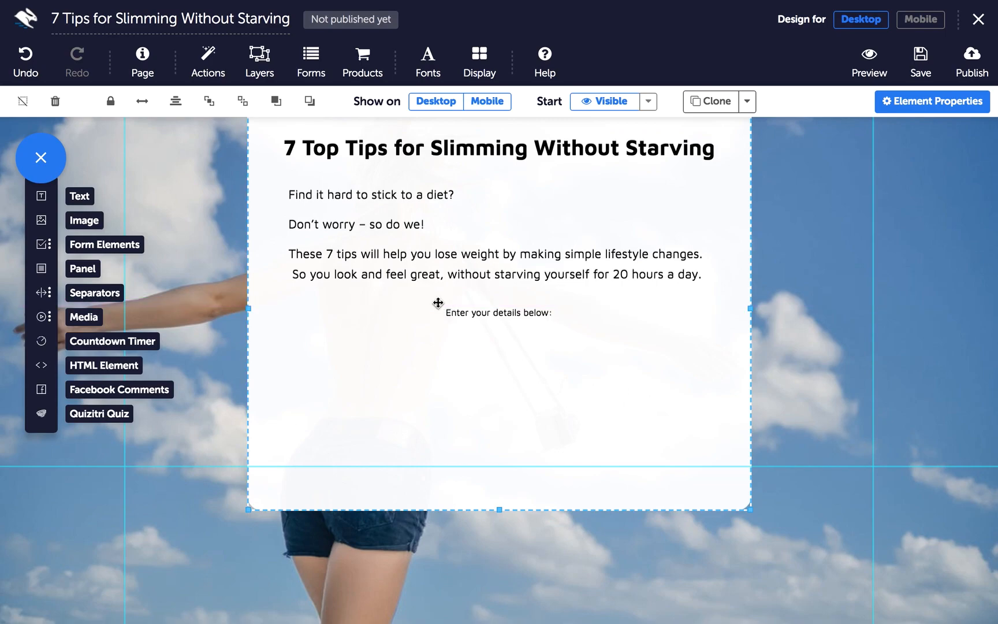
Copy the prompt line into a bottom 'We hate spam! Your details are safe with us.' notice, plus a spare duplicate
key(ctrl+z)
drag(438, 303, 437, 350)
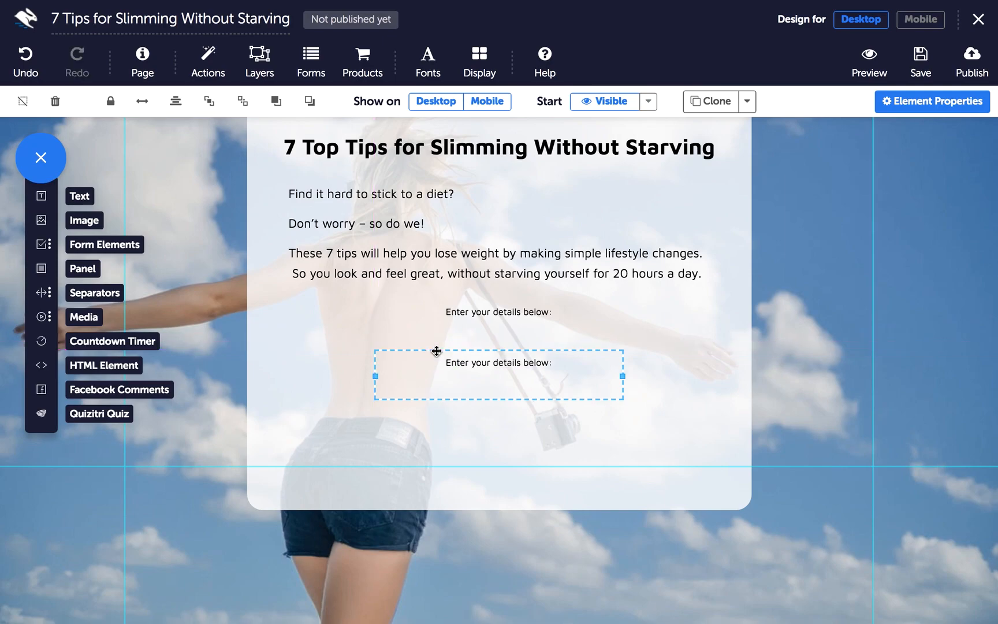
double_click(580, 362)
text(W)
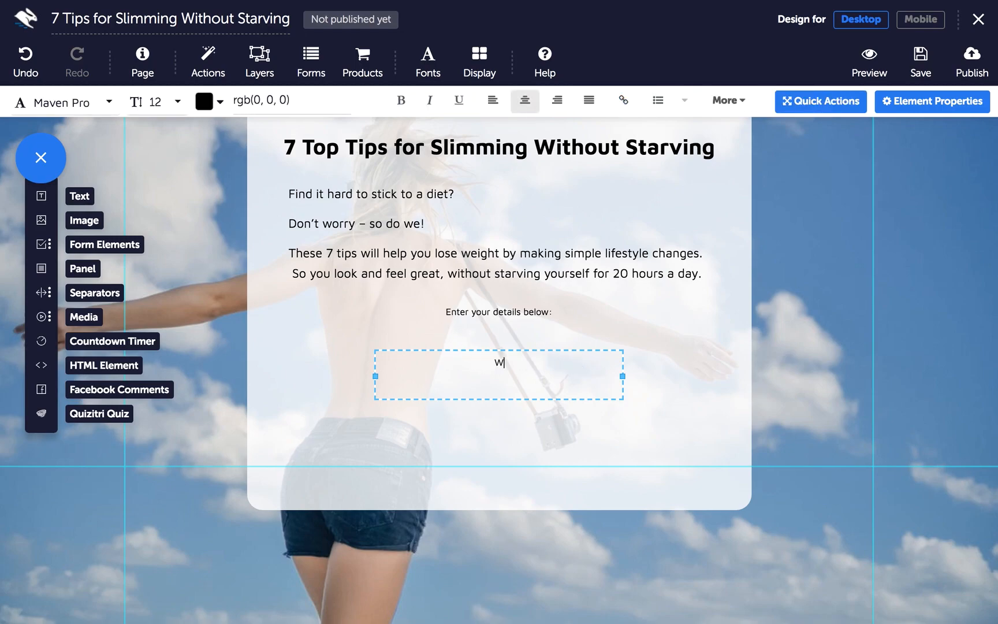
text(e hate spam! Your details are safe with us.)
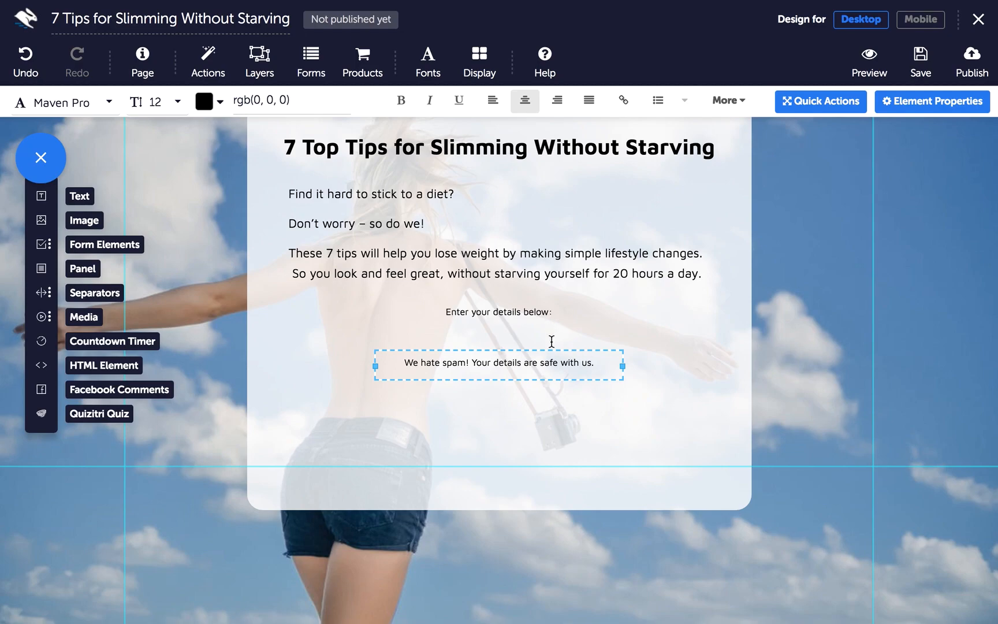
drag(522, 351, 527, 489)
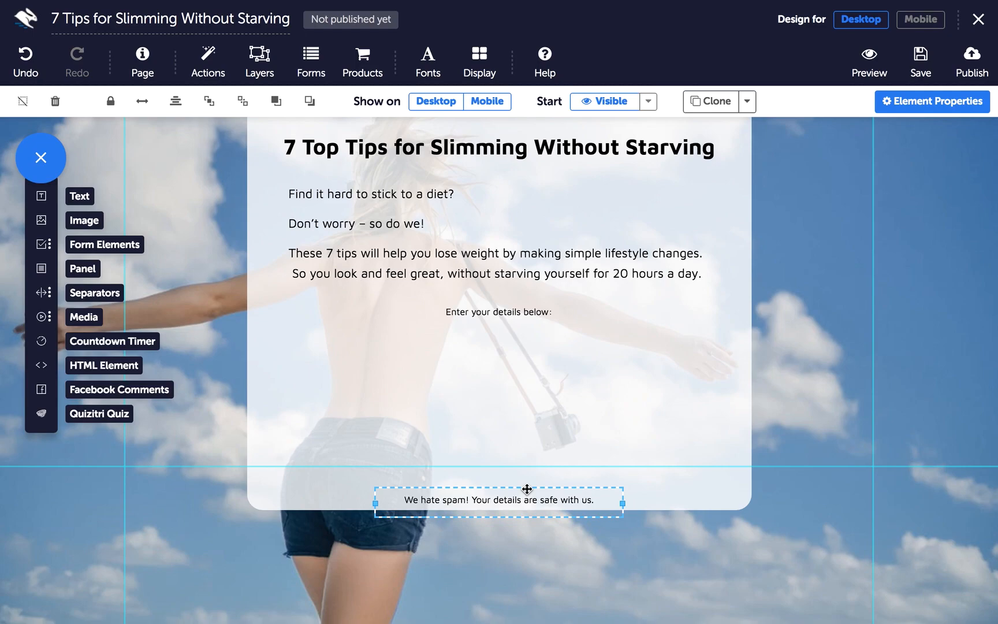
drag(526, 488, 529, 400)
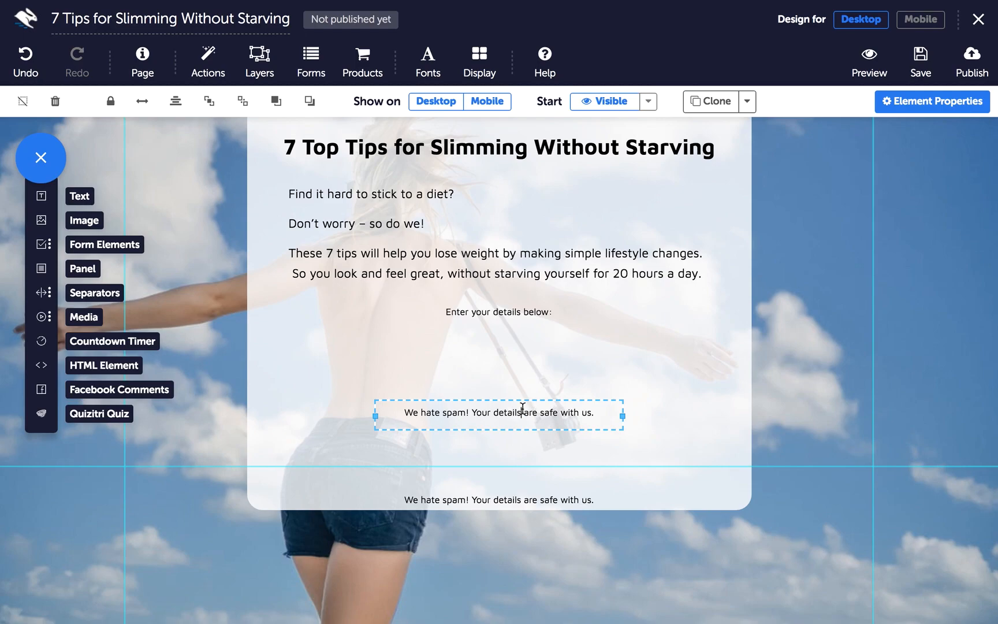
Rewrite the spare copy as white 'Privacy Policy' text and drag it into the yellow footer
double_click(521, 413)
text(Privacy Policy)
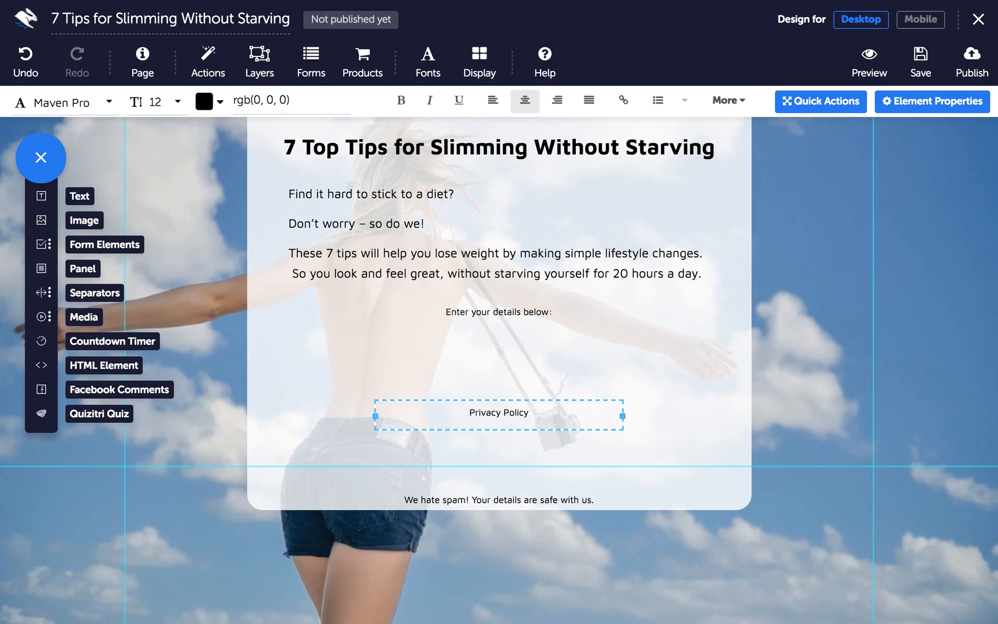
key(super+a)
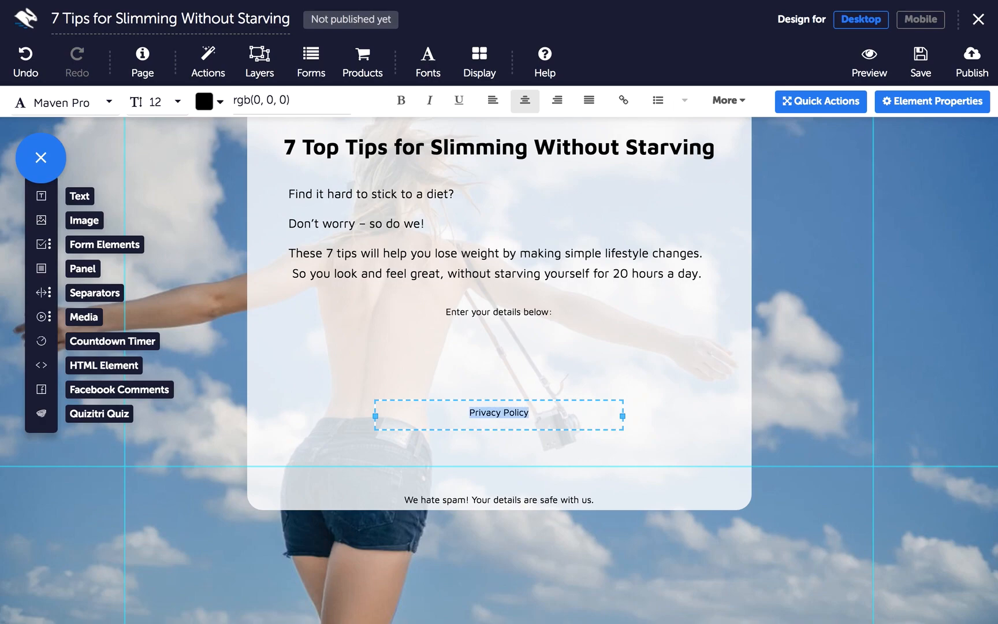
click(203, 103)
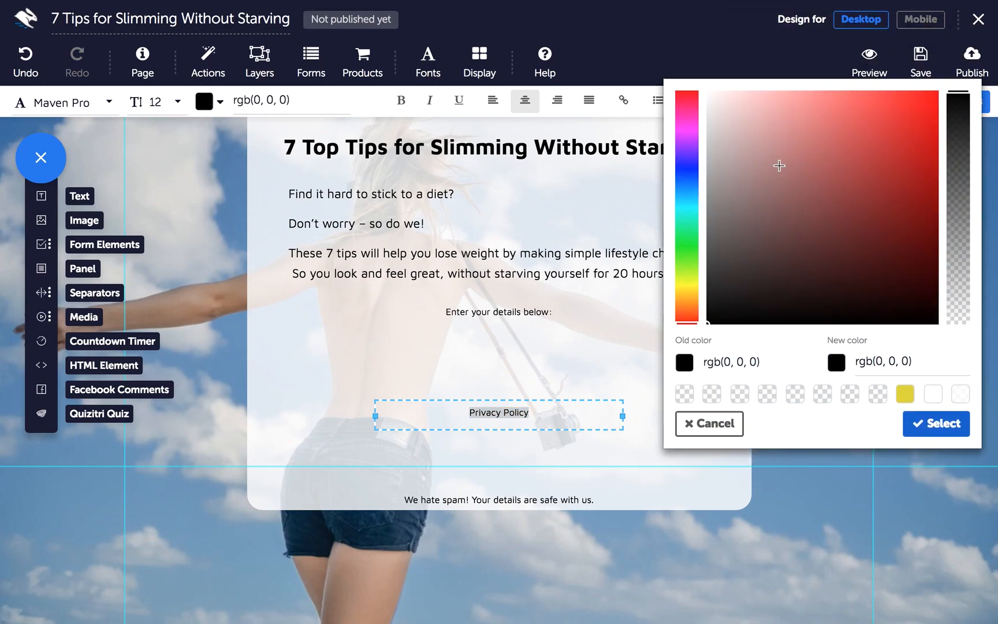
click(934, 395)
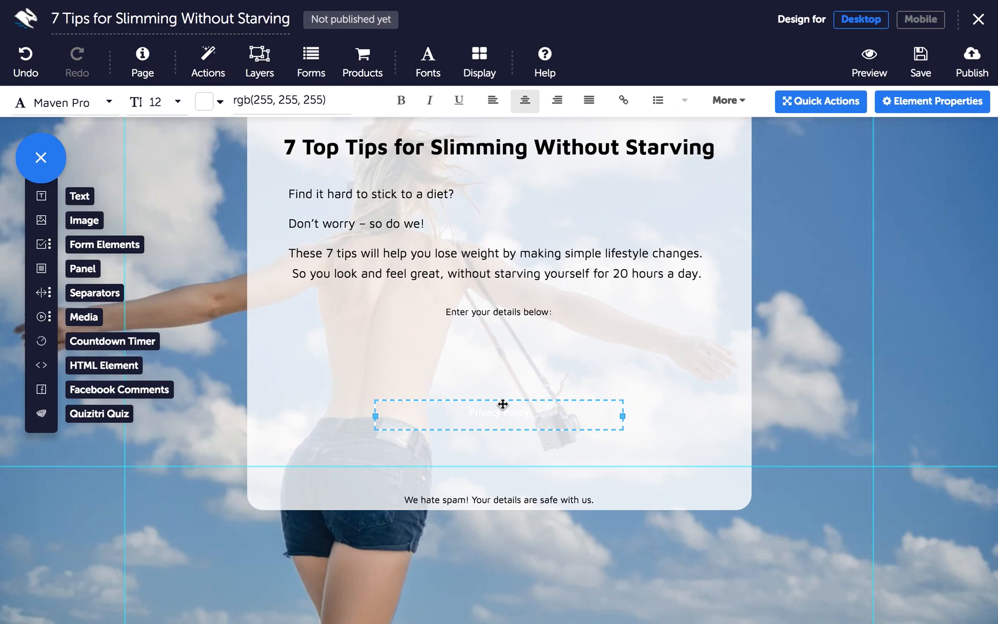
click(501, 500)
drag(500, 500, 499, 553)
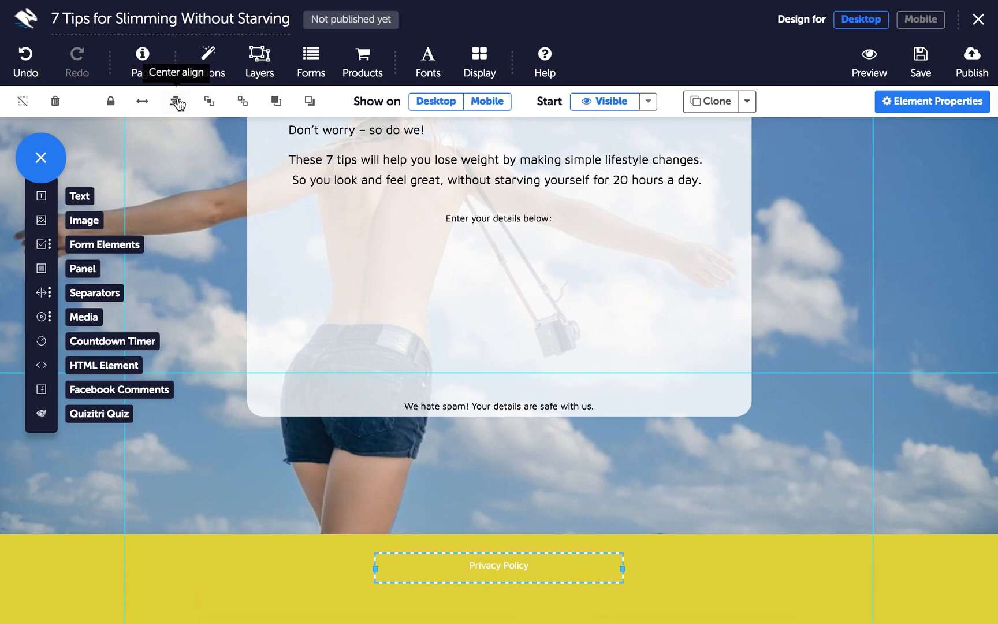
scroll(397, 339, up, 1)
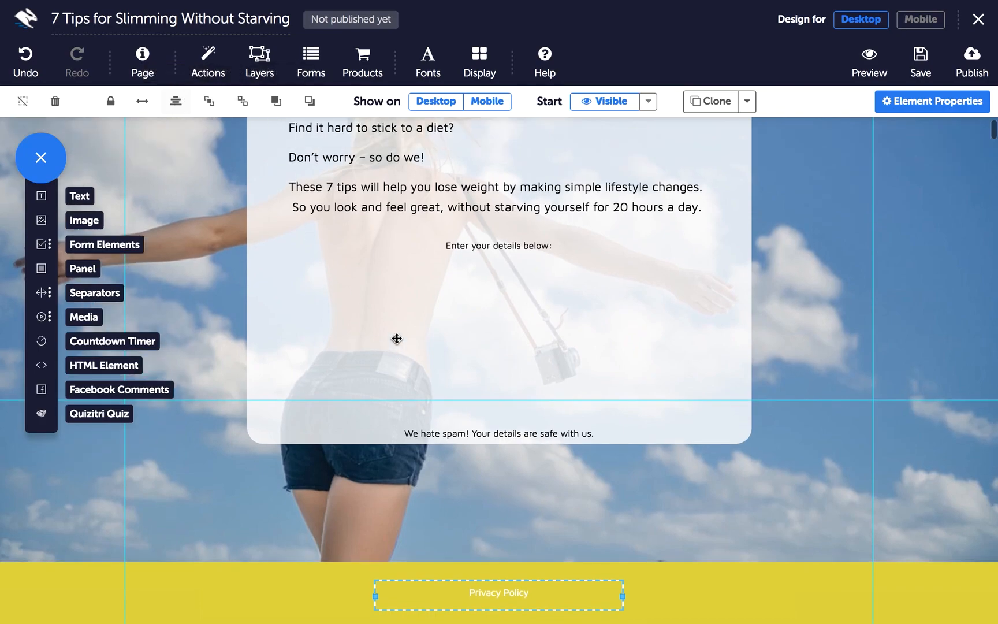
Add a slim Text Input email field beneath 'Enter your details below:' and show its input properties
click(42, 251)
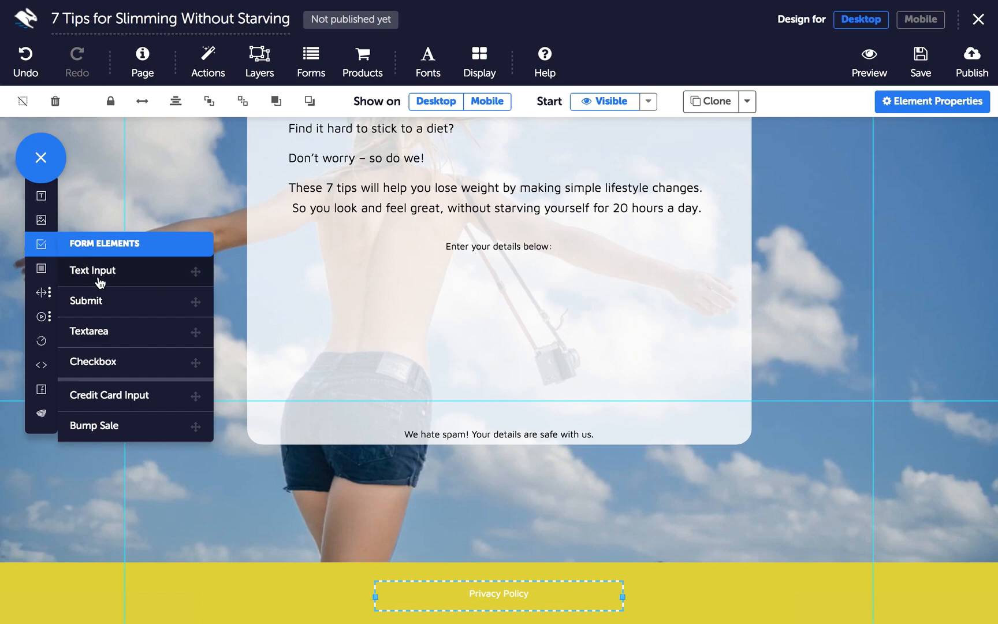
drag(100, 282, 460, 288)
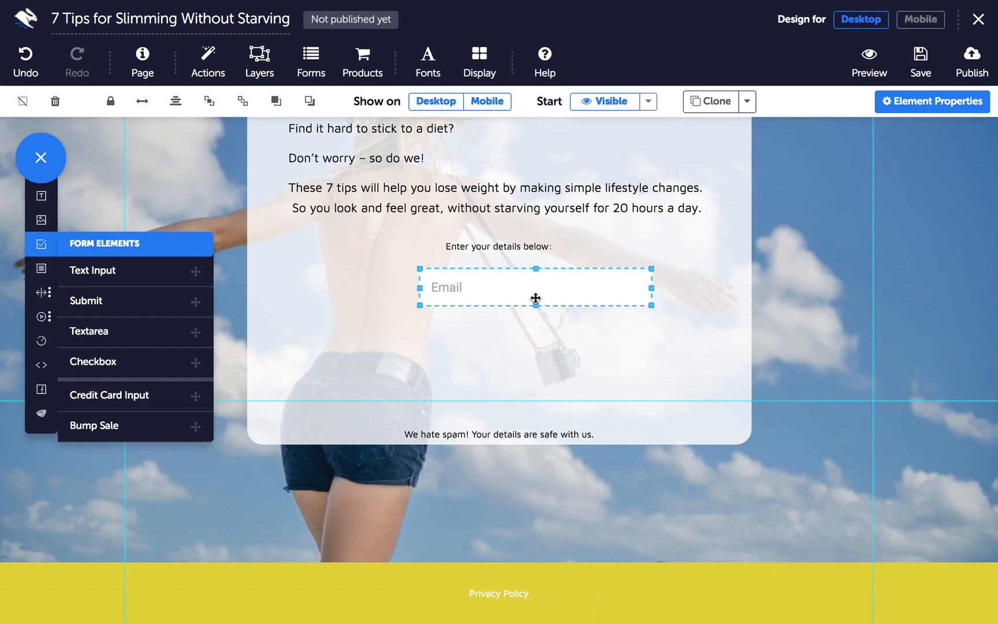
drag(535, 303, 449, 281)
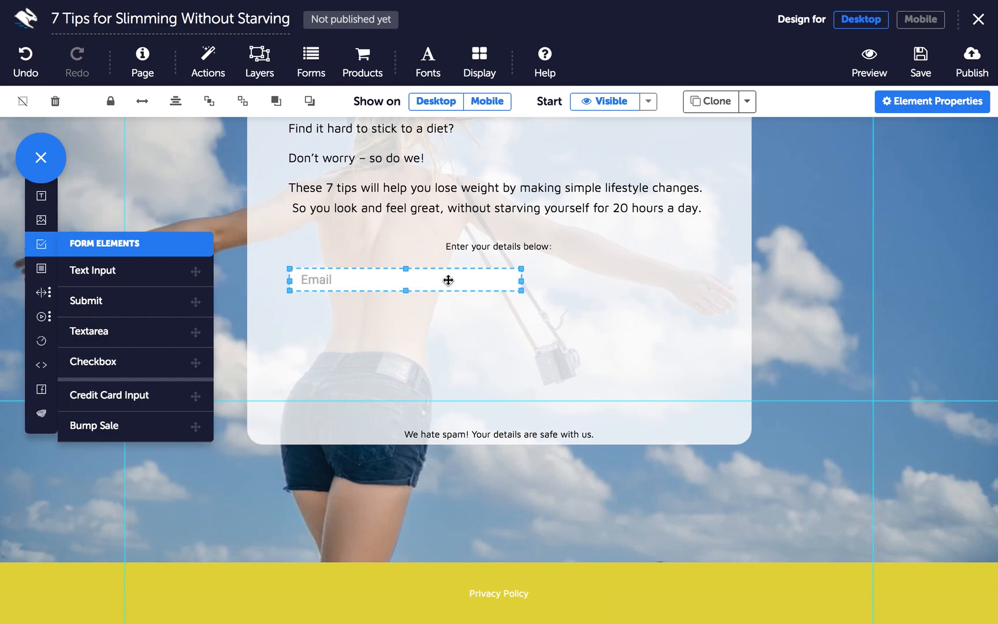
click(899, 108)
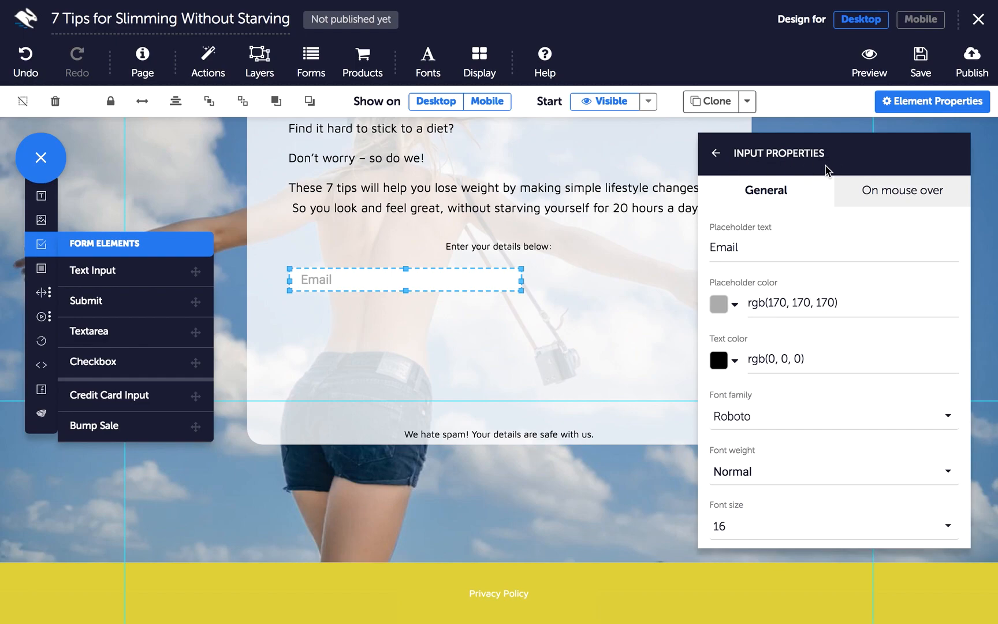
Change the email placeholder to 'Enter your best email' and style it Maven Pro, size 14
double_click(769, 255)
text(Ente)
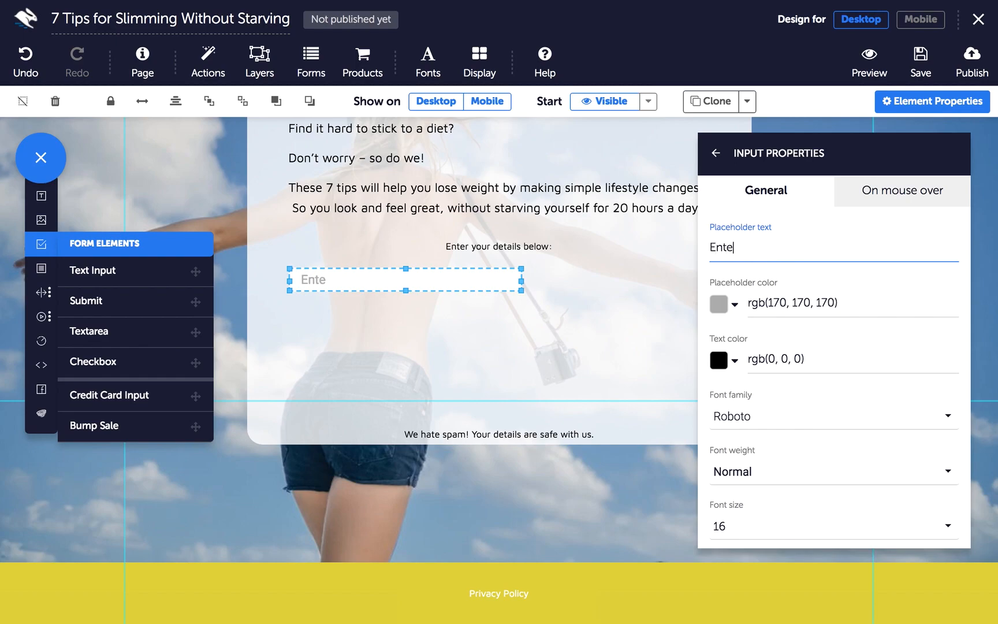
text(r your best email)
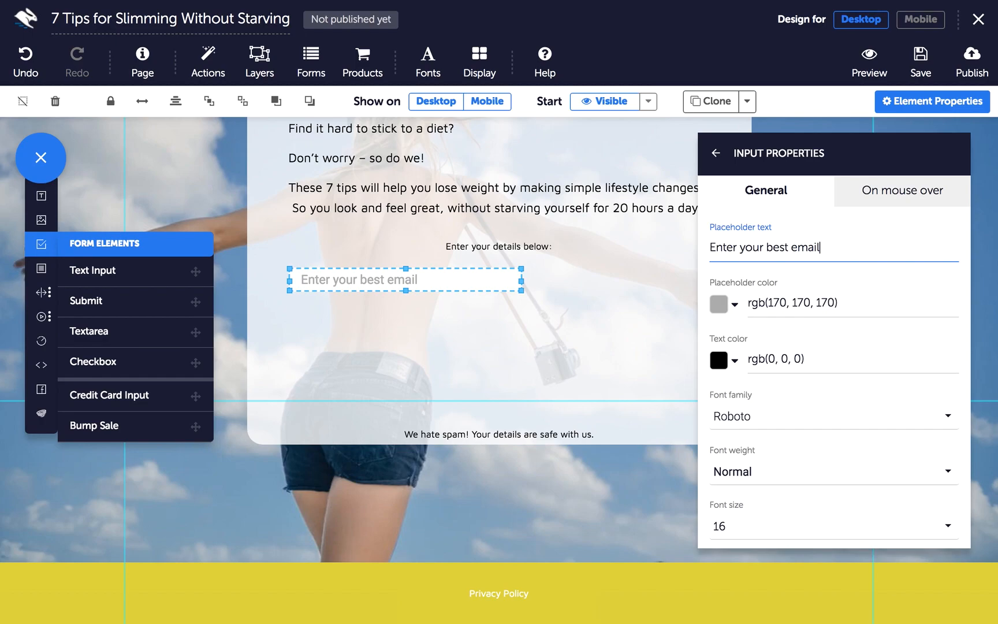
click(739, 413)
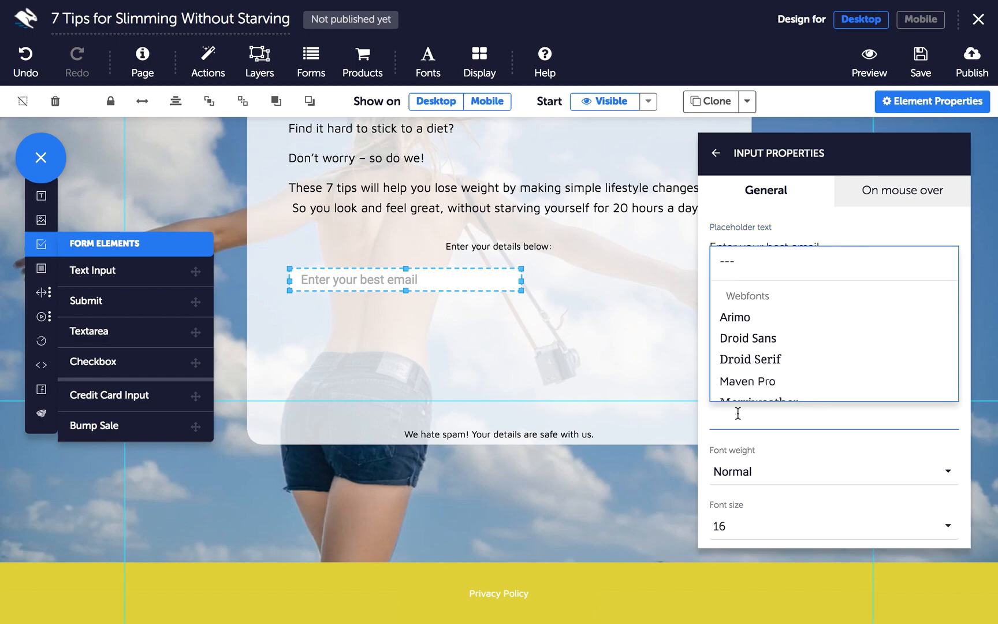
click(754, 382)
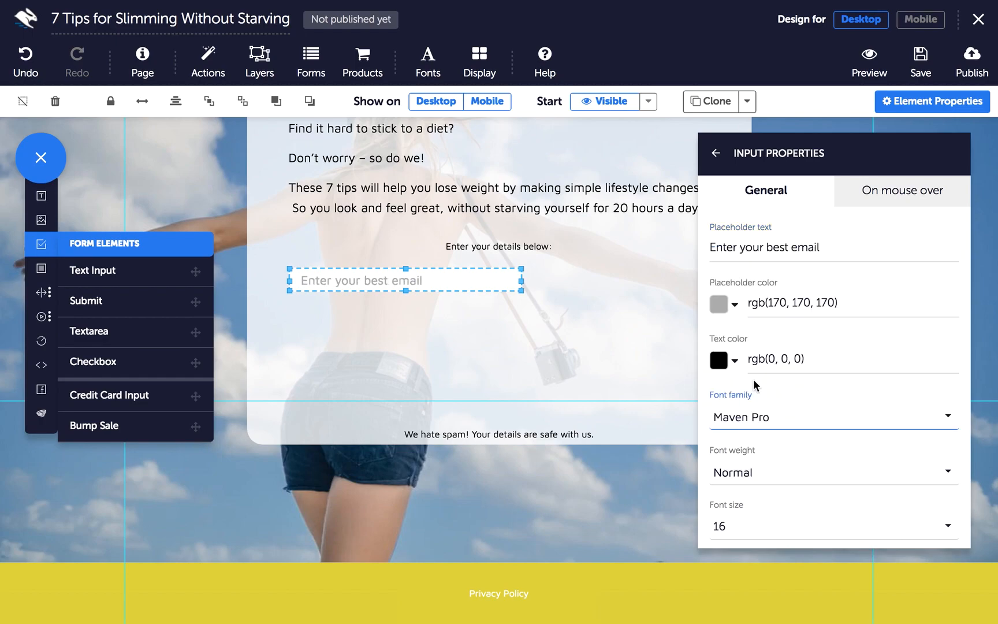
click(734, 527)
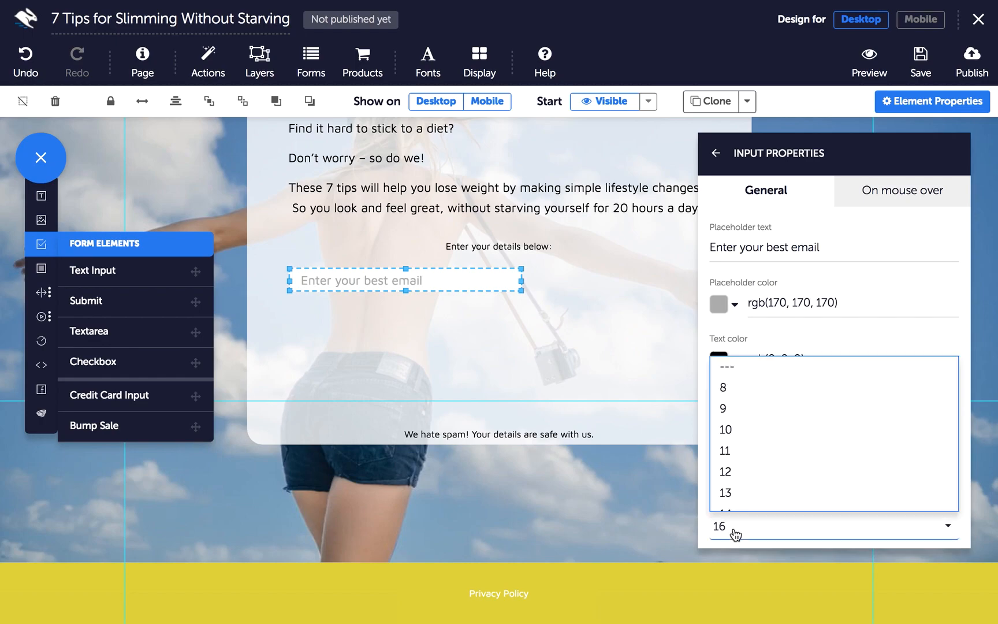
scroll(747, 466, down, 2)
click(748, 466)
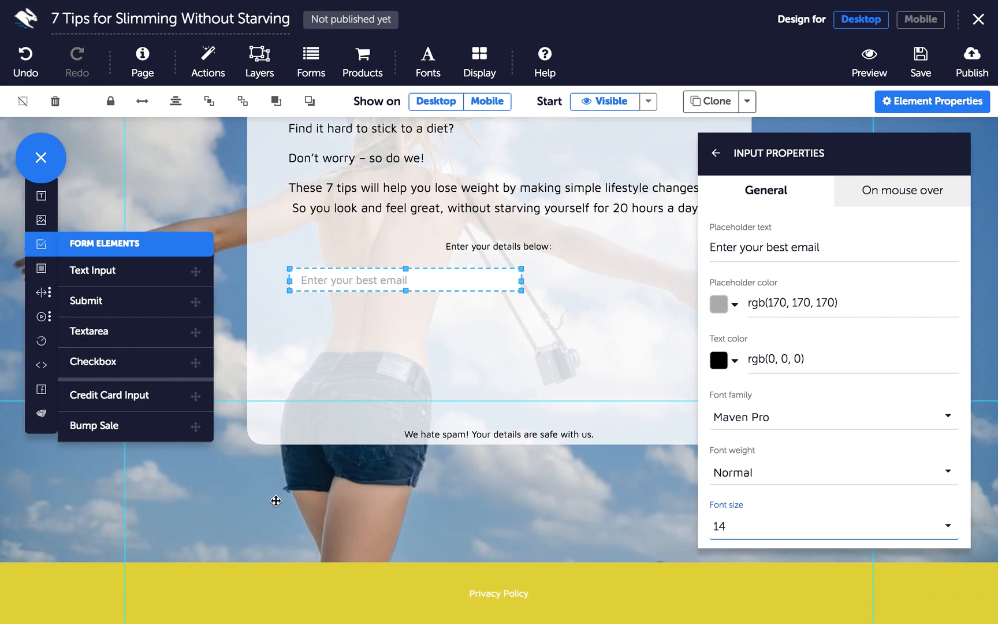
click(42, 245)
Place a Submit button beside the email field and relabel it 'Download Now'
drag(92, 306, 580, 313)
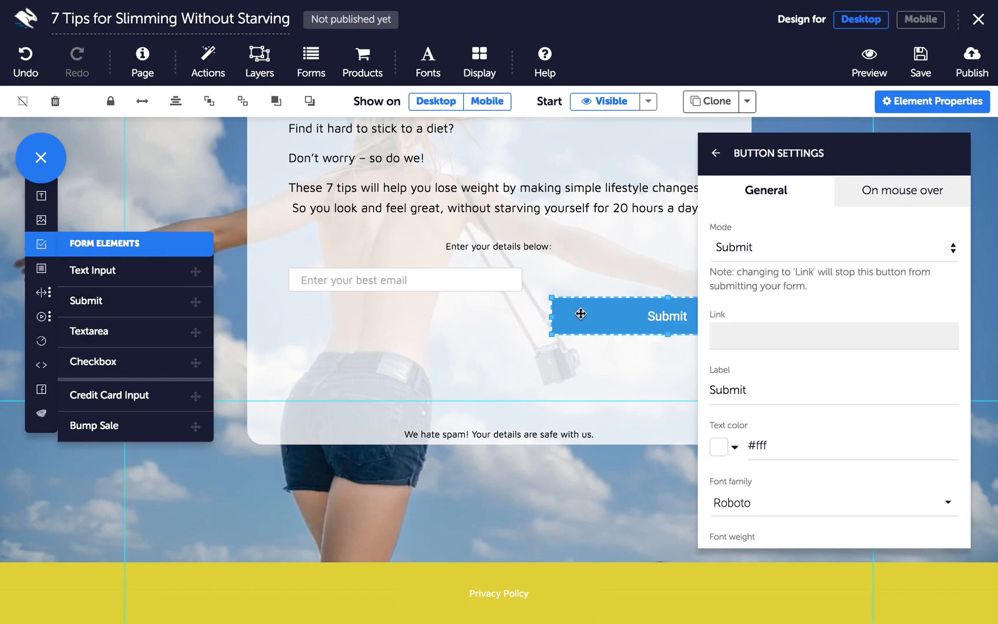
click(590, 314)
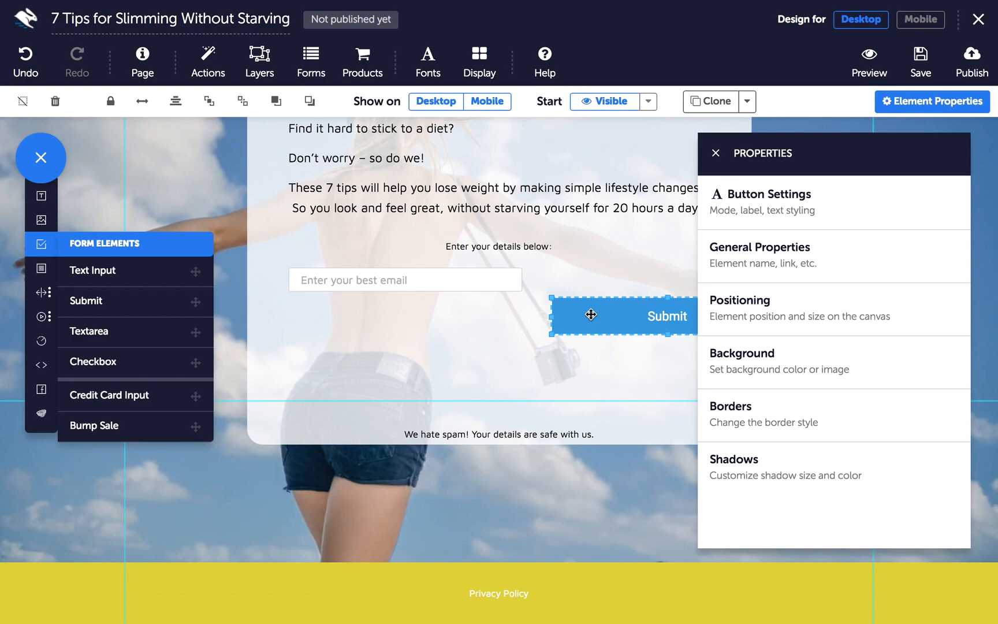
click(796, 210)
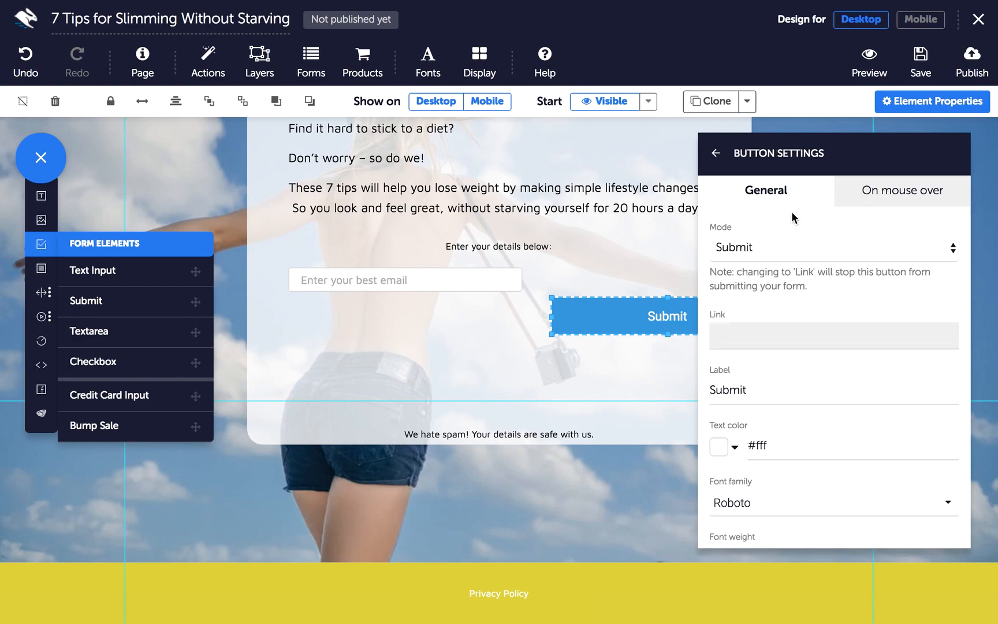
double_click(732, 391)
text(Download Now)
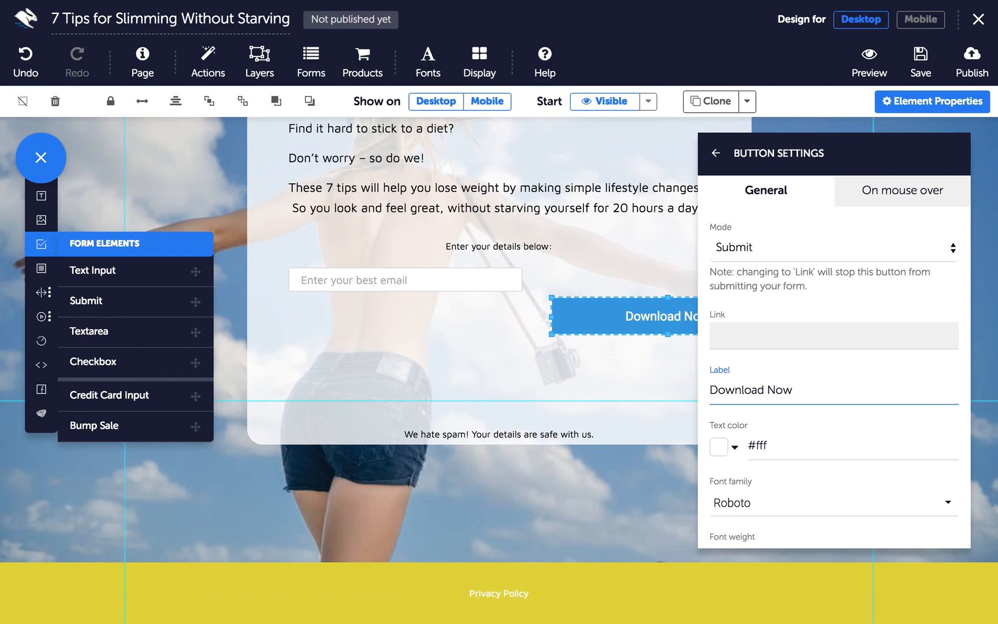
Make the button text bold Maven Pro and align the button level with the email field
click(726, 510)
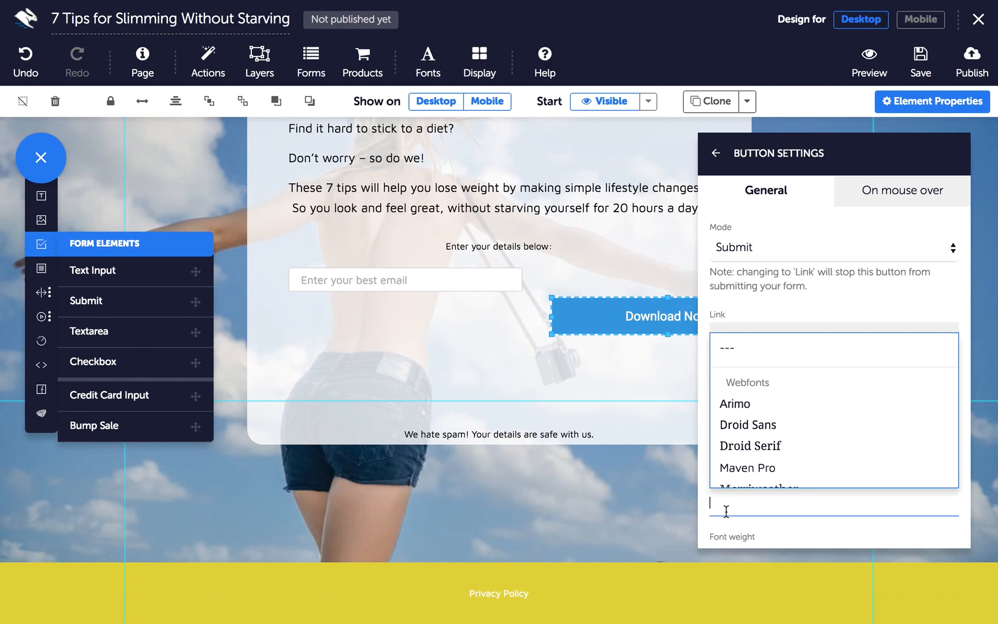
click(738, 468)
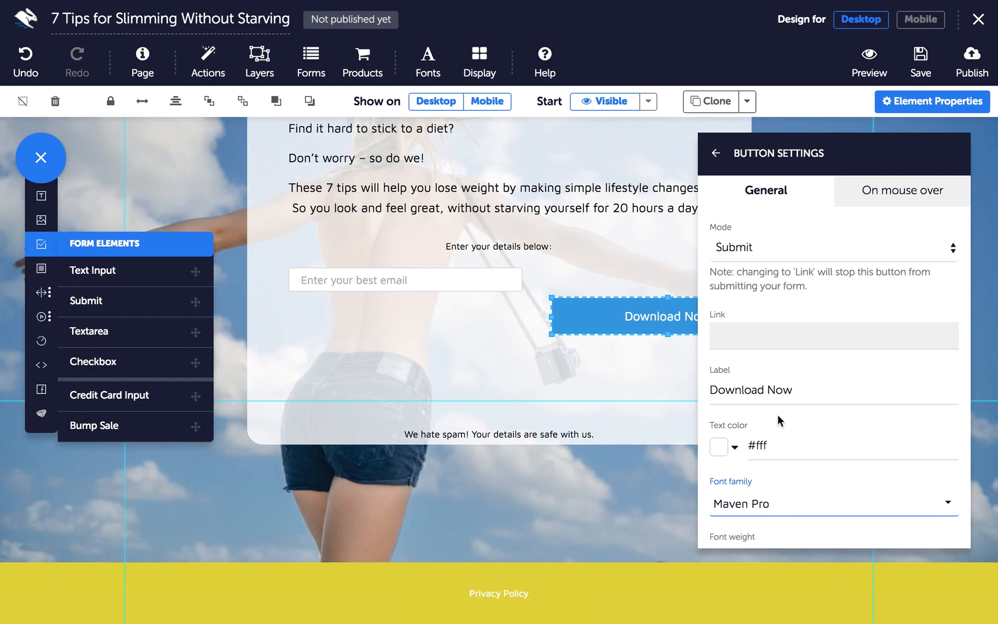
scroll(777, 414, down, 3)
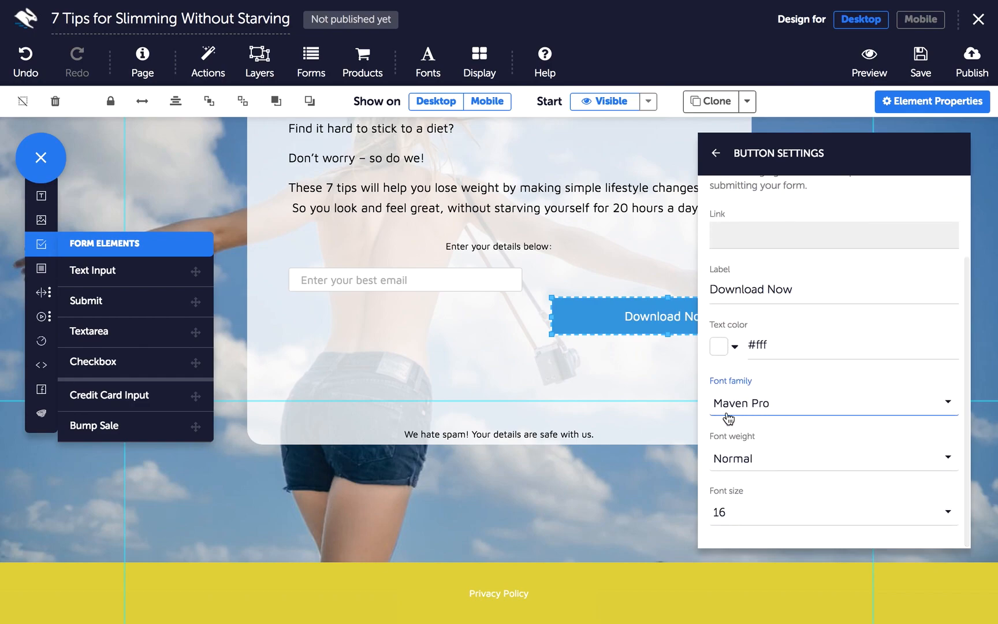
click(737, 462)
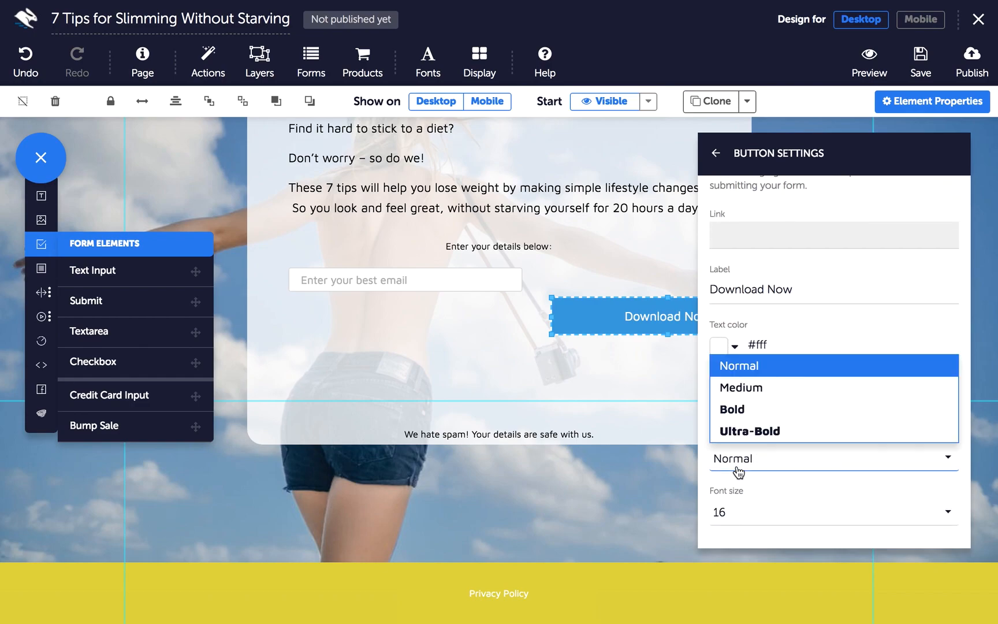
click(740, 414)
drag(630, 316, 646, 294)
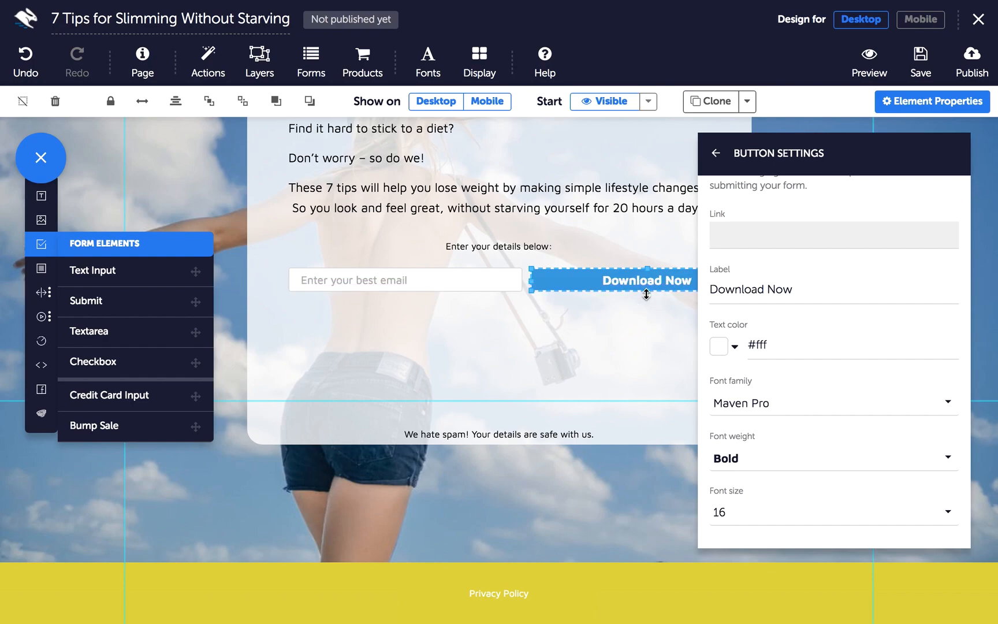
Set the Download Now button background to orange, rgb(233, 119, 75)
click(716, 154)
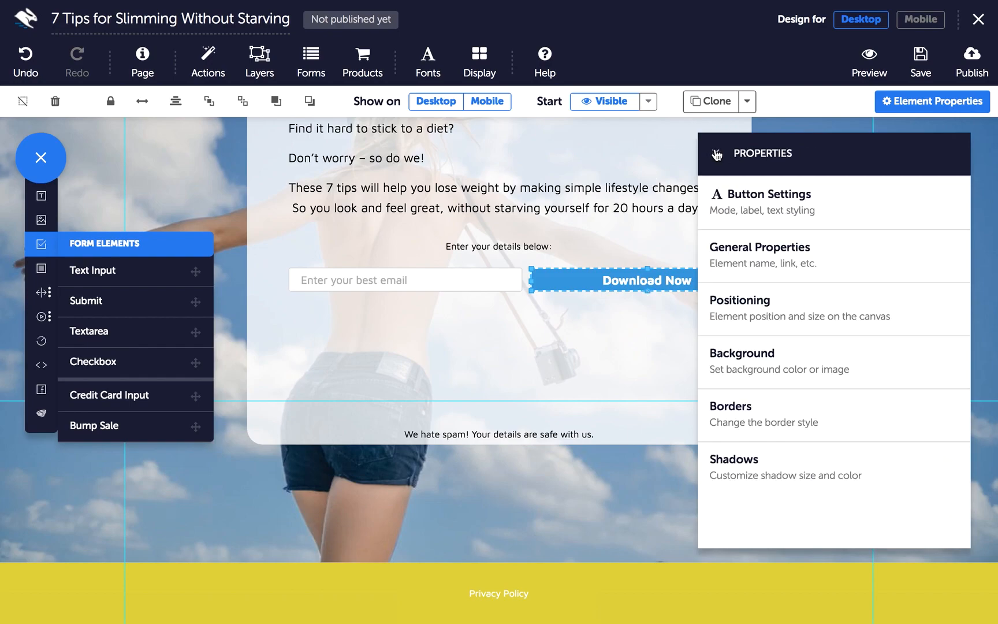
click(866, 383)
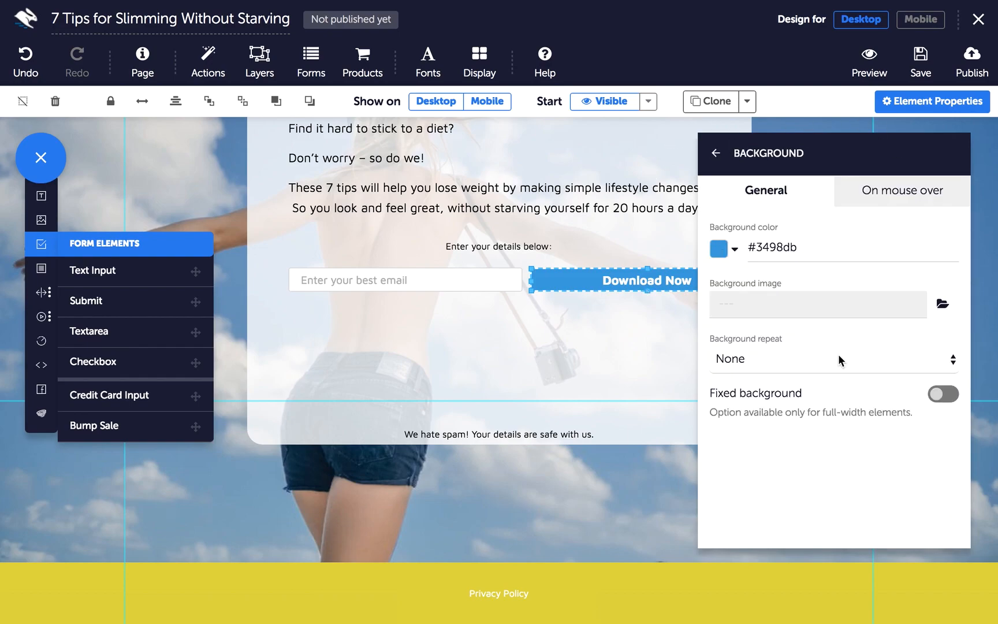
click(723, 247)
mouse_move(820, 196)
mouse_down()
mouse_move(729, 149)
mouse_move(822, 145)
mouse_move(821, 131)
mouse_move(849, 111)
mouse_move(937, 102)
mouse_move(864, 110)
mouse_up()
click(681, 315)
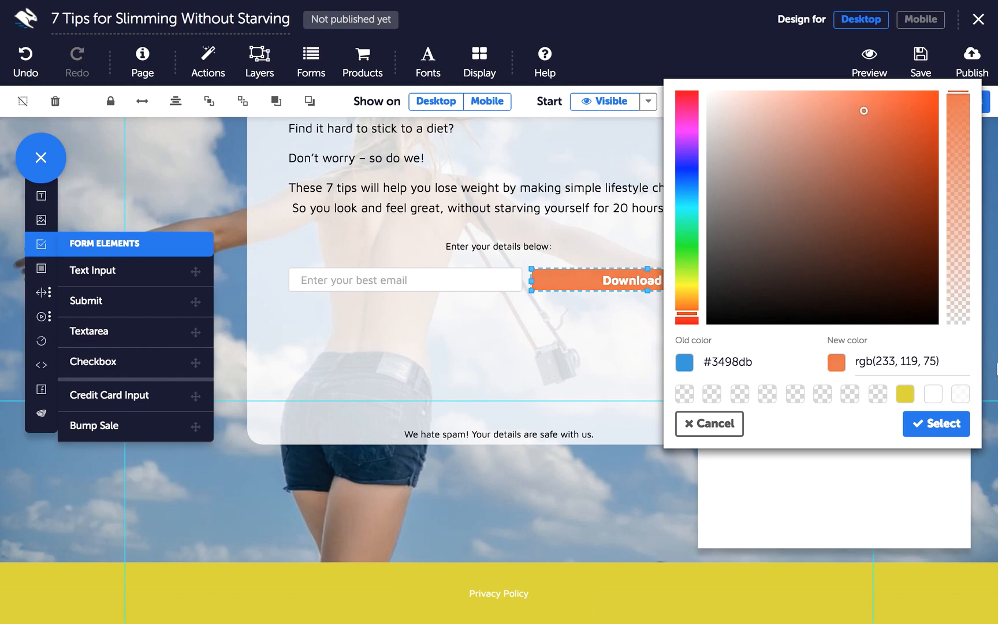
click(922, 425)
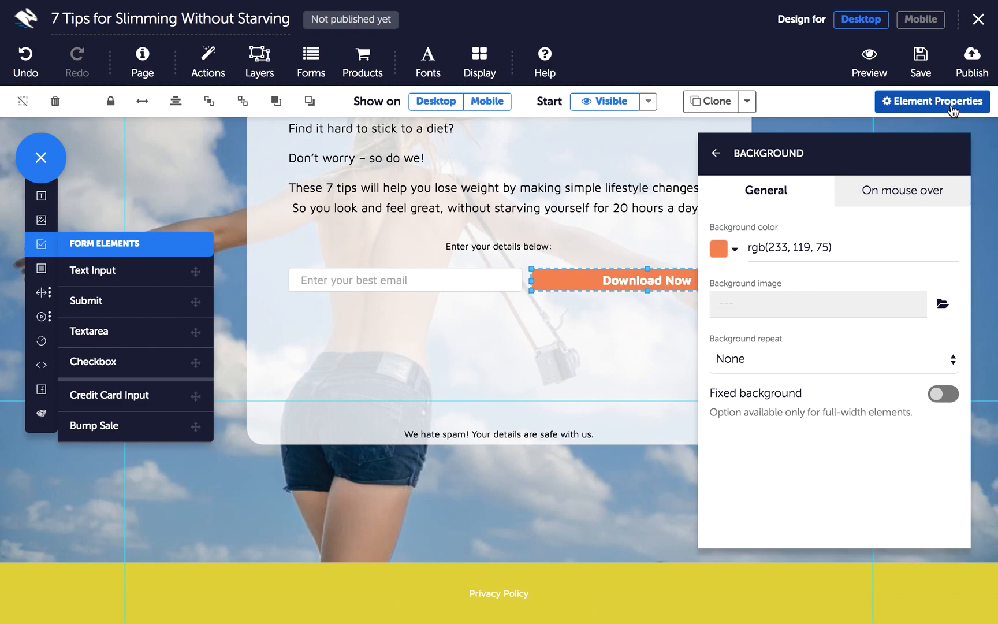
click(932, 101)
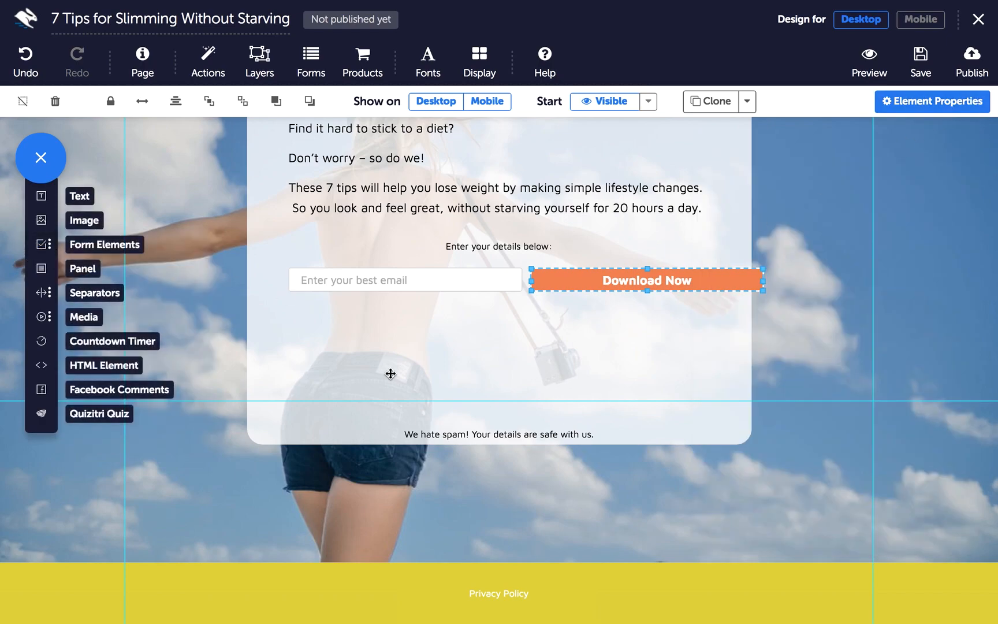
Narrow the Download Now button and shift the content panel to the page's right side
scroll(390, 373, up, 5)
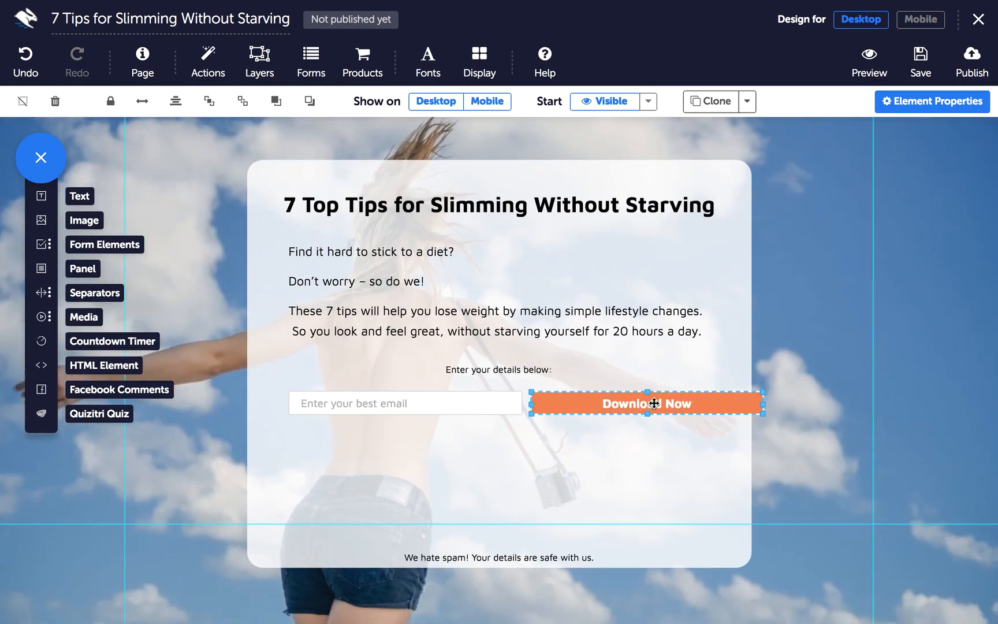
drag(763, 403, 707, 404)
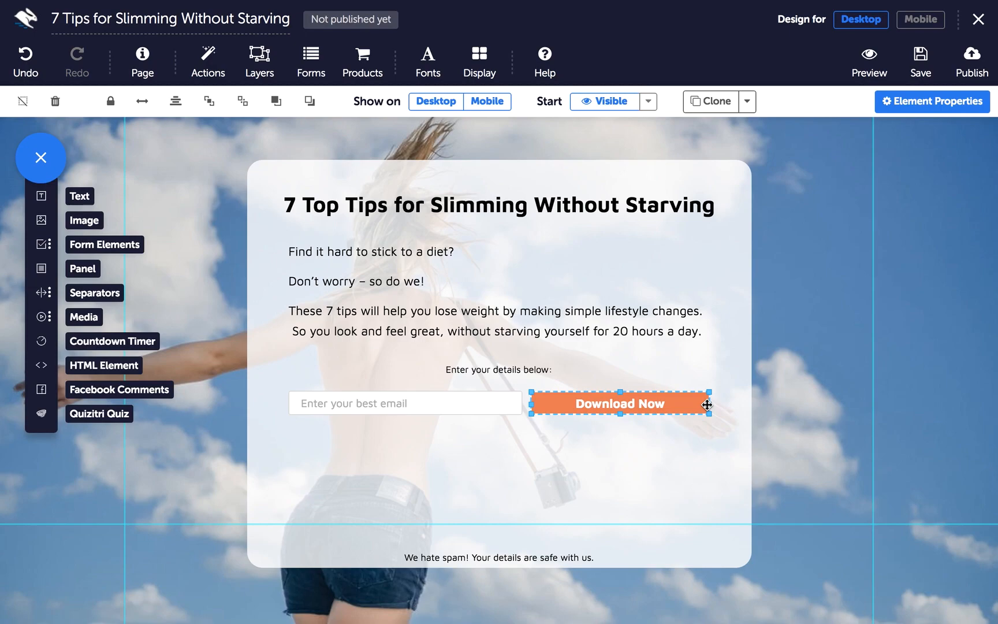
click(540, 472)
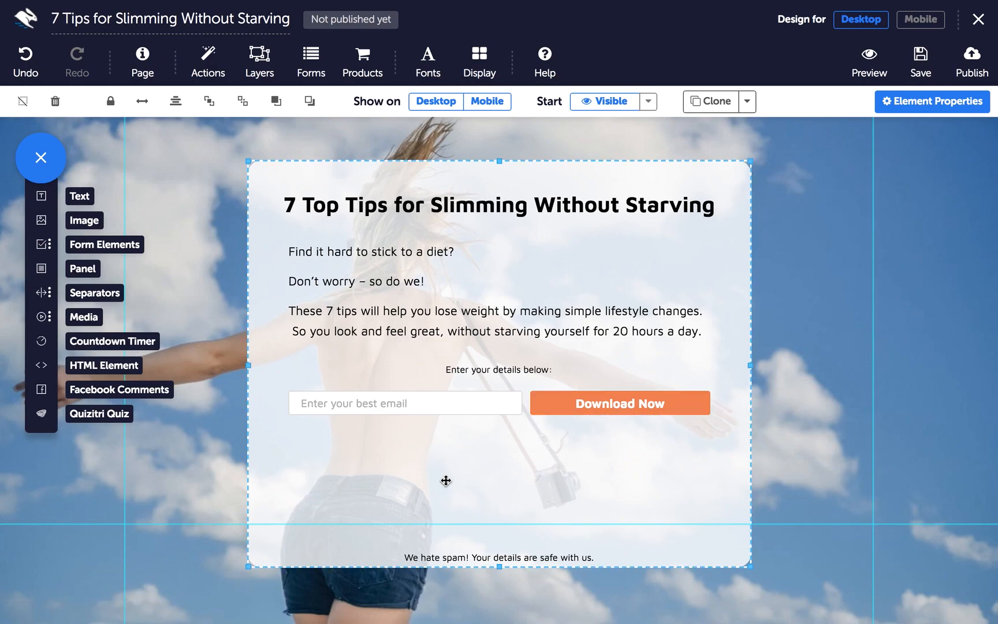
drag(432, 465, 600, 459)
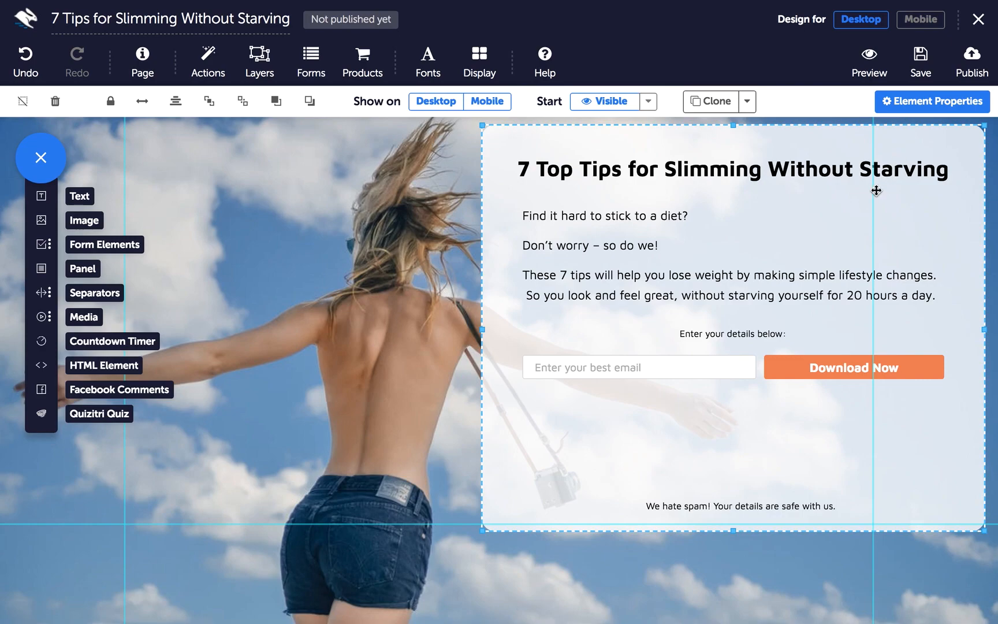
Switch to the Mobile design view and scroll through the stacked mobile page
click(919, 26)
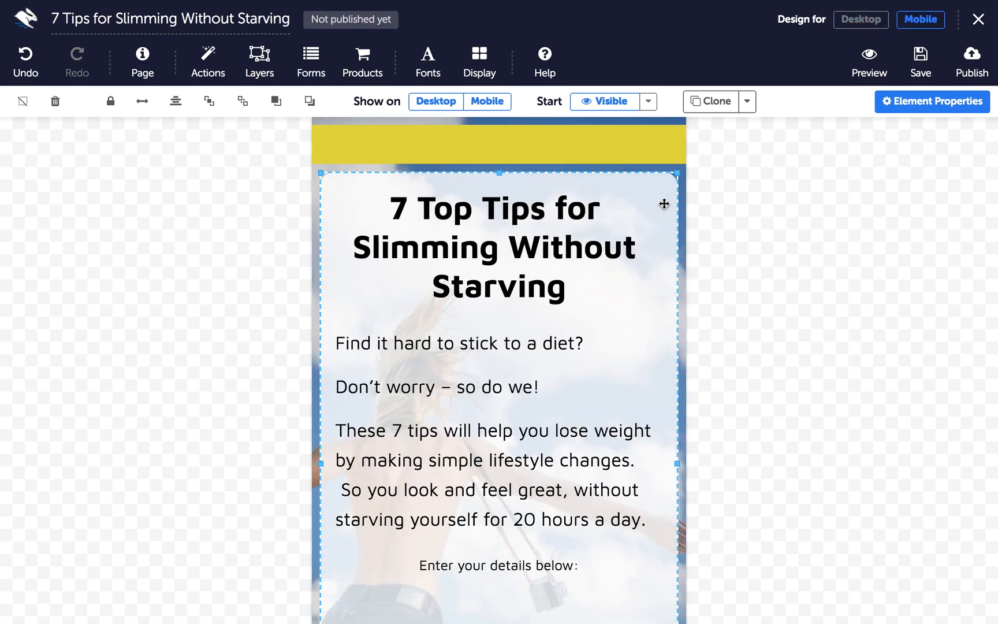
scroll(572, 309, down, 5)
scroll(573, 308, up, 5)
scroll(486, 414, down, 2)
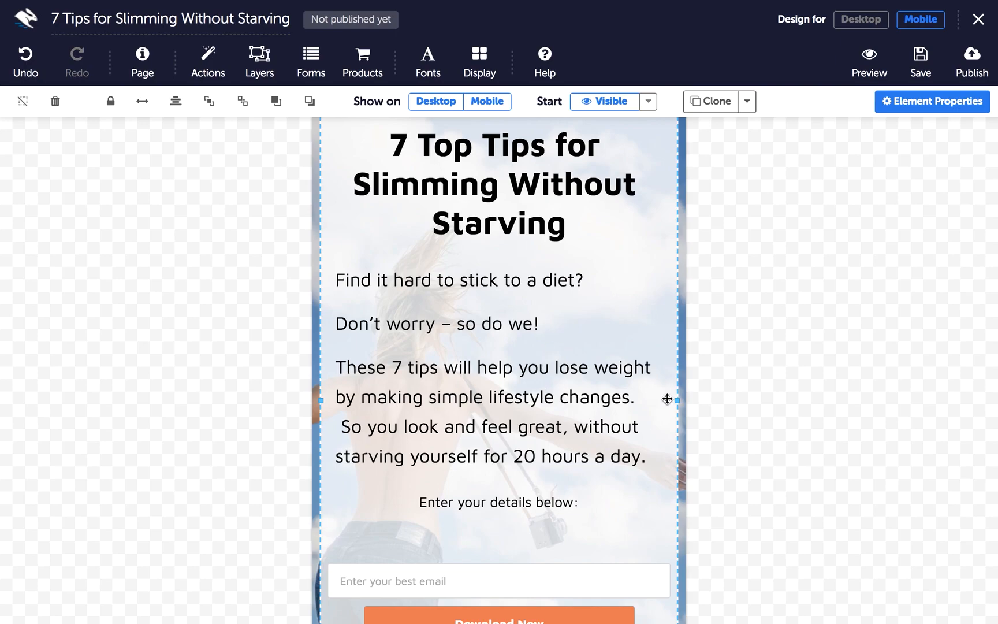
scroll(618, 346, up, 1)
scroll(617, 357, down, 2)
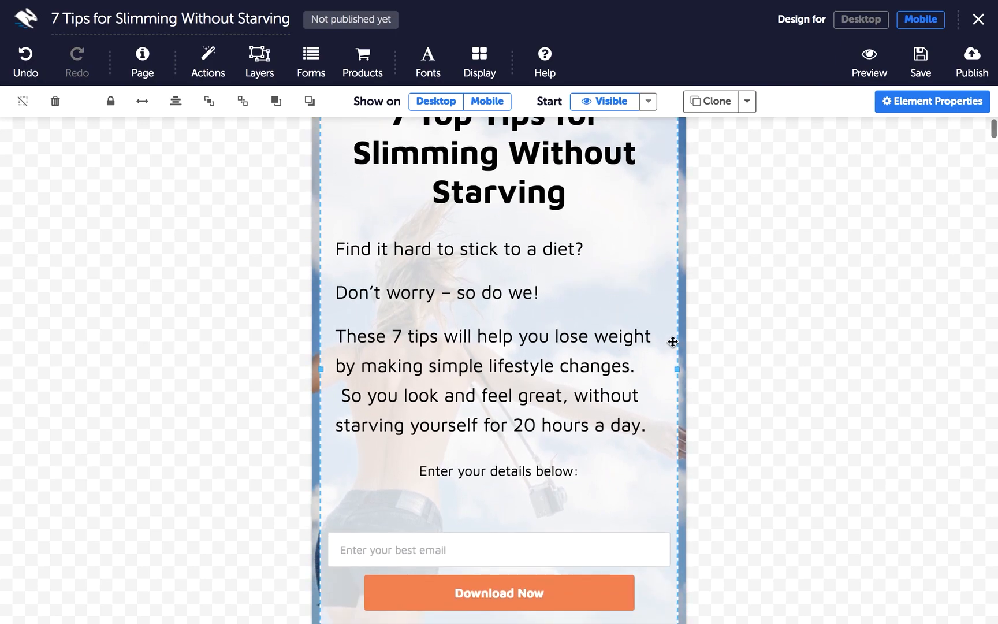
Narrow the mobile content column, paragraph, email field and Download Now button
drag(677, 372, 633, 370)
click(485, 320)
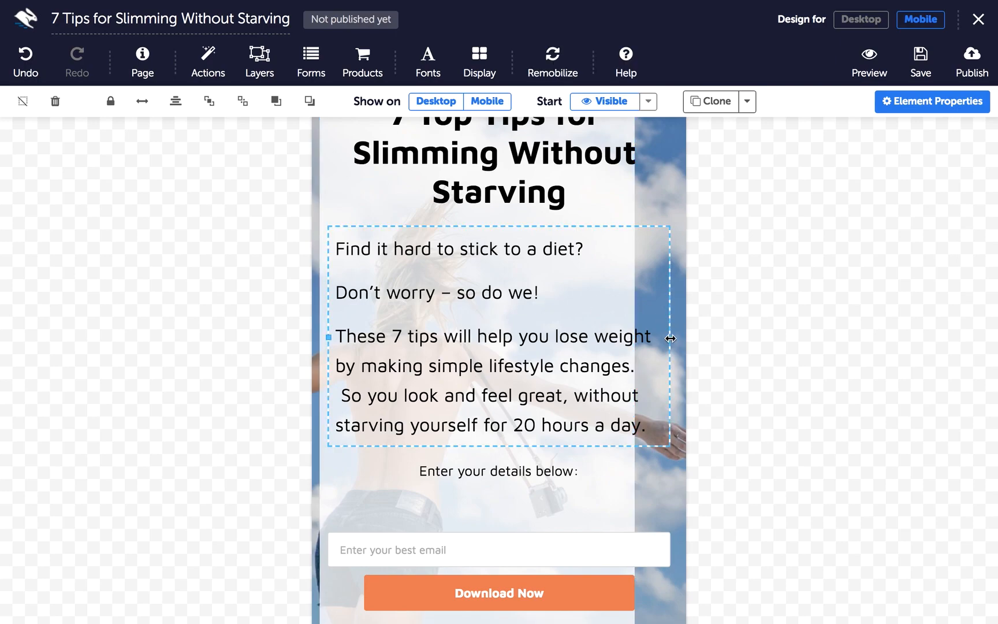
drag(668, 337, 609, 339)
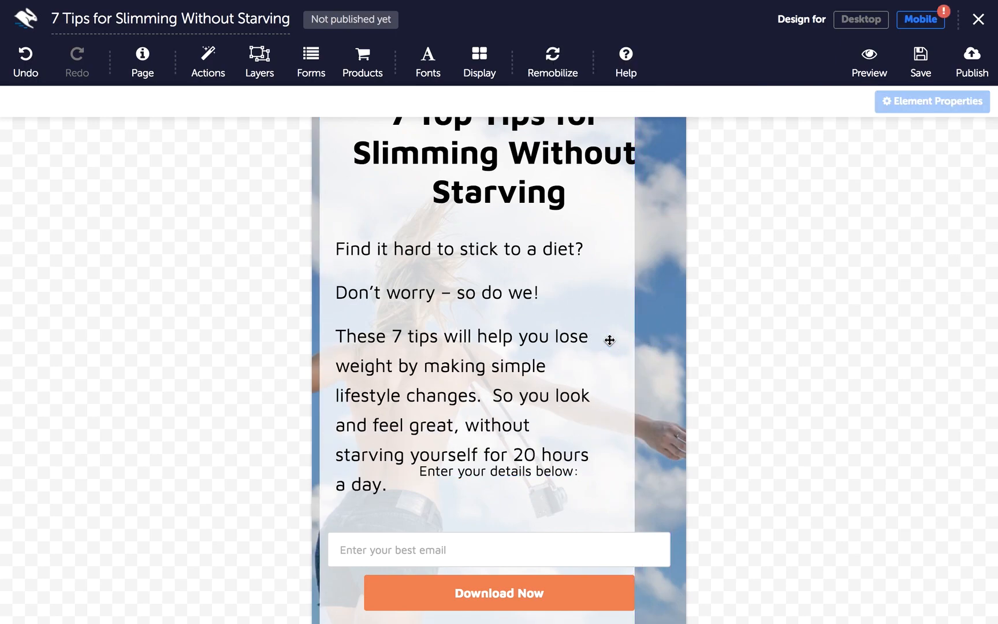
click(617, 546)
drag(670, 552, 583, 549)
click(599, 588)
drag(634, 592, 591, 591)
Centre the content container, paragraph and email field, moving 'Enter your details below' down
click(616, 449)
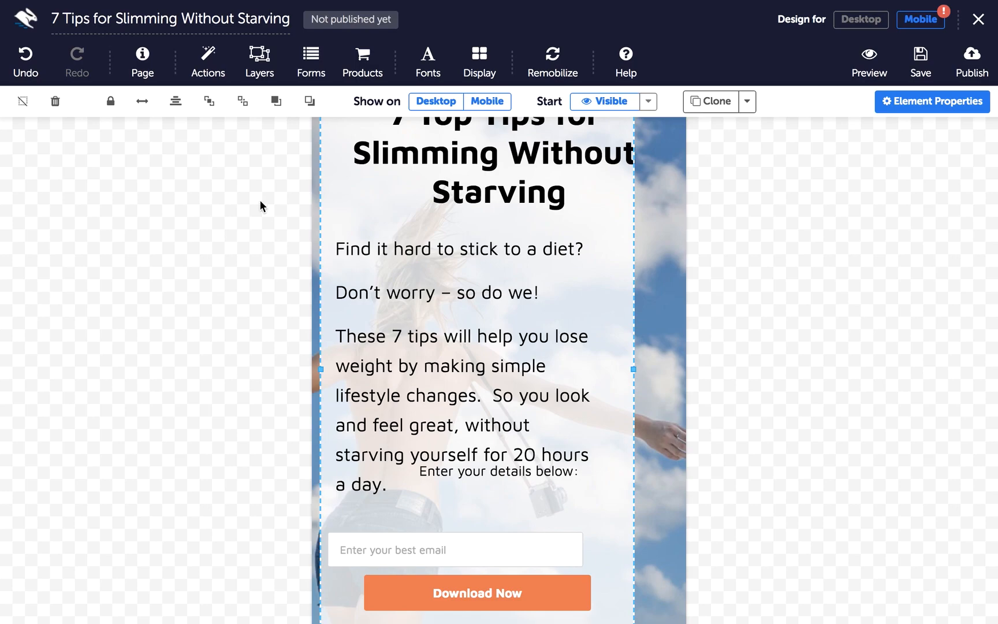
click(176, 101)
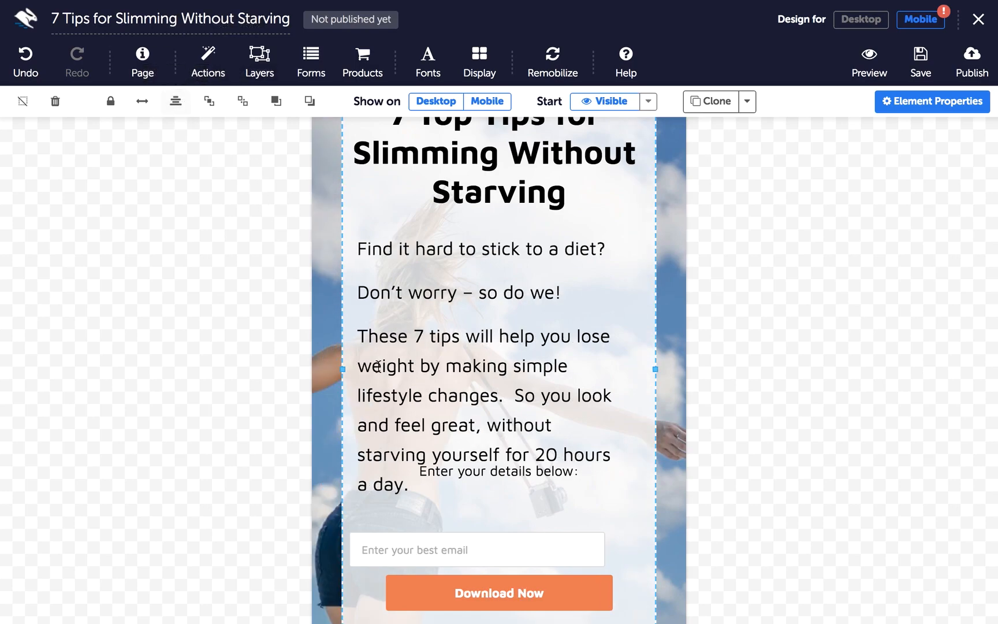
drag(445, 460, 441, 495)
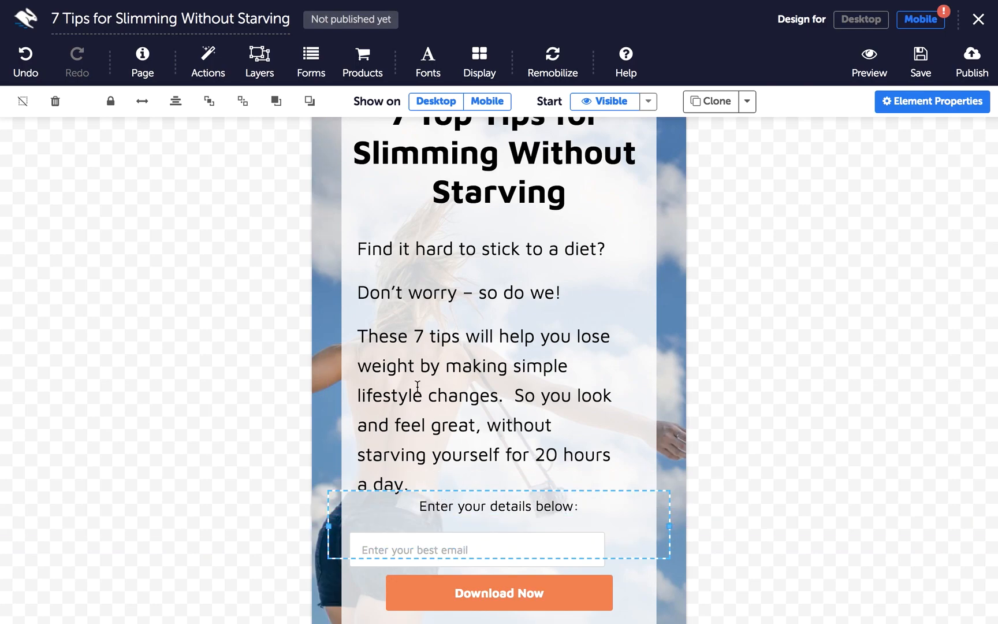
click(413, 456)
click(182, 113)
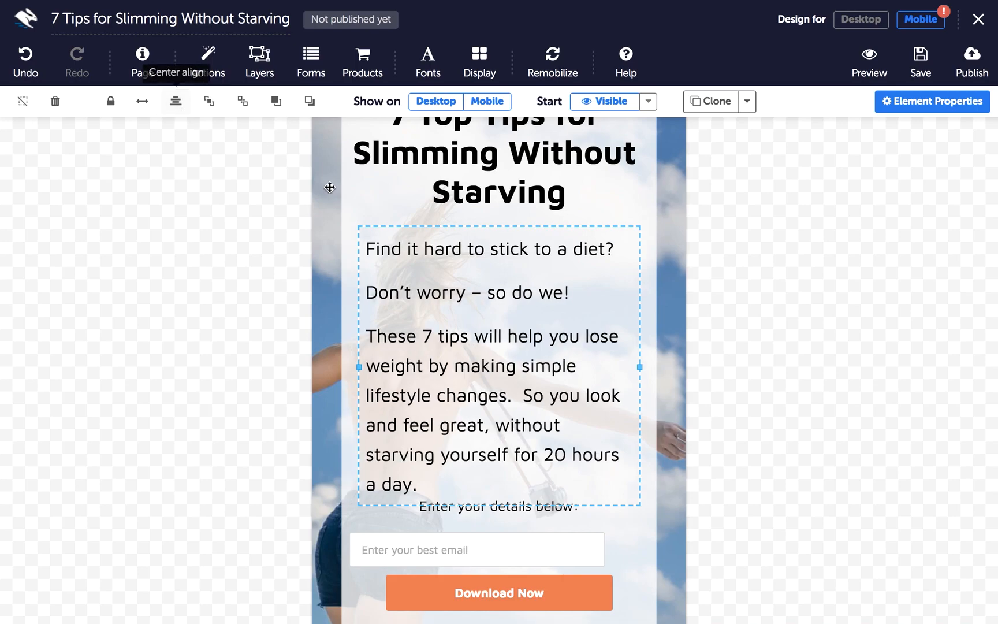
click(475, 589)
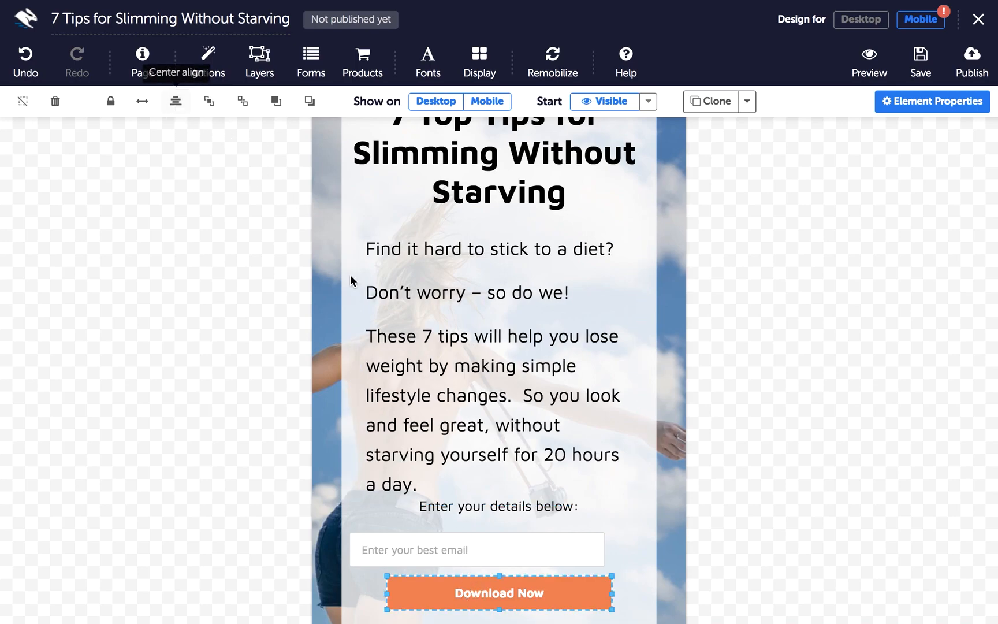
click(453, 548)
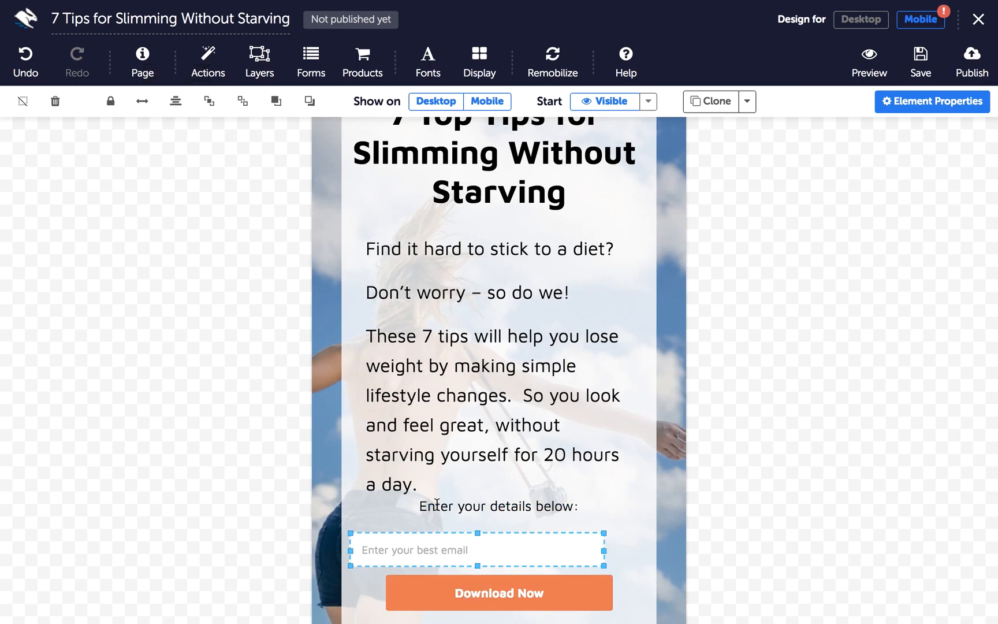
click(182, 112)
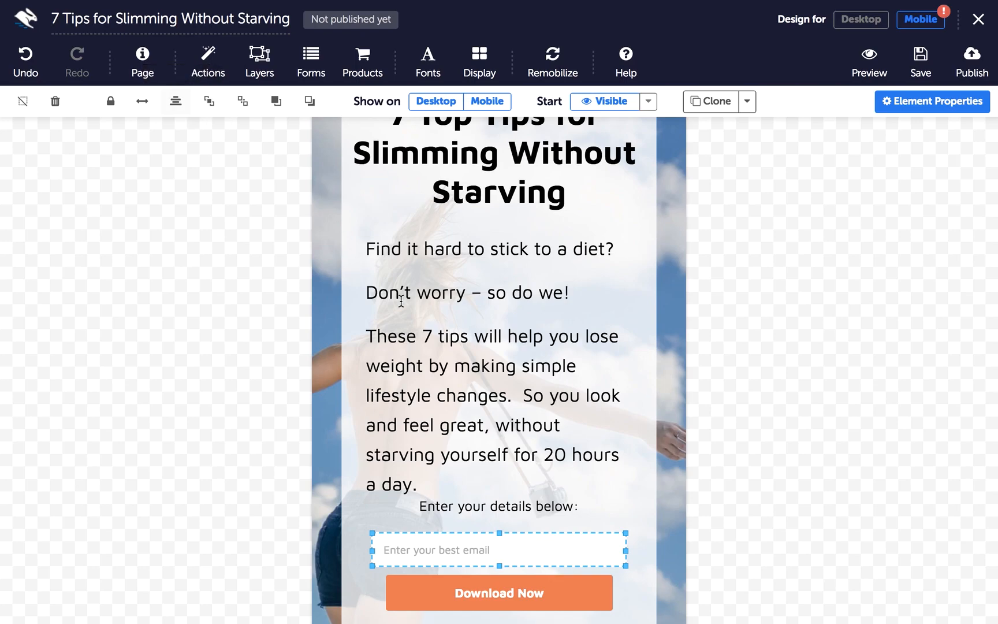
Turn on Element Outlines in the Display options to outline every page element
scroll(480, 357, down, 5)
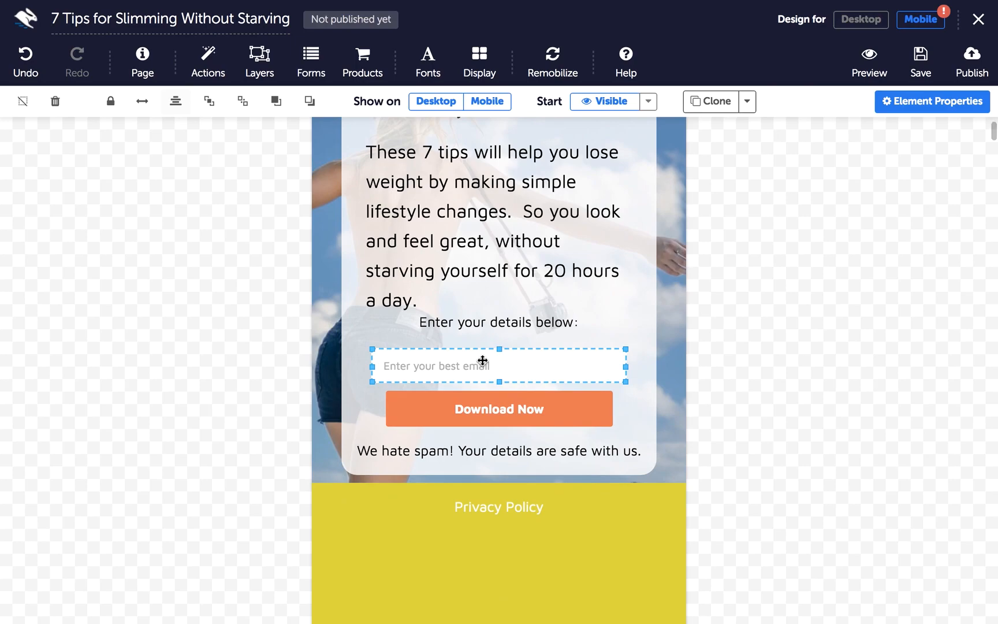
scroll(482, 359, up, 7)
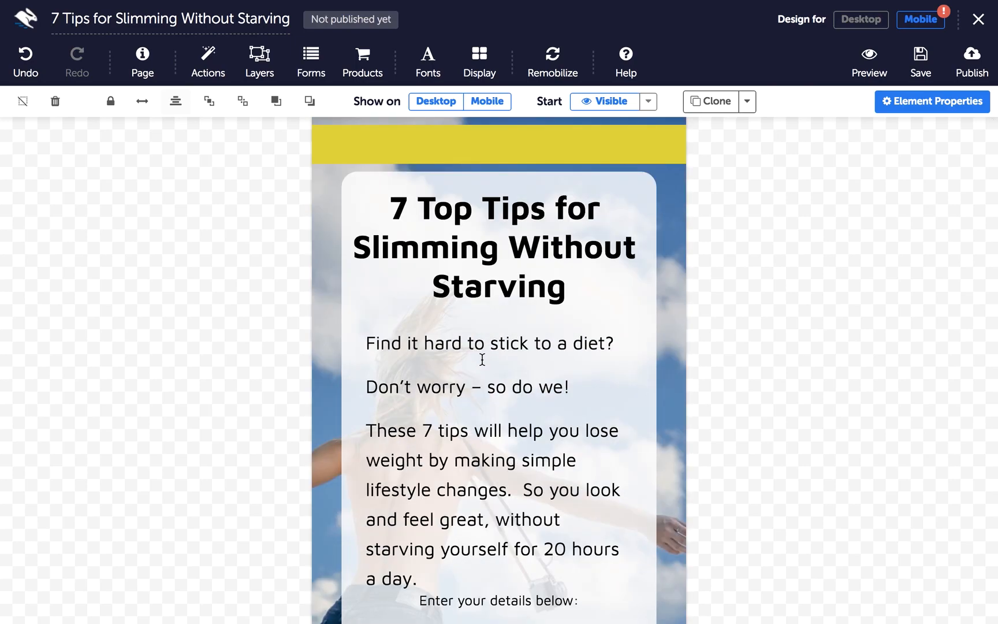
scroll(483, 360, down, 2)
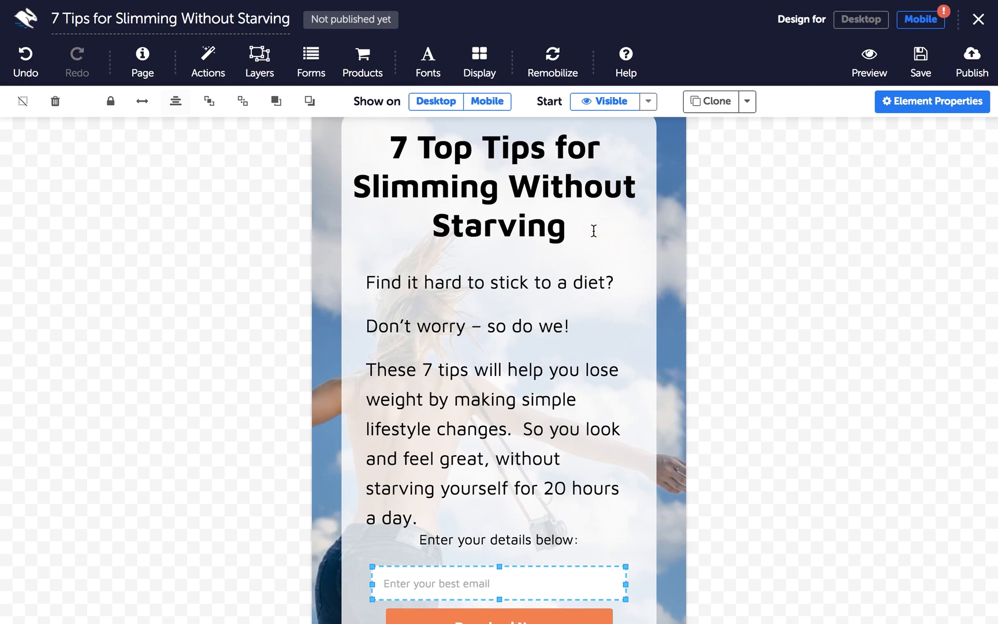
scroll(594, 230, up, 2)
click(490, 79)
click(642, 134)
click(470, 76)
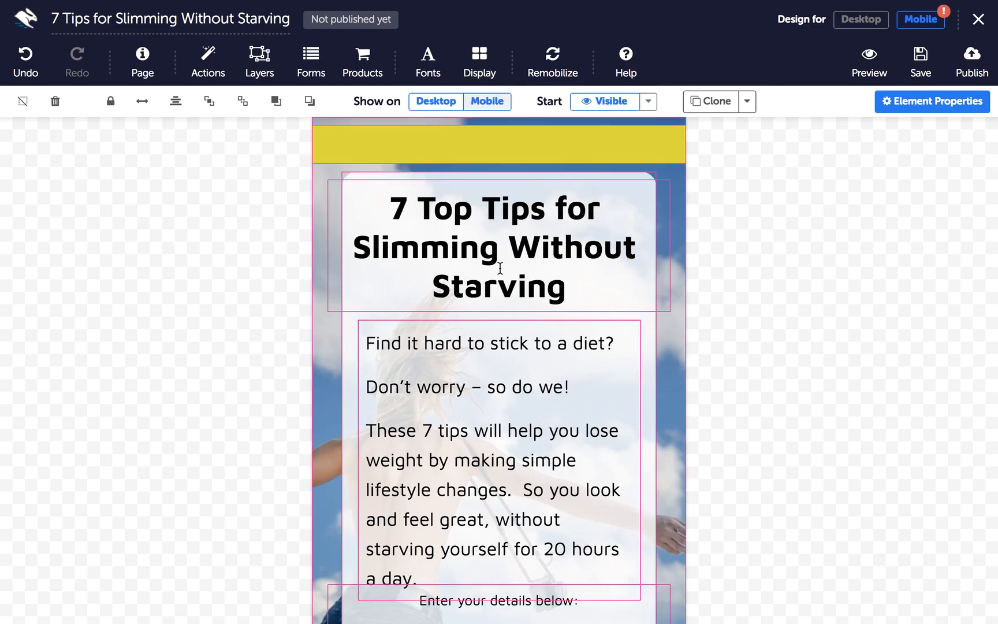
scroll(602, 376, down, 5)
click(636, 381)
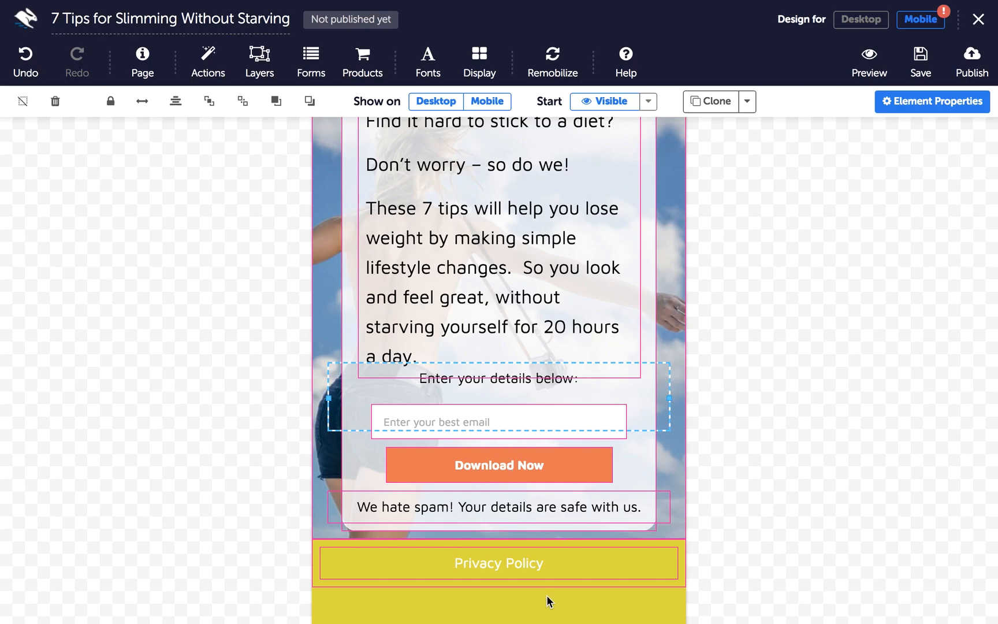
scroll(530, 551, up, 5)
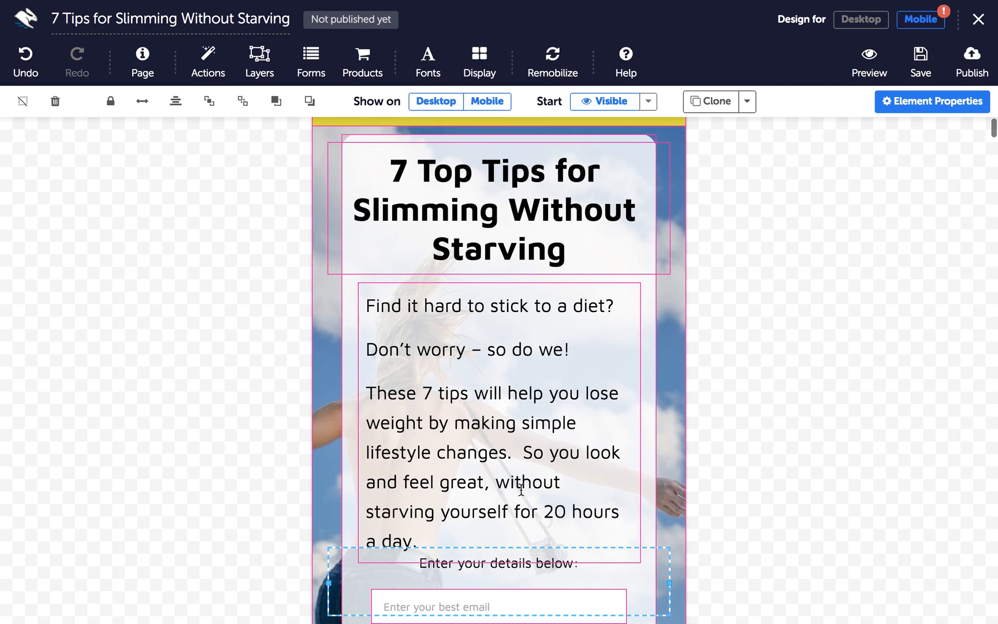
Set mobile font size scaling of the three body paragraphs to 107.5%
click(479, 446)
triple_click(432, 438)
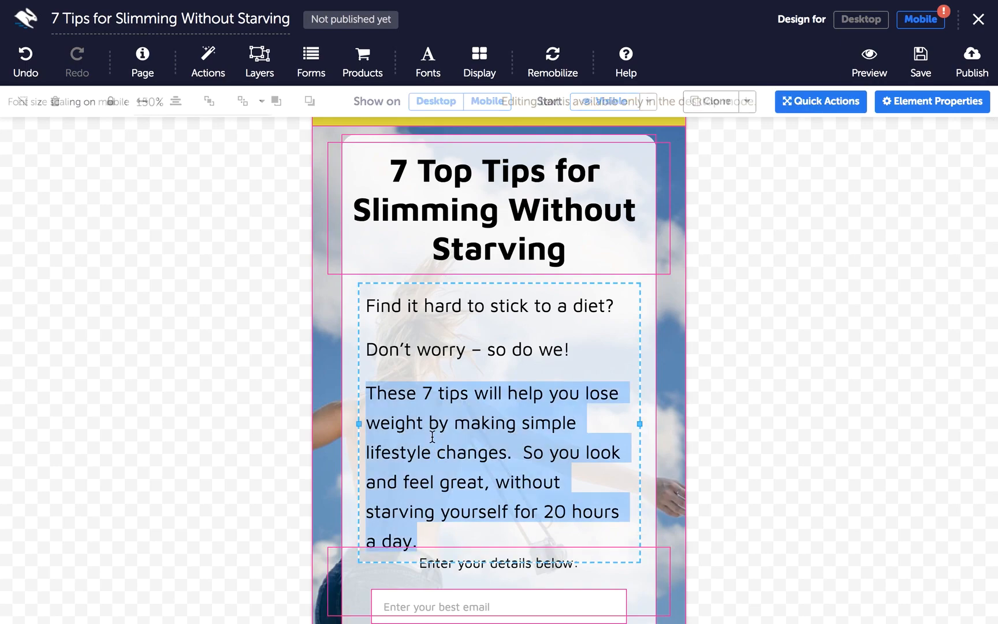
click(433, 534)
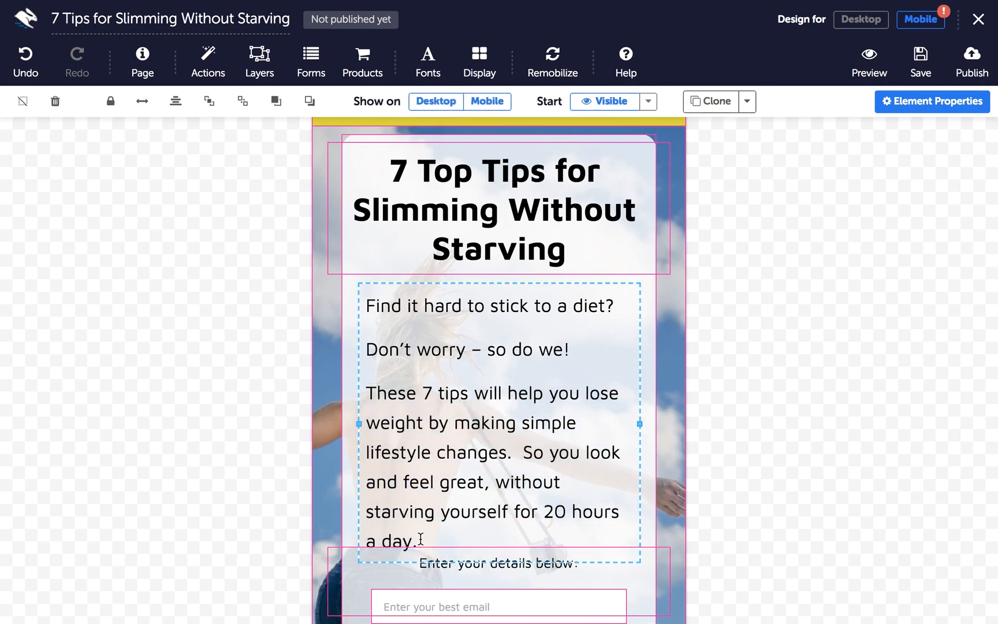
drag(421, 539, 369, 310)
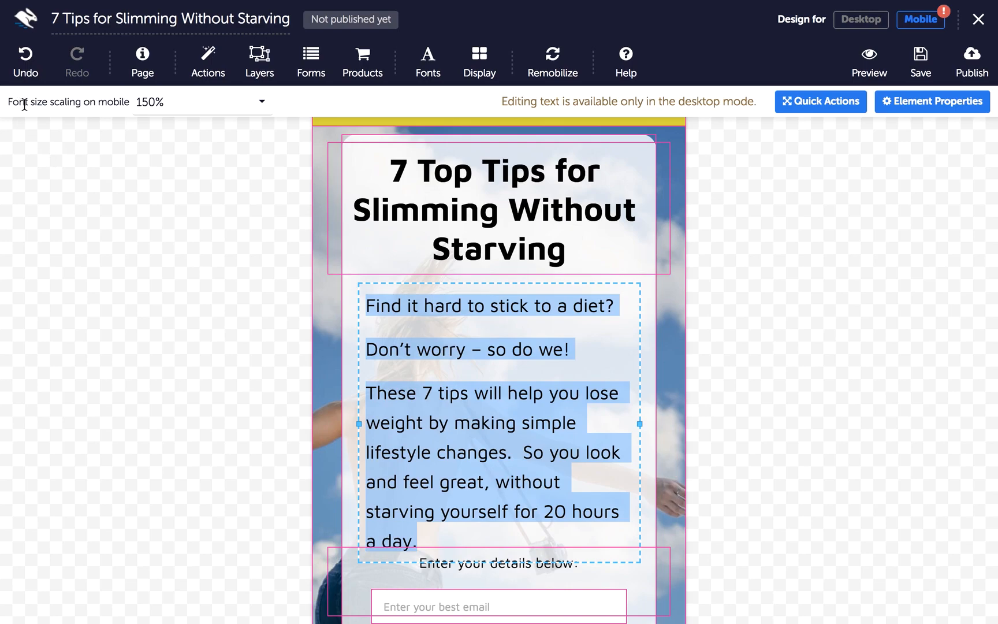
click(193, 103)
scroll(192, 190, down, 1)
scroll(193, 191, down, 5)
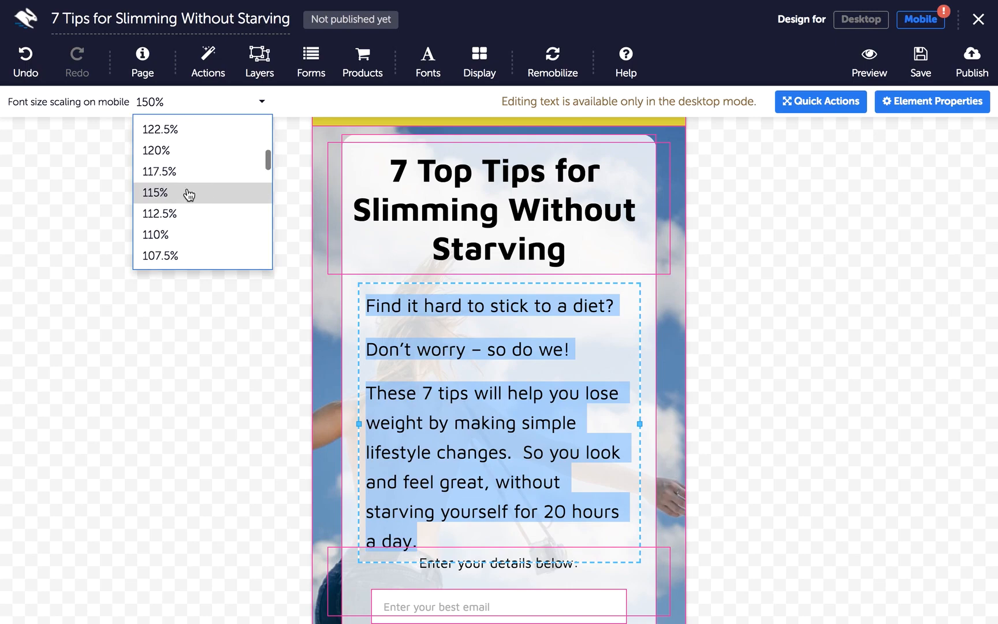
click(190, 191)
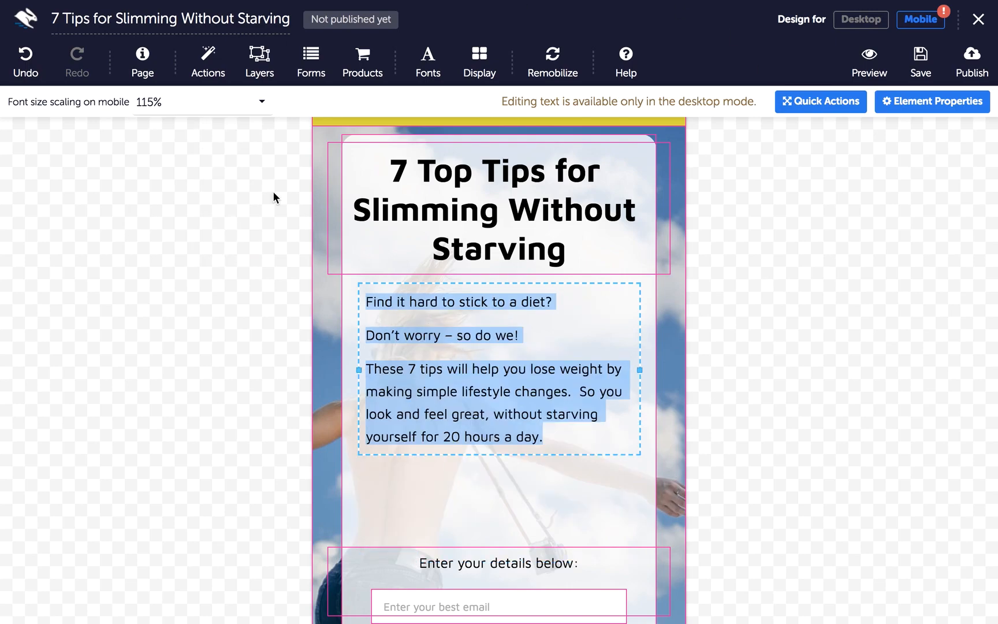
click(216, 114)
click(190, 217)
click(196, 116)
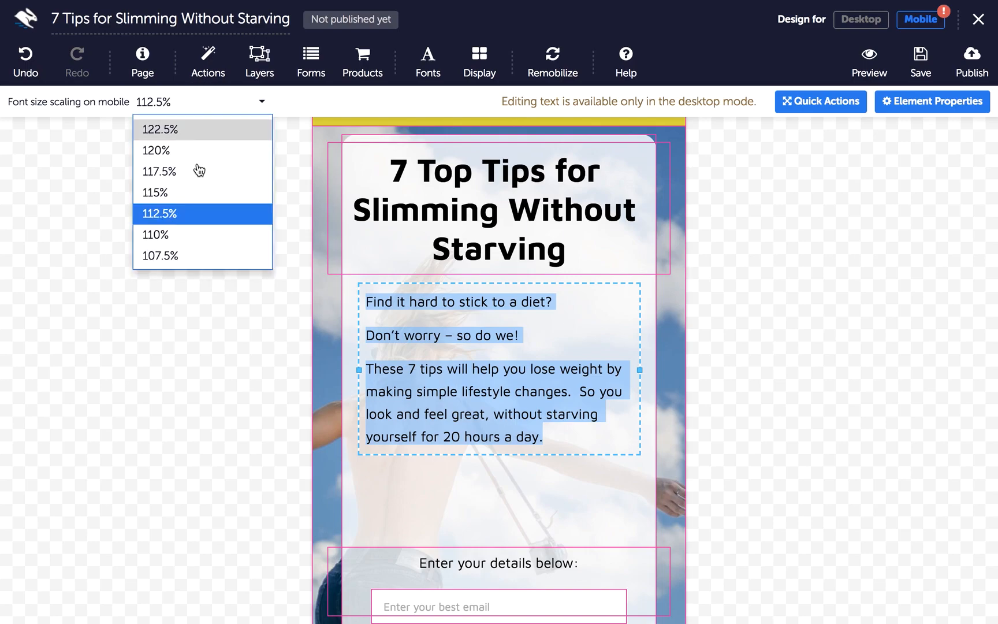
click(198, 254)
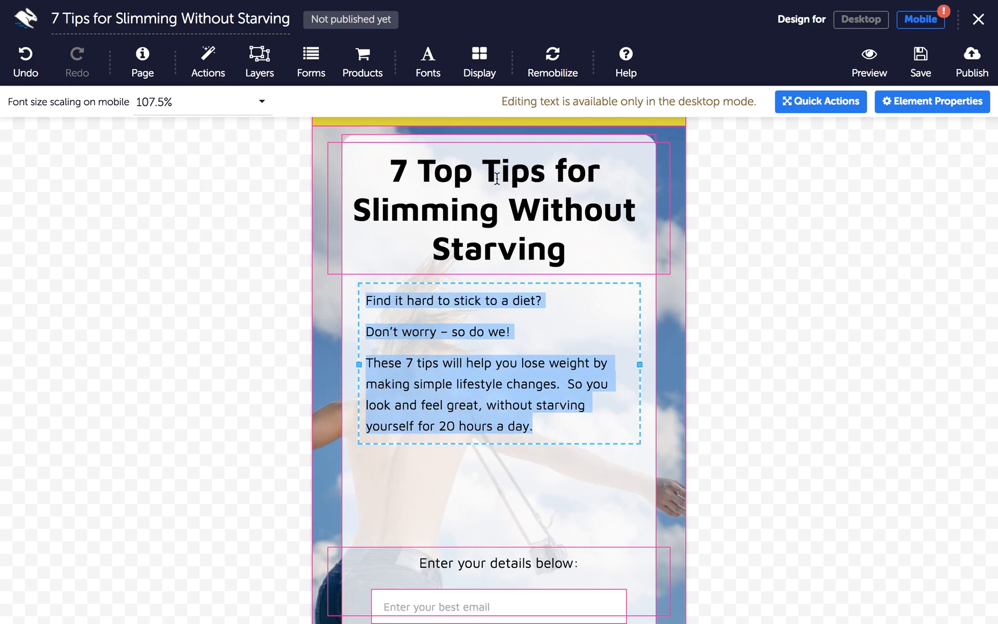
Scale the headline to 135% on mobile and move 'Enter your details below' under the paragraphs
click(494, 228)
triple_click(575, 242)
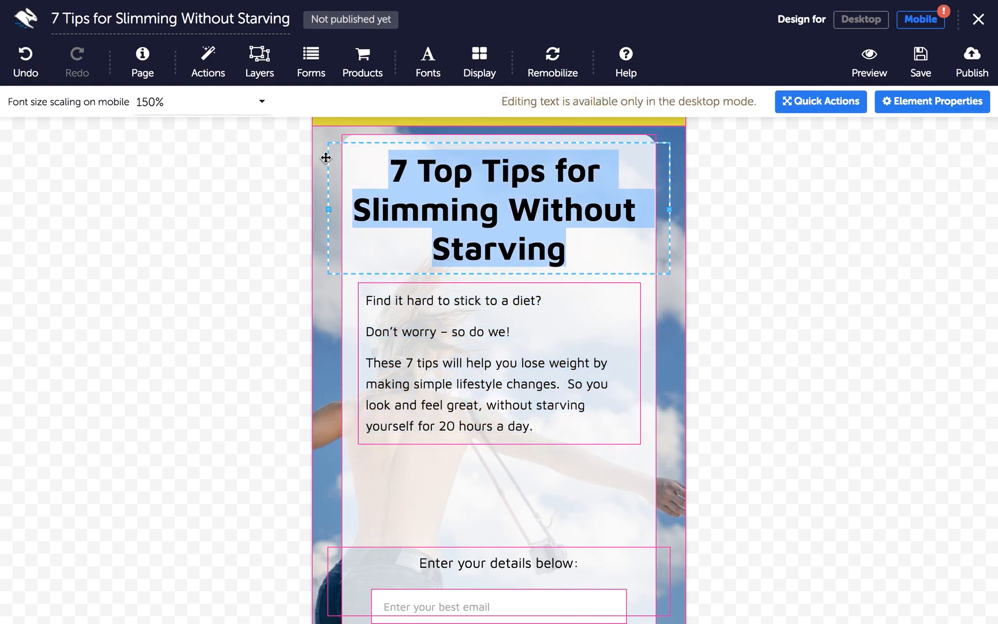
click(167, 101)
scroll(212, 228, down, 2)
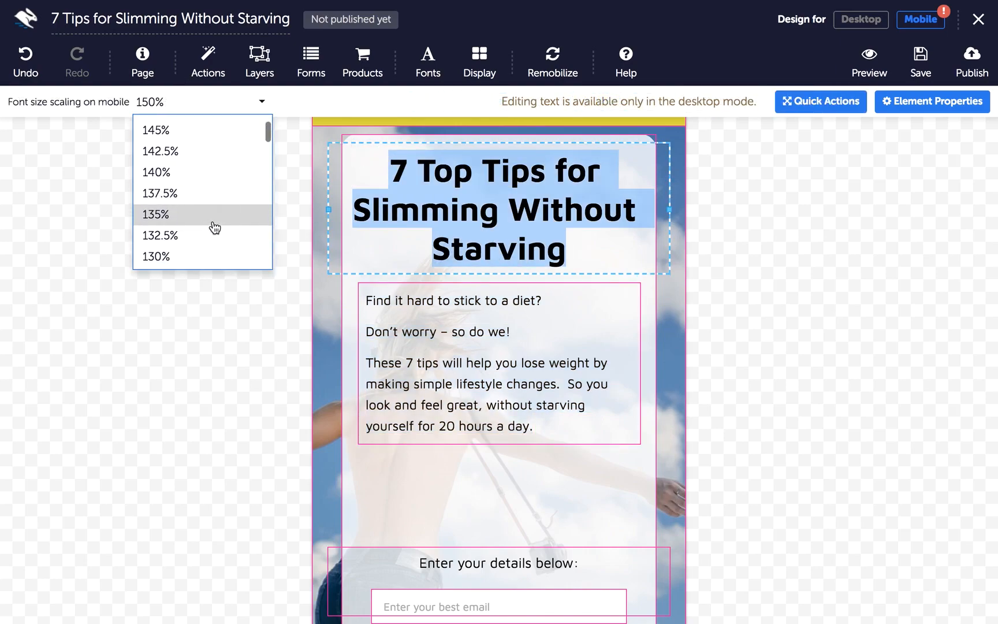
click(211, 227)
click(420, 389)
drag(441, 546, 440, 453)
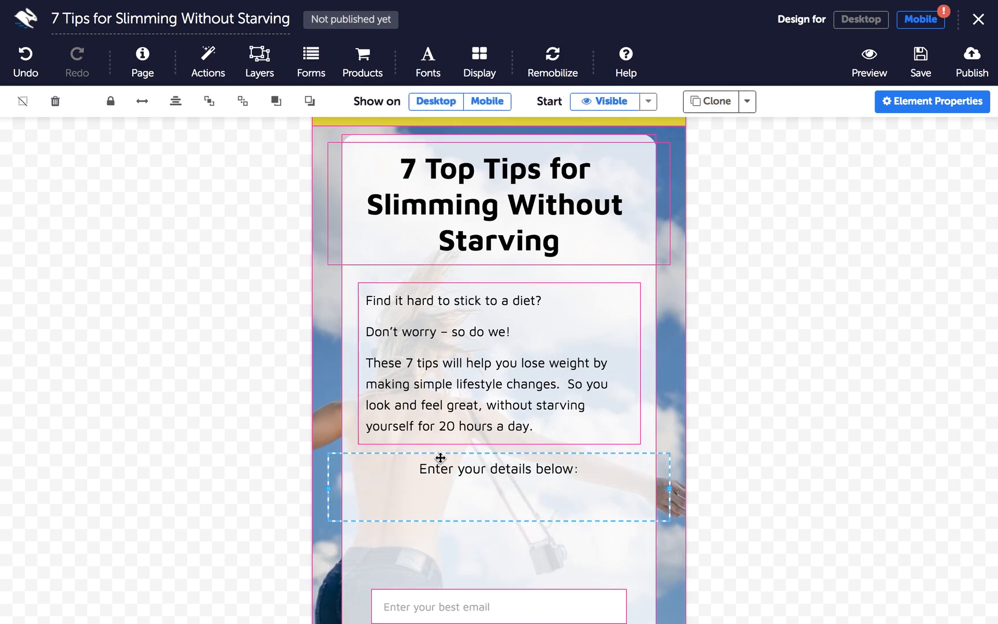
Pull the email field, button and 'We hate spam' notice up, then shorten the white box
drag(456, 606, 457, 515)
scroll(466, 519, down, 1)
scroll(466, 519, down, 6)
drag(467, 403, 469, 319)
drag(461, 442, 461, 323)
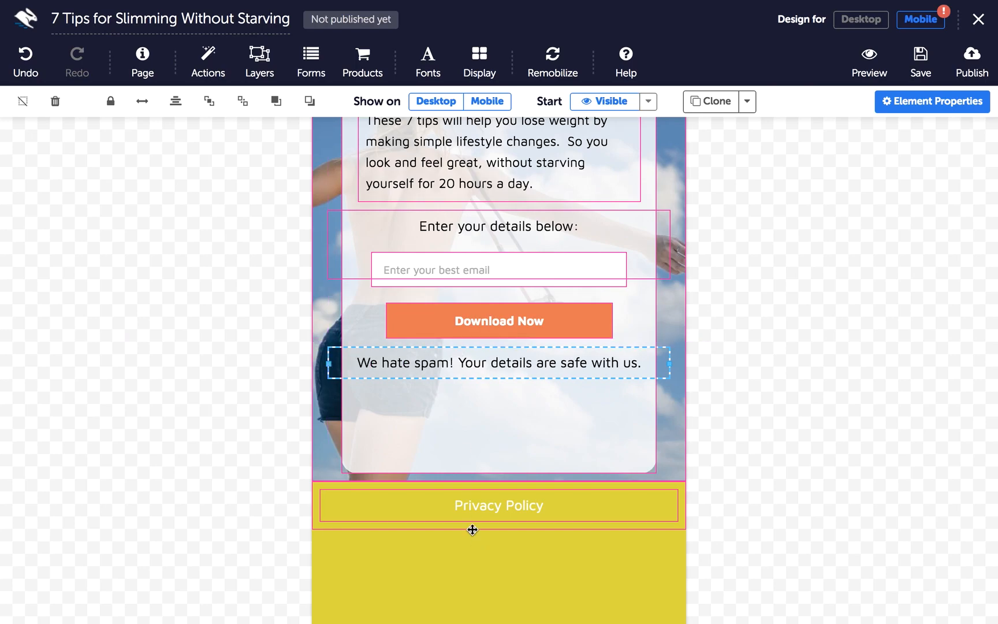
click(454, 453)
drag(499, 472, 491, 400)
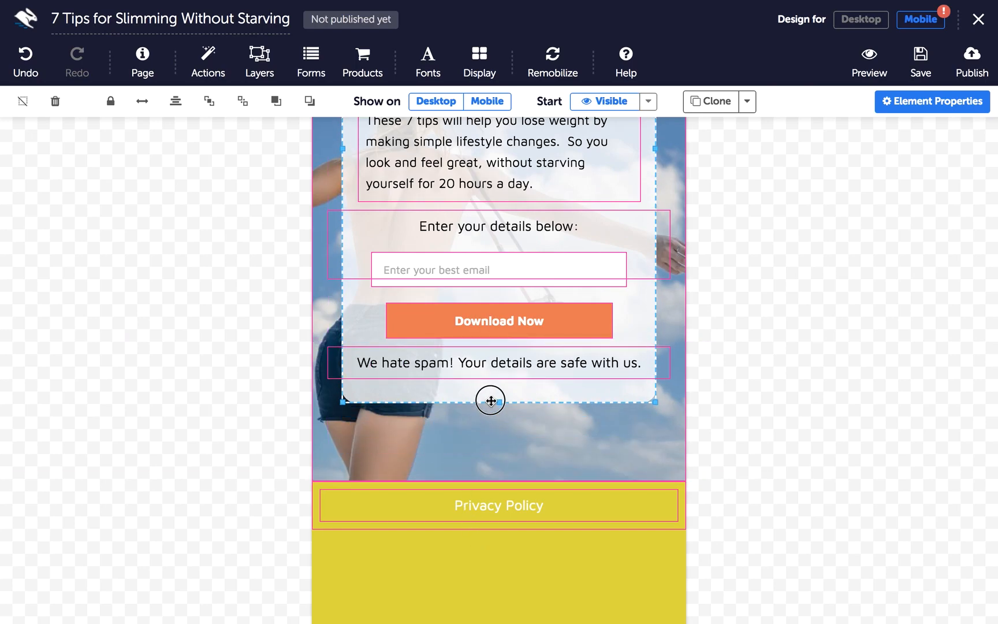
Move the yellow Privacy Policy footer up below the image and save the page
click(479, 489)
mouse_move(480, 492)
mouse_down()
mouse_move(477, 414)
mouse_move(481, 490)
mouse_up()
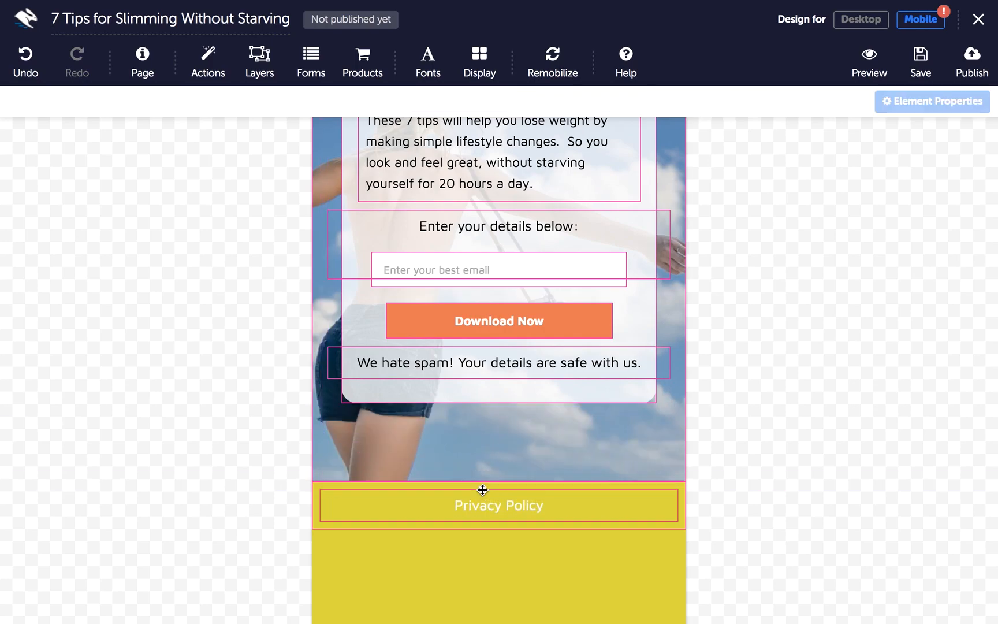
click(318, 525)
drag(318, 524, 321, 479)
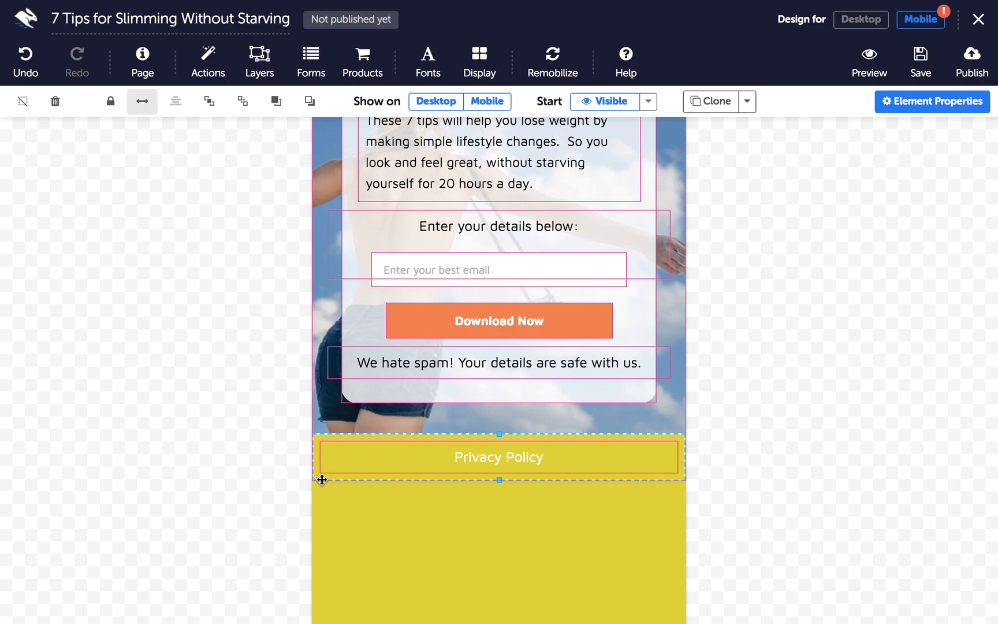
click(918, 64)
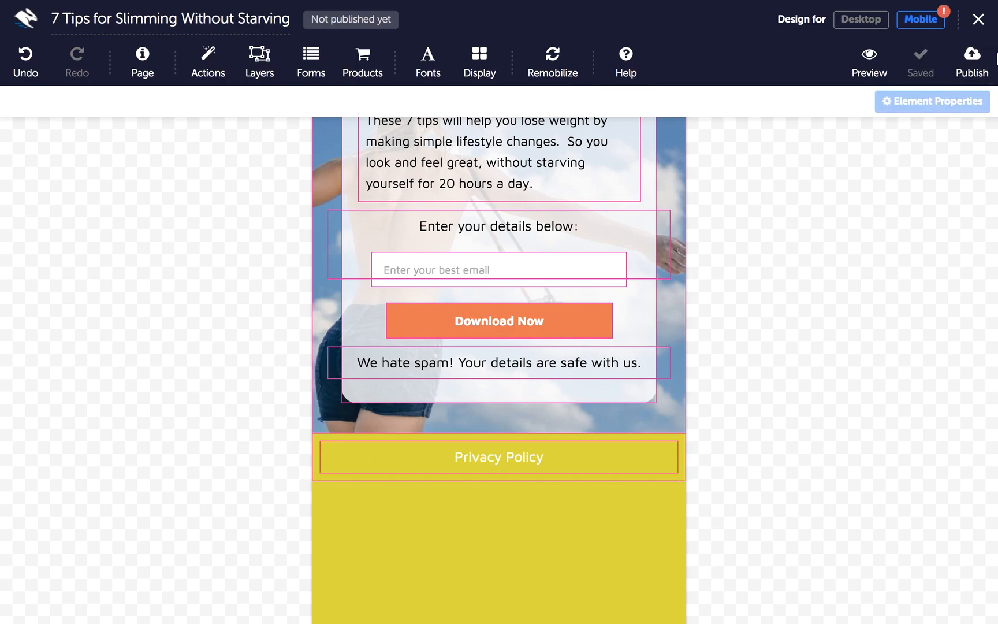
click(974, 69)
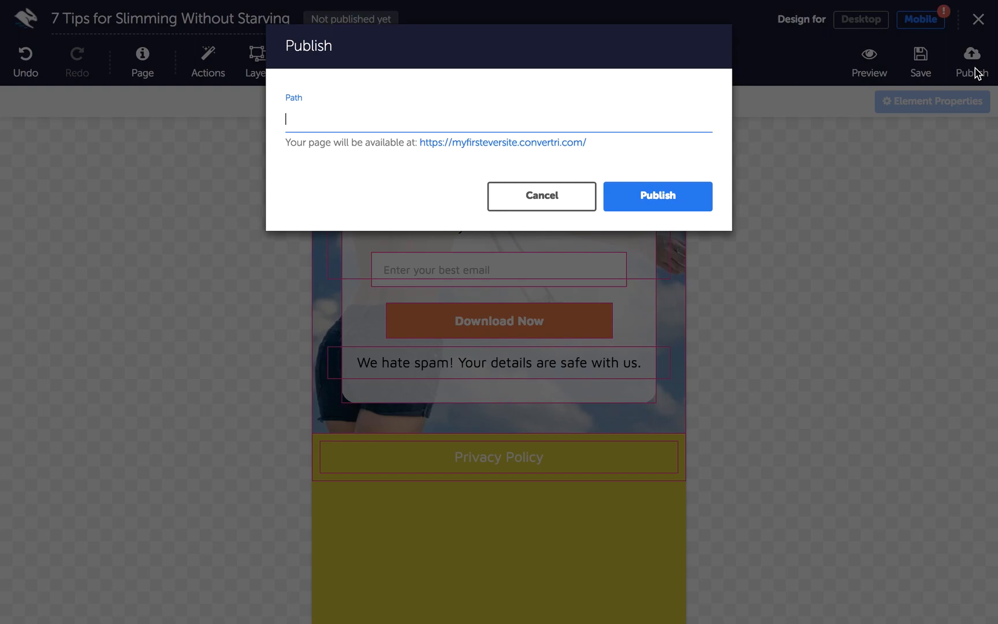
Publish the page at path '7tipsforslimming' and open the live page
text(7tipsforslimming)
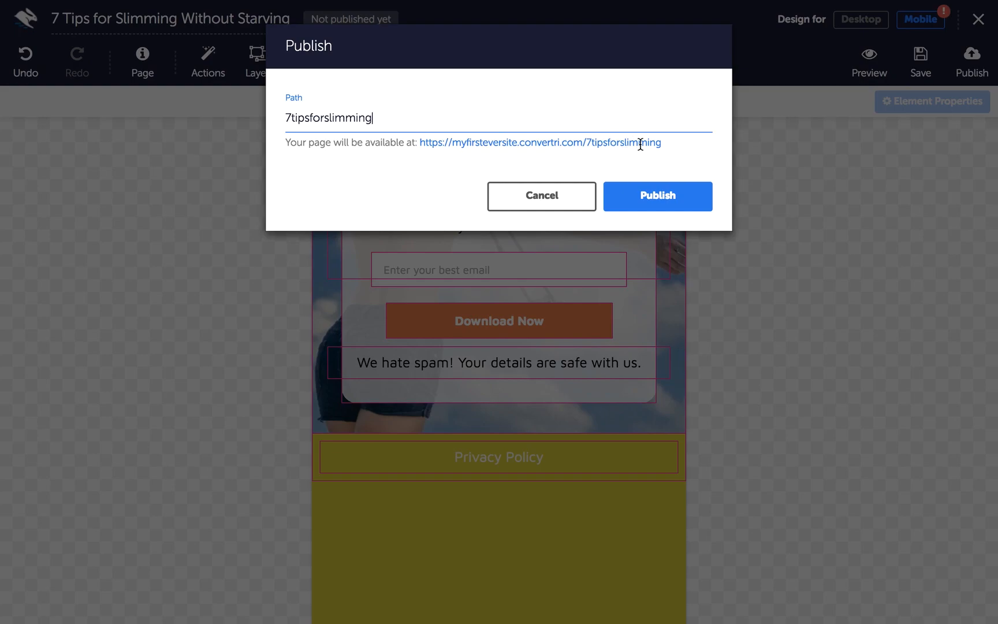
click(642, 195)
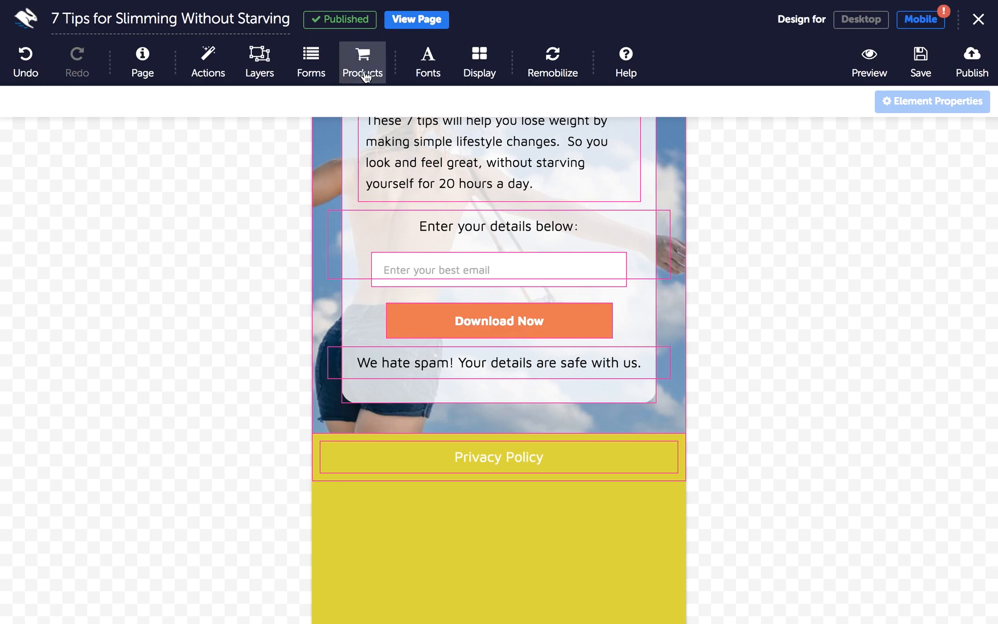
click(420, 24)
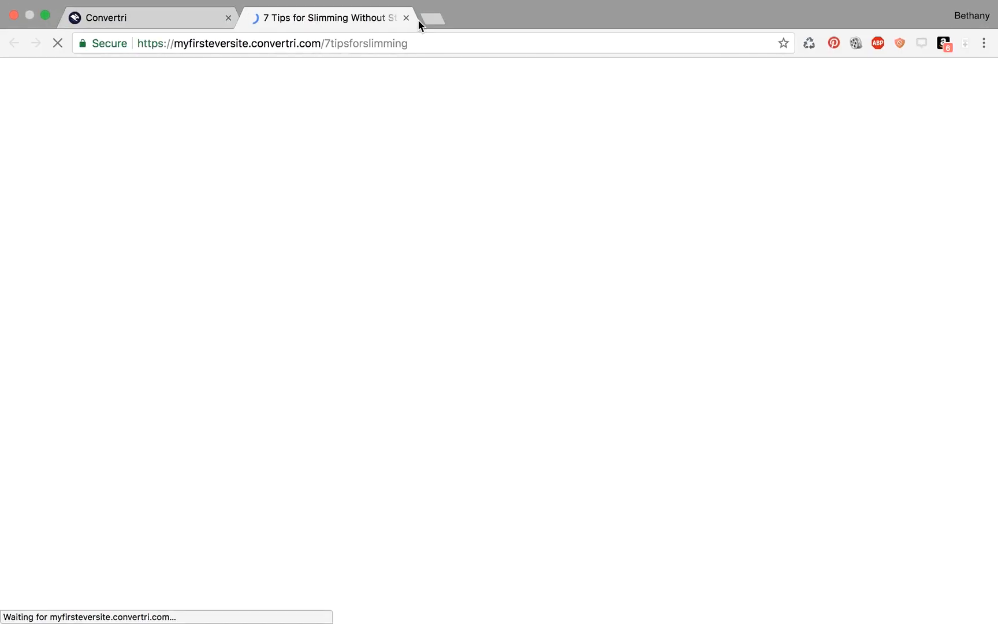
View the published slimming opt-in page live in full screen
key(ctrl+super+f)
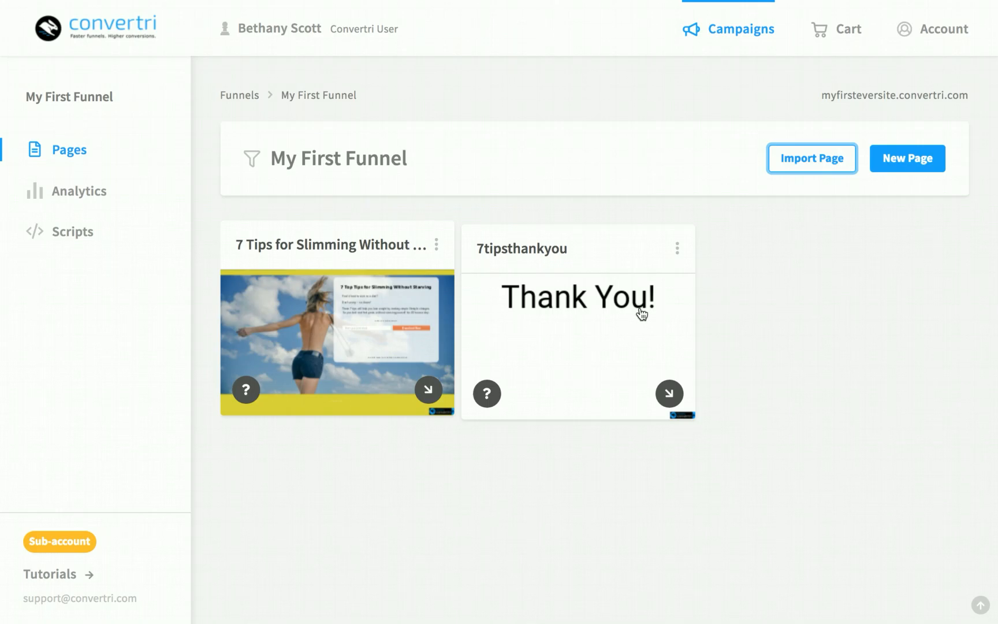
Import the pasted shared page code into My First Funnel under the name 'Privacy Policy'
click(789, 161)
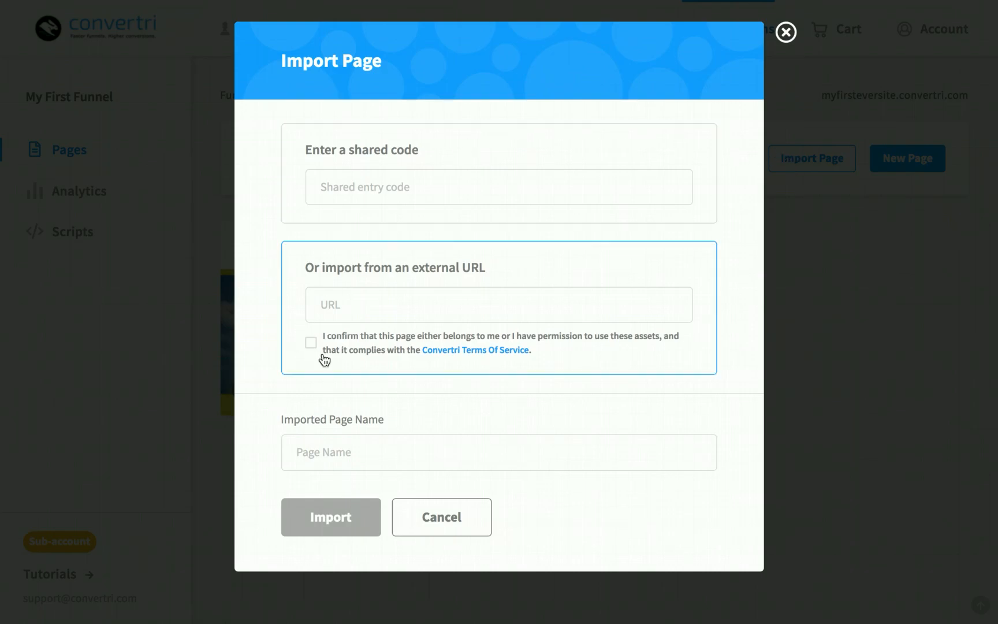
click(363, 189)
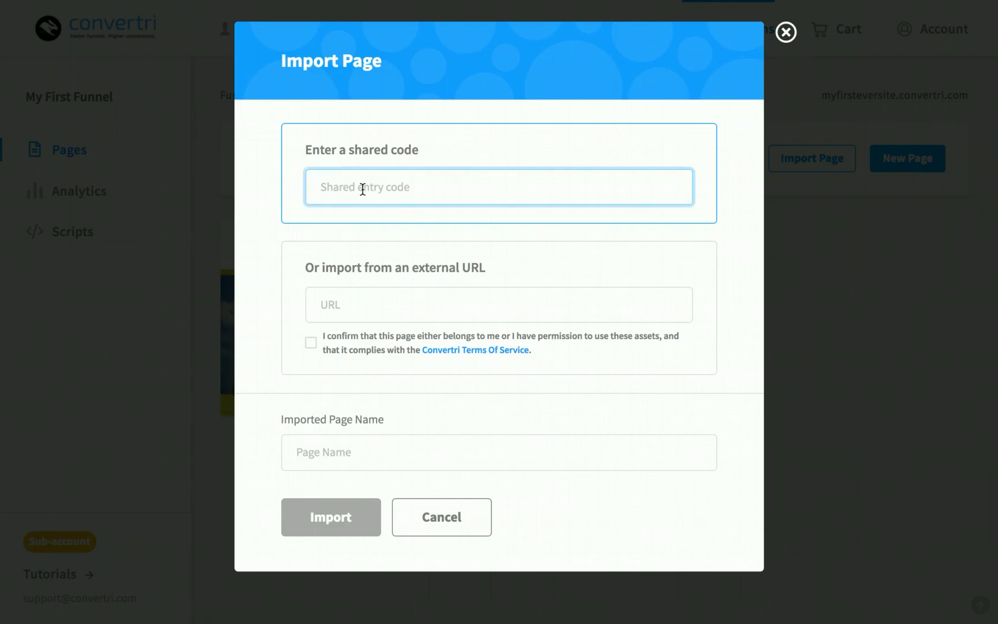
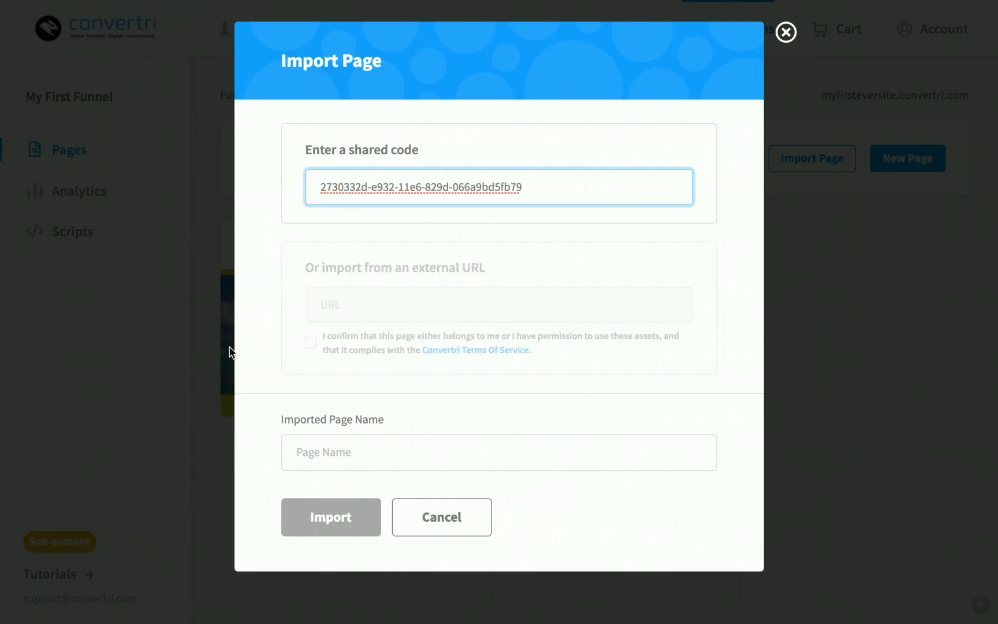
click(368, 462)
text(Pria)
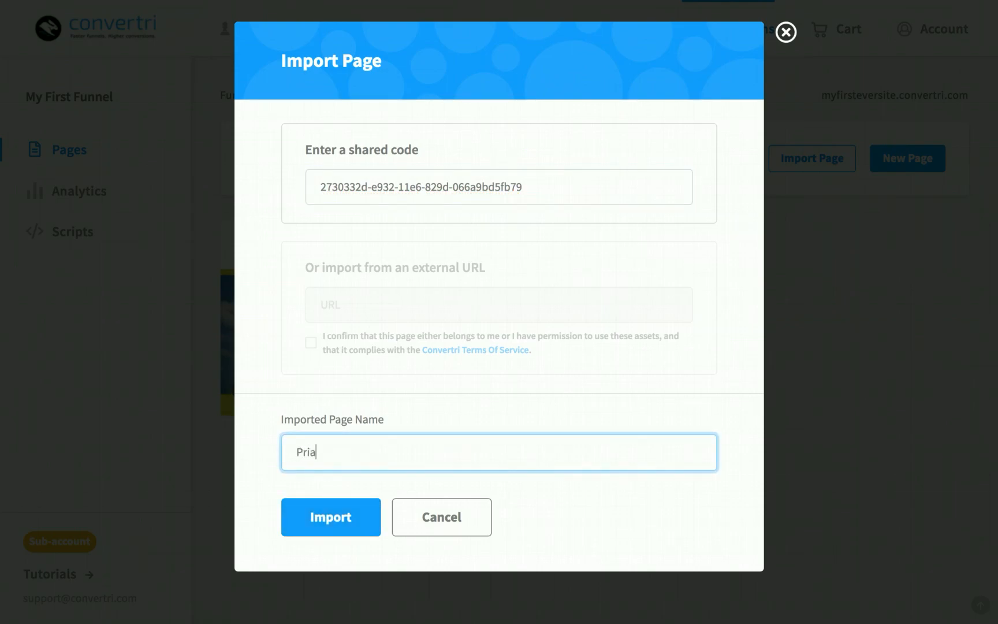
text(cy Policy)
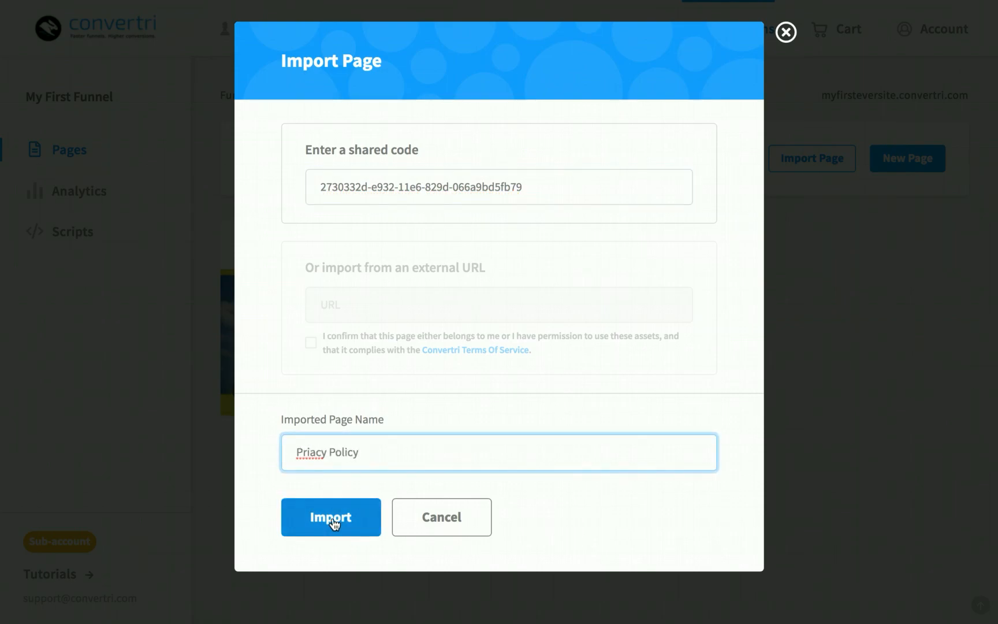
click(312, 452)
text(v)
click(339, 520)
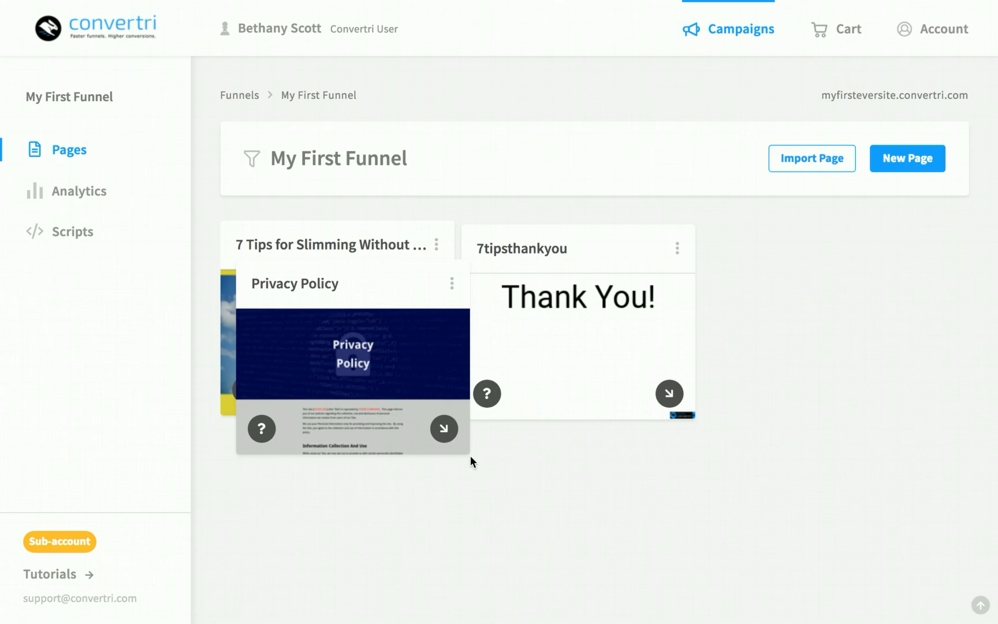
Open the imported Privacy Policy page in the editor and scroll through its content
click(341, 348)
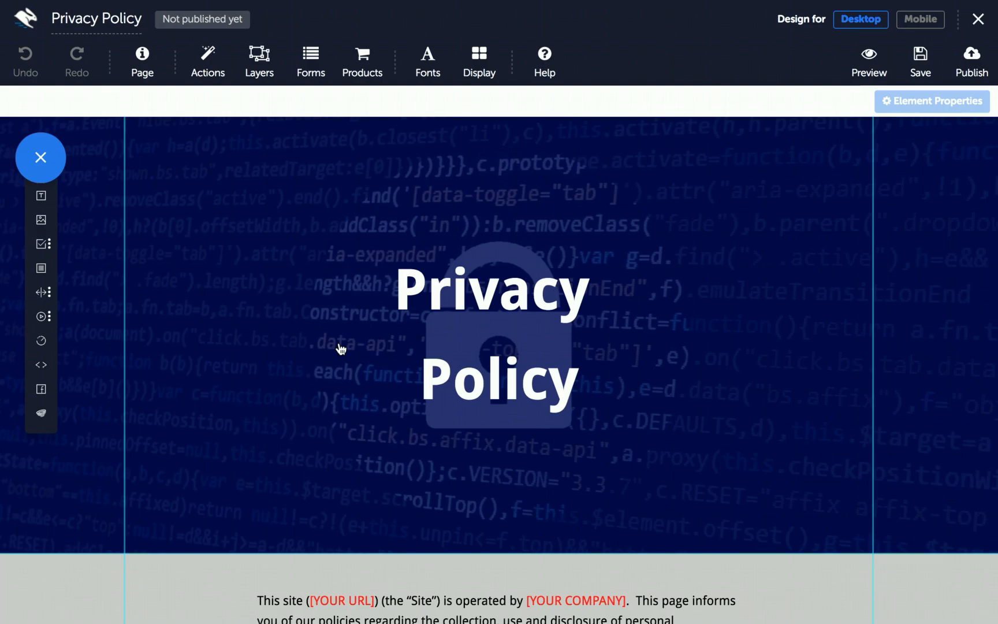
scroll(341, 348, down, 15)
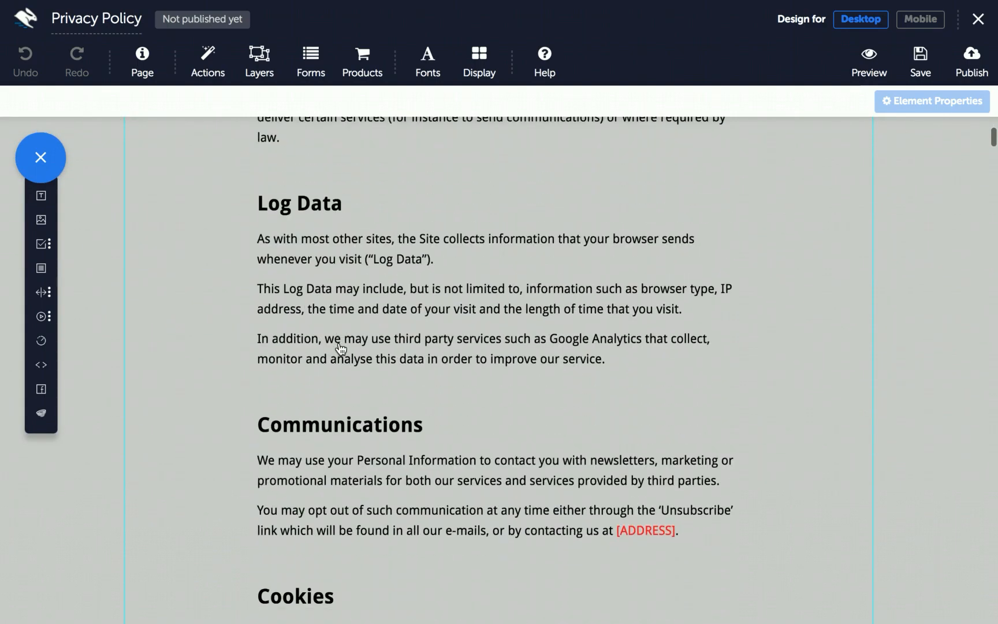
scroll(341, 348, down, 13)
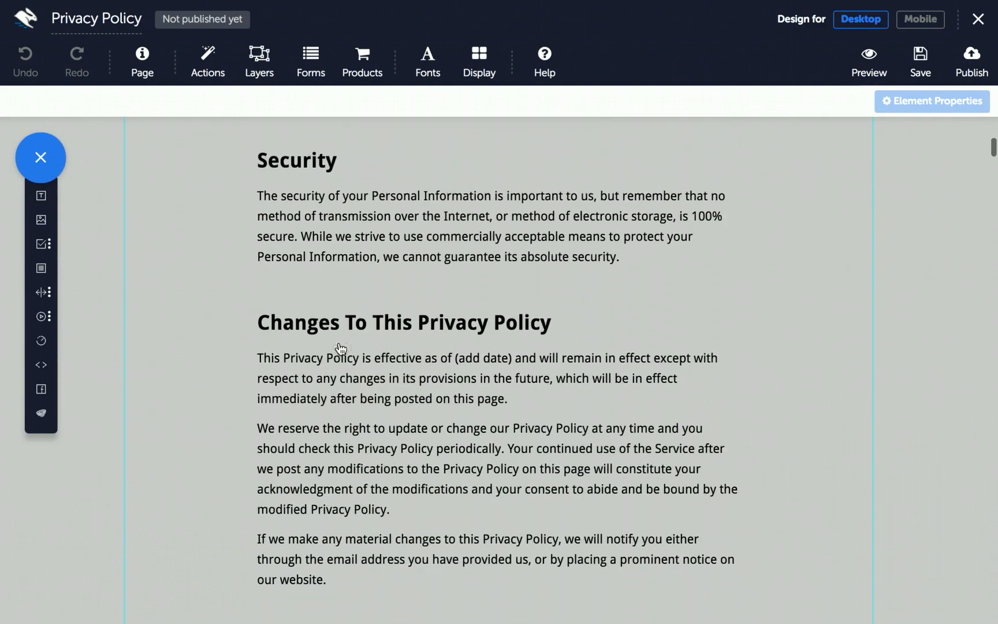
scroll(341, 349, down, 3)
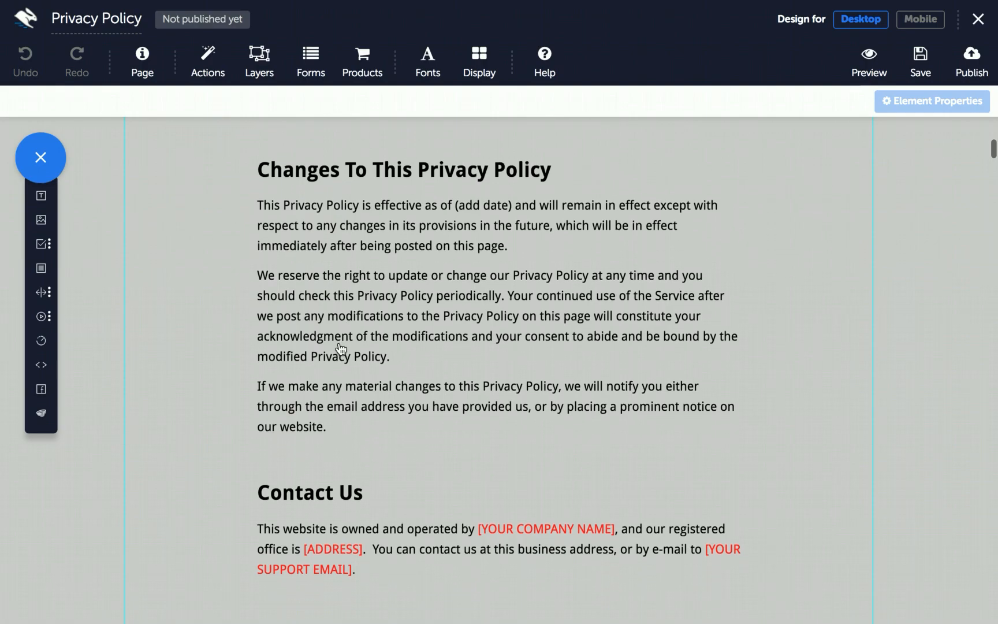
scroll(341, 348, down, 12)
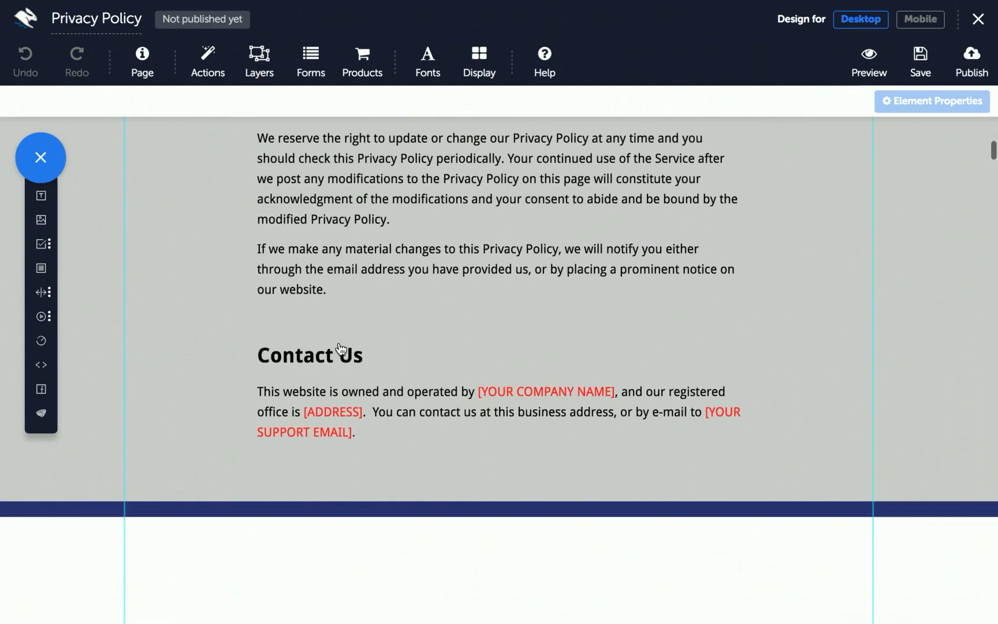
scroll(341, 348, up, 20)
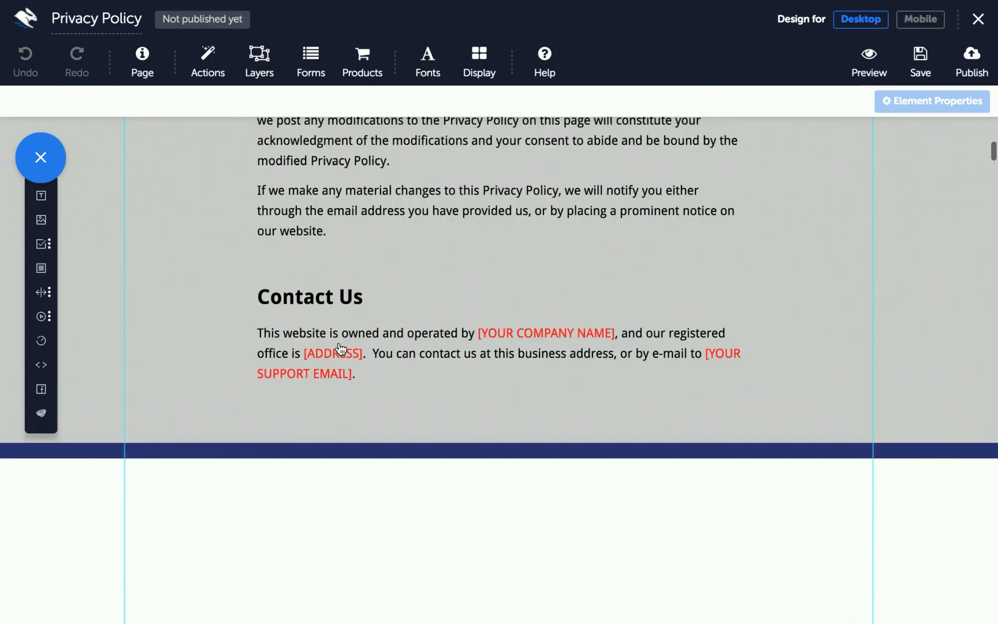
scroll(341, 349, up, 20)
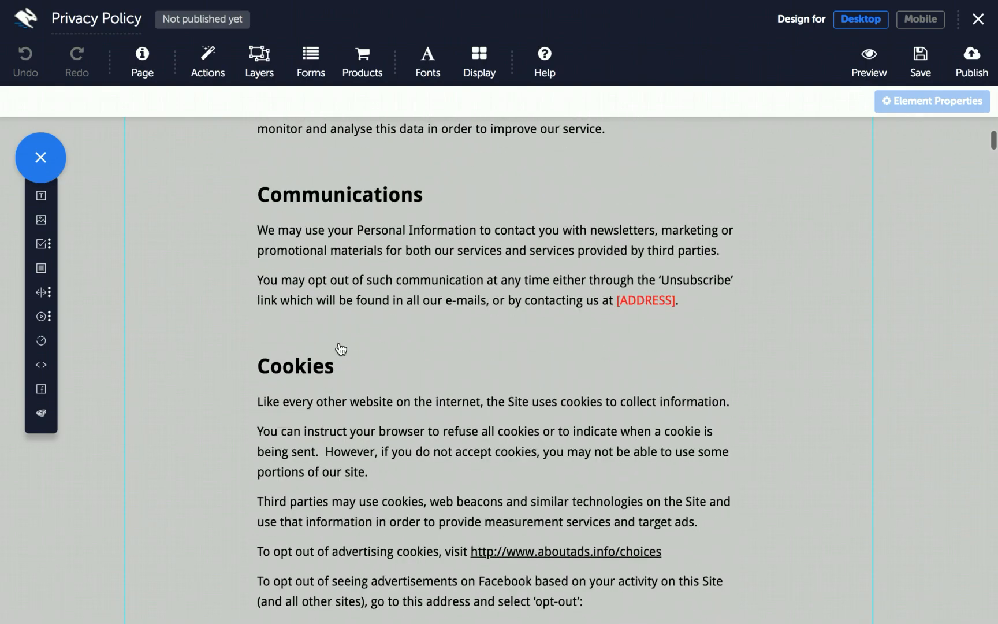
scroll(341, 348, up, 18)
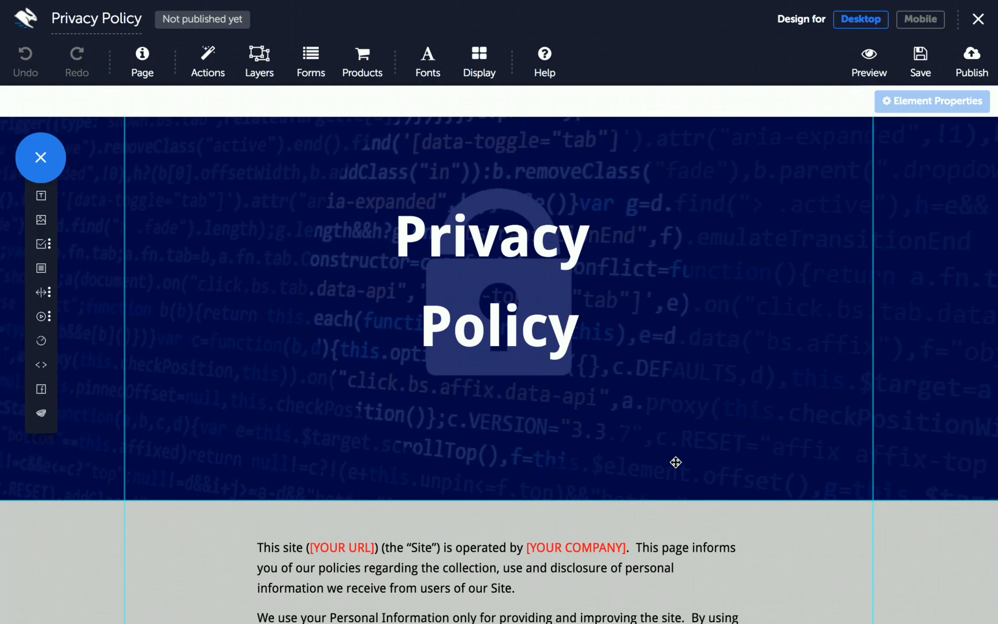
Switch the page design to the Mobile layout and save it
click(911, 22)
scroll(459, 358, down, 20)
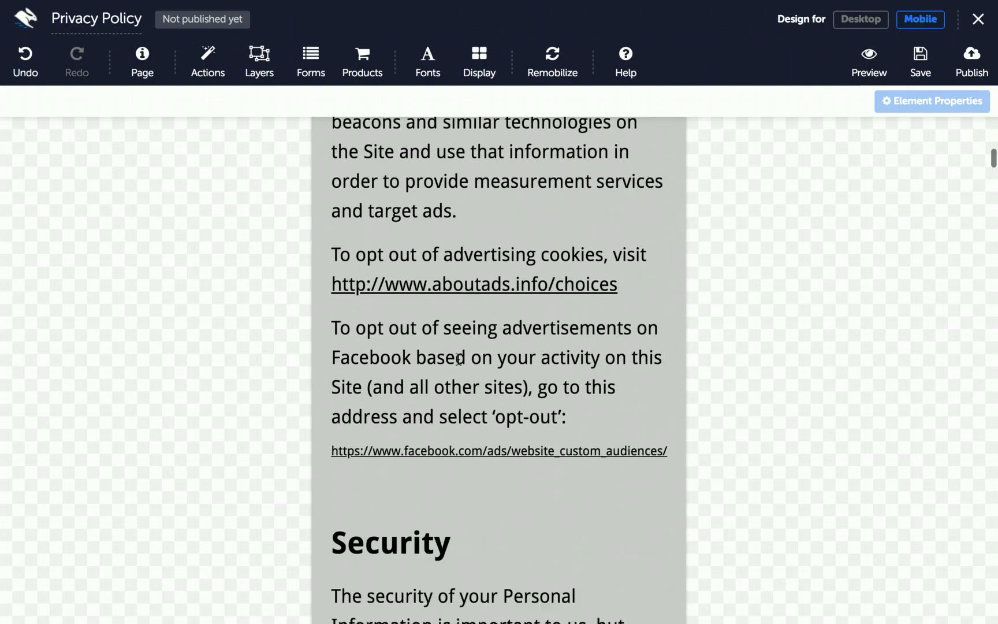
scroll(458, 358, up, 15)
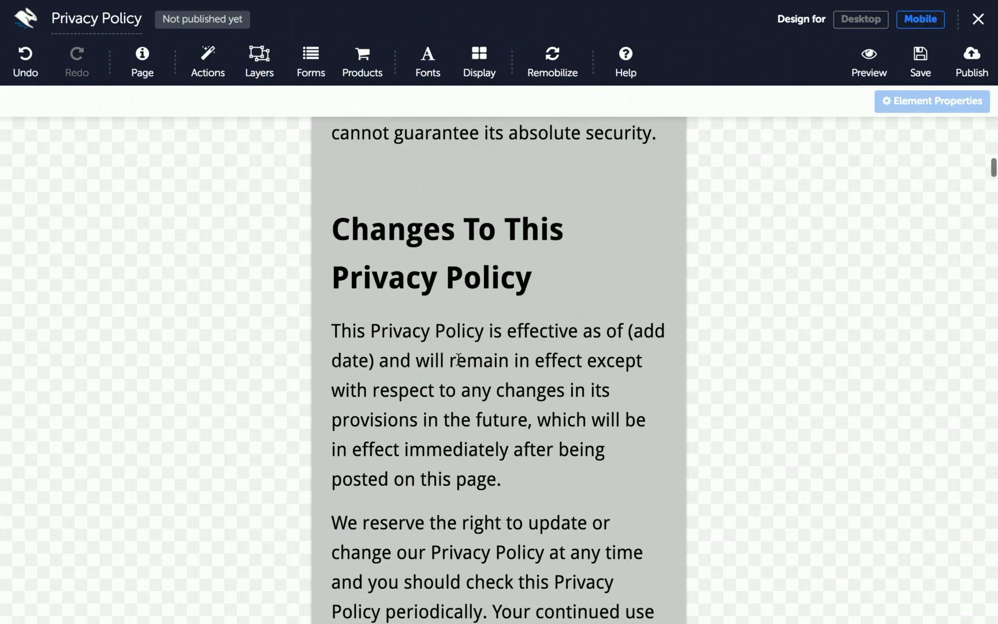
scroll(459, 359, up, 10)
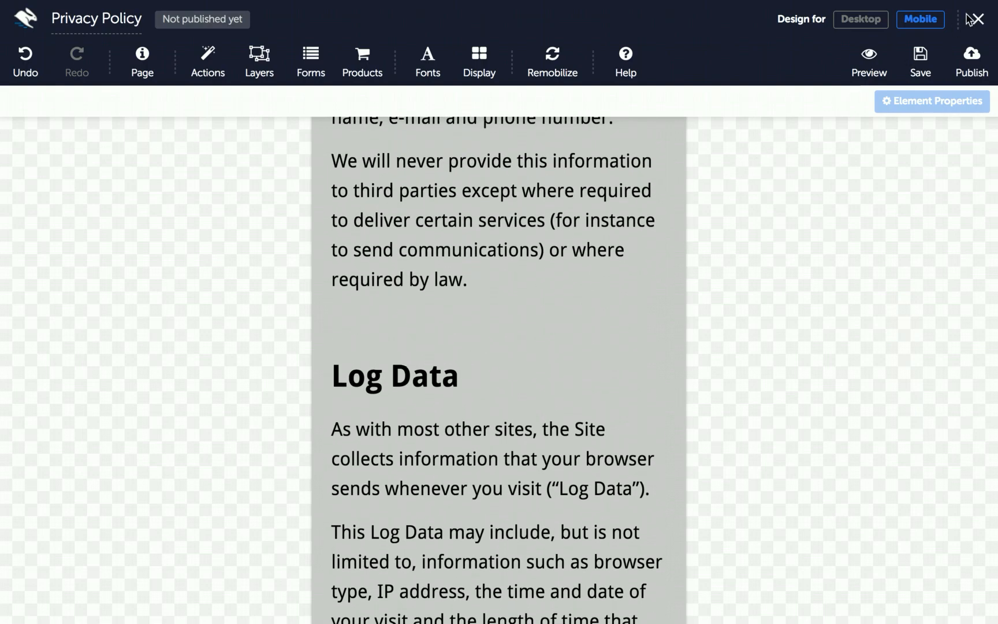
click(921, 58)
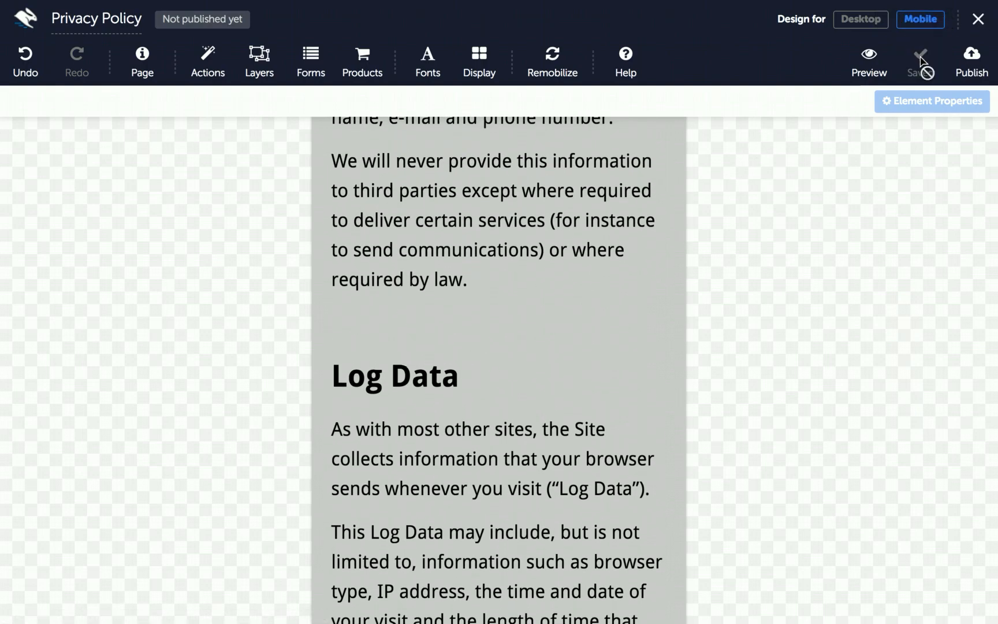
Publish the Privacy Policy page under the path 'privacypolicy'
click(969, 75)
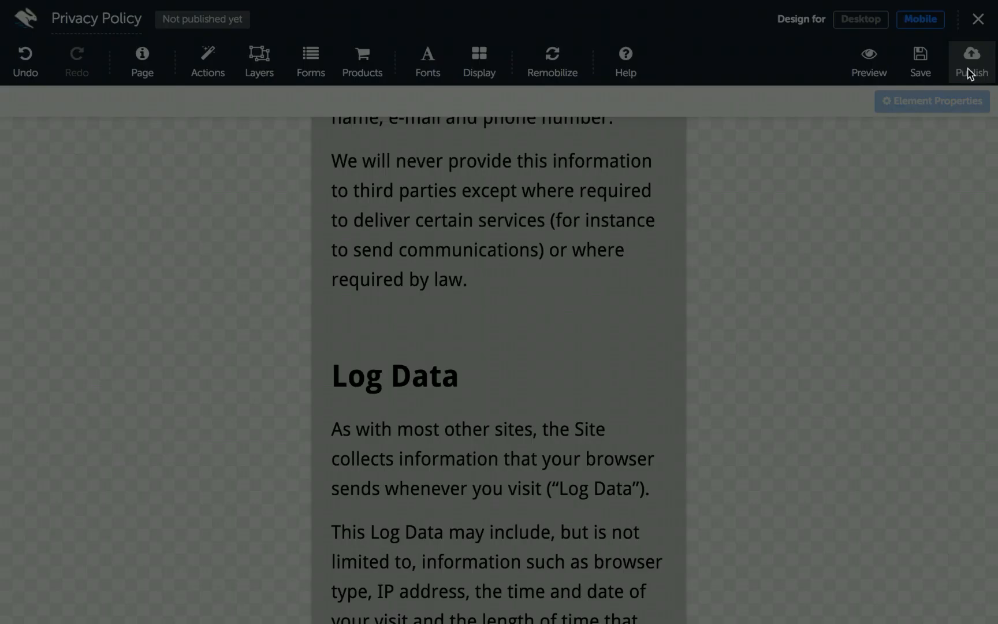
text(pr)
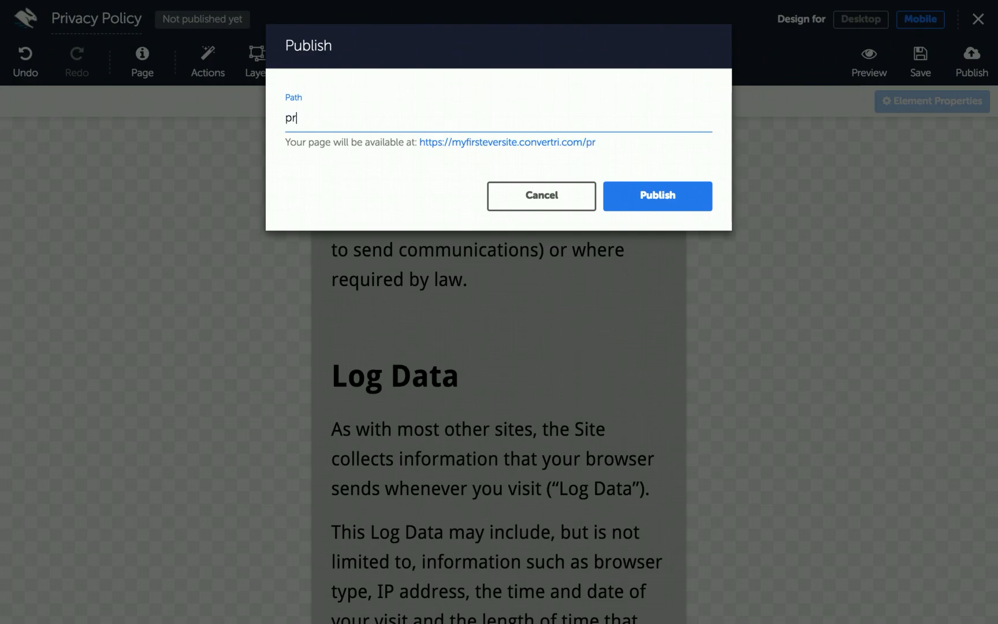
text(ivacypolicy)
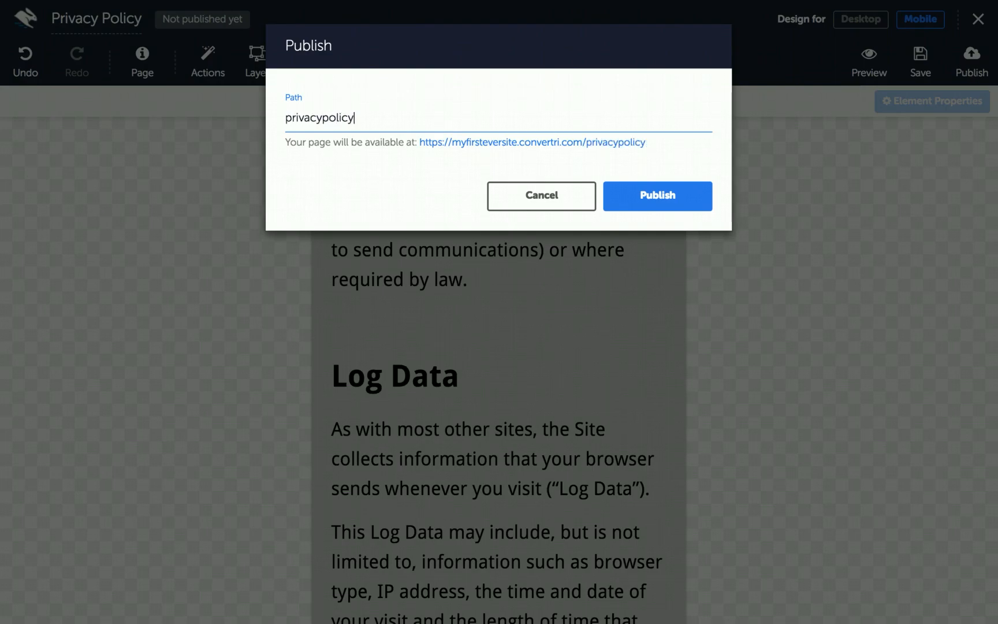
click(686, 199)
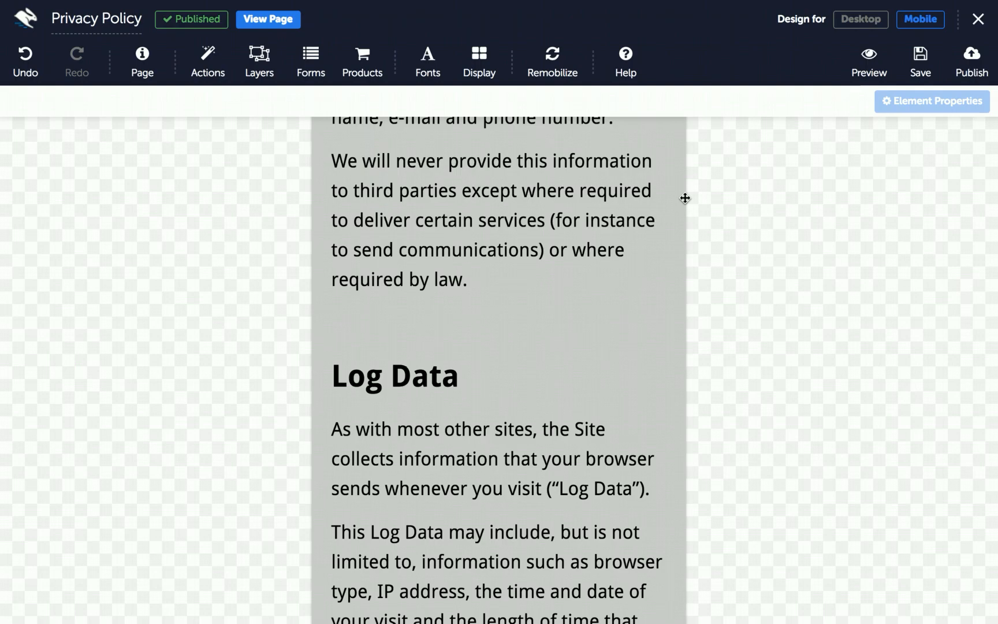
Move Privacy Policy to the third funnel slot, then open the 7 Tips page and select its footer text
click(22, 27)
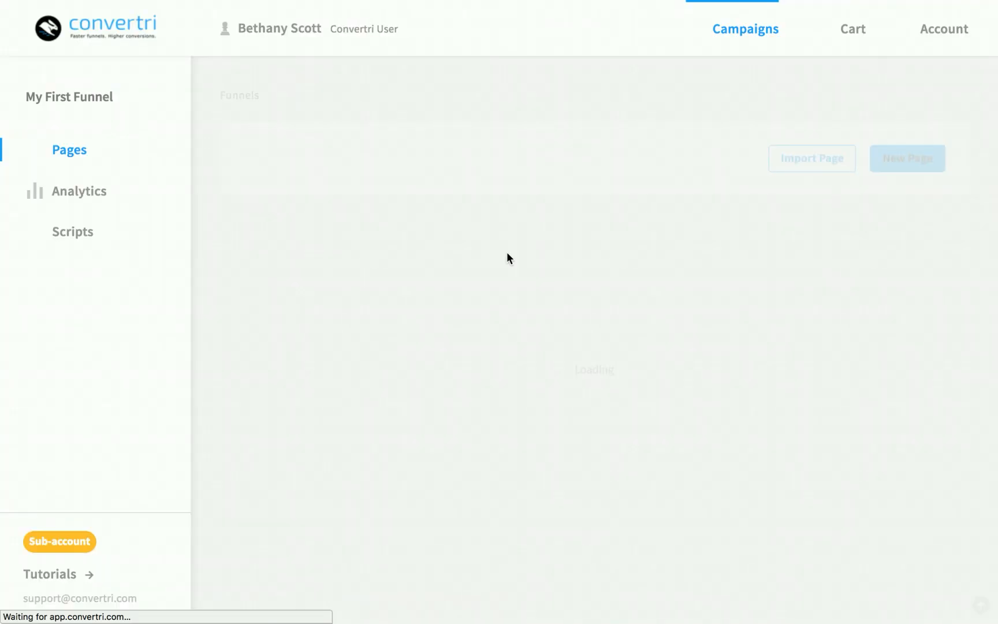
drag(310, 287, 792, 244)
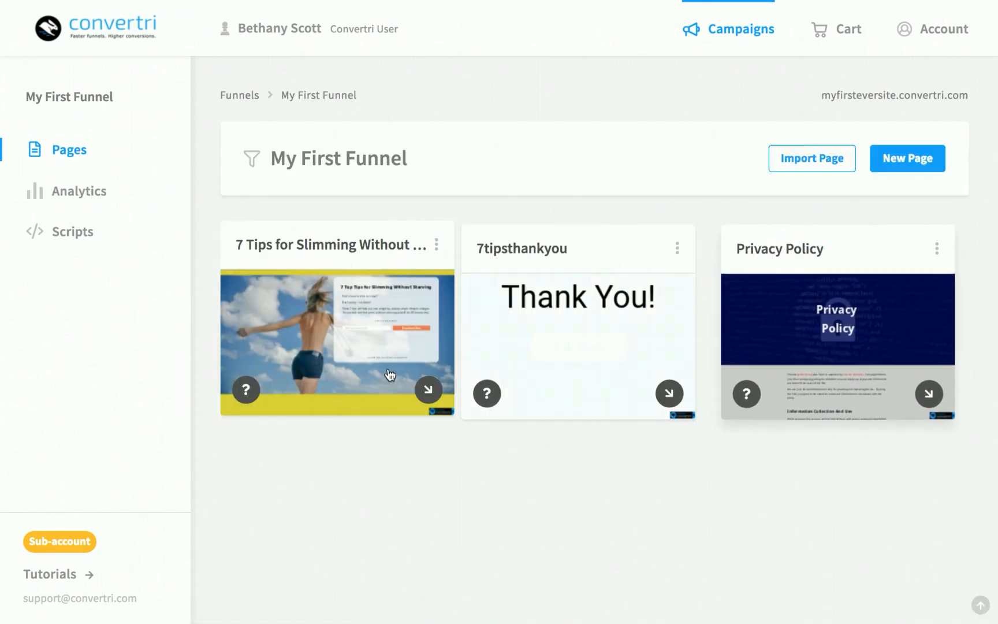
click(337, 312)
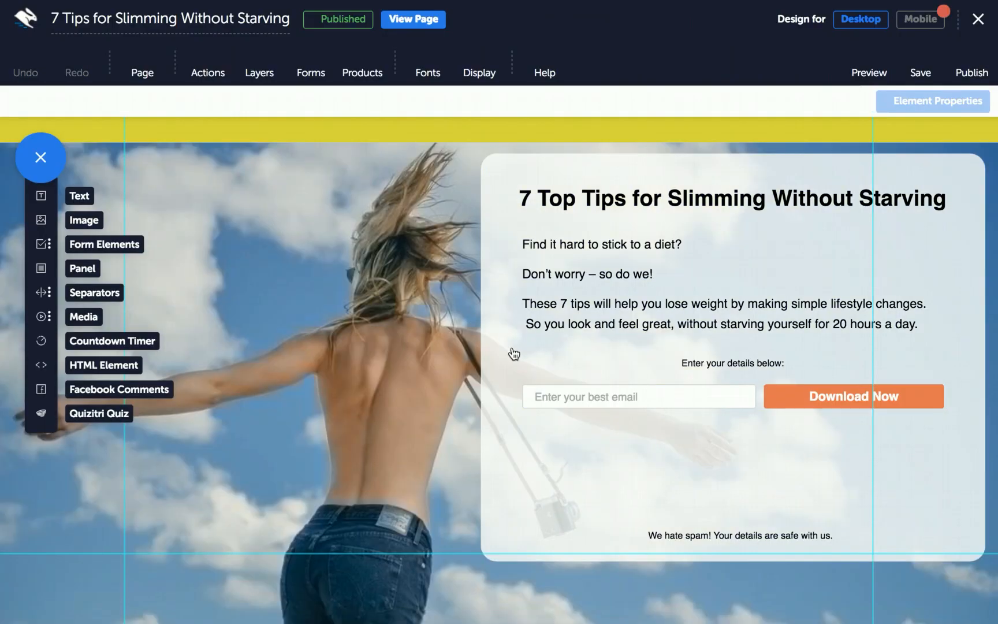
scroll(686, 458, down, 6)
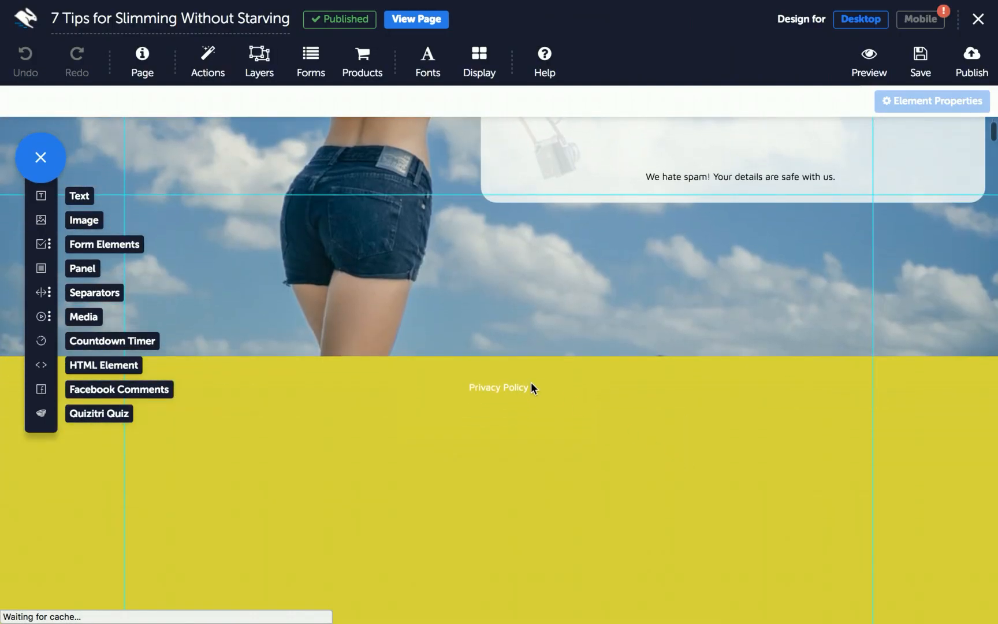
click(470, 386)
drag(470, 386, 528, 387)
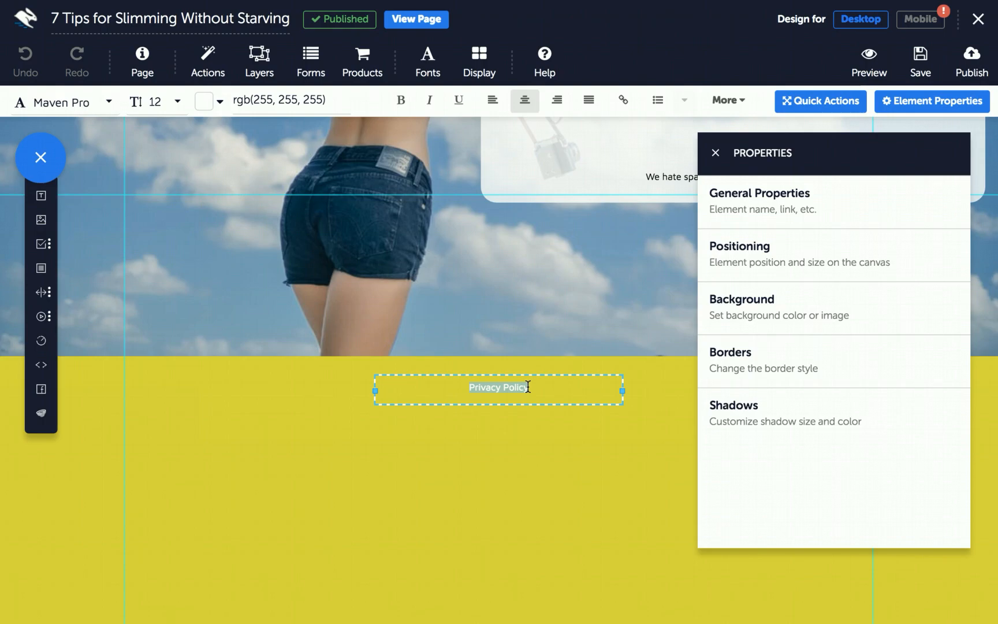
Hyperlink the footer's Privacy Policy text to '/privacypolicy' and republish the page at 7tipsforslimming
click(627, 102)
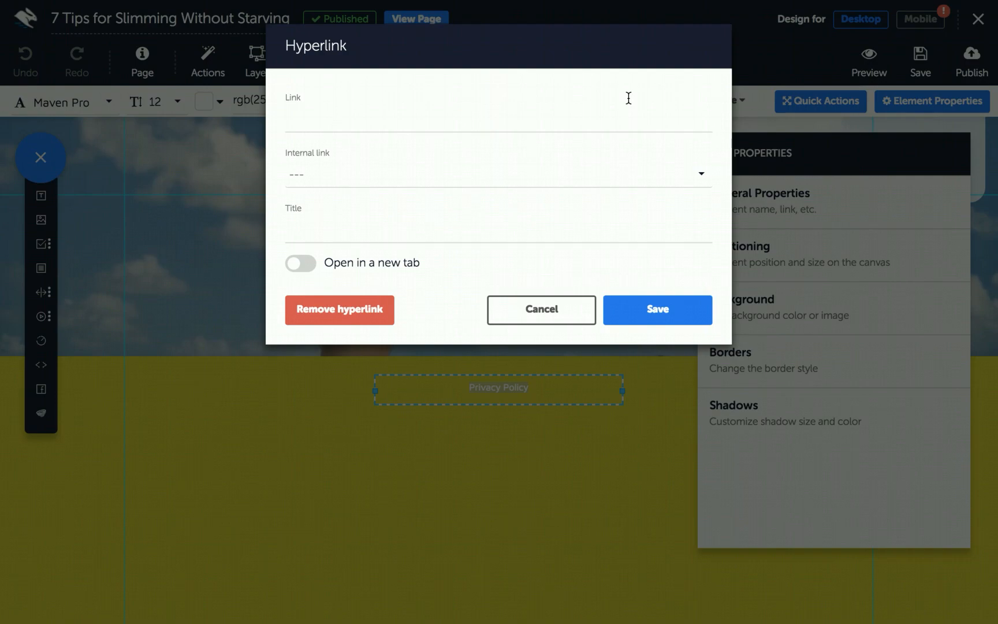
click(521, 124)
text(/privacypolicy)
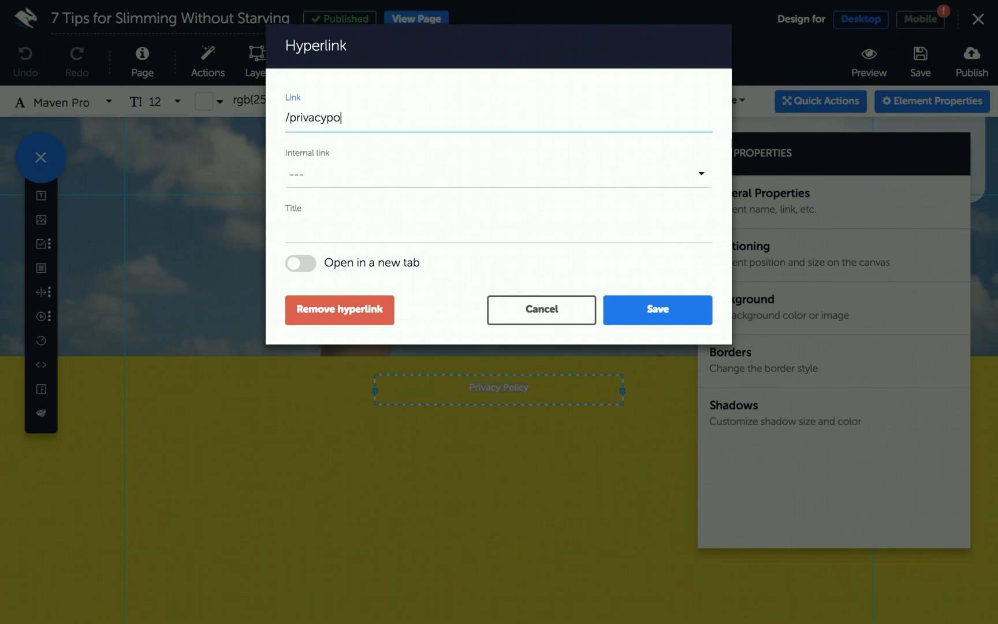
click(649, 315)
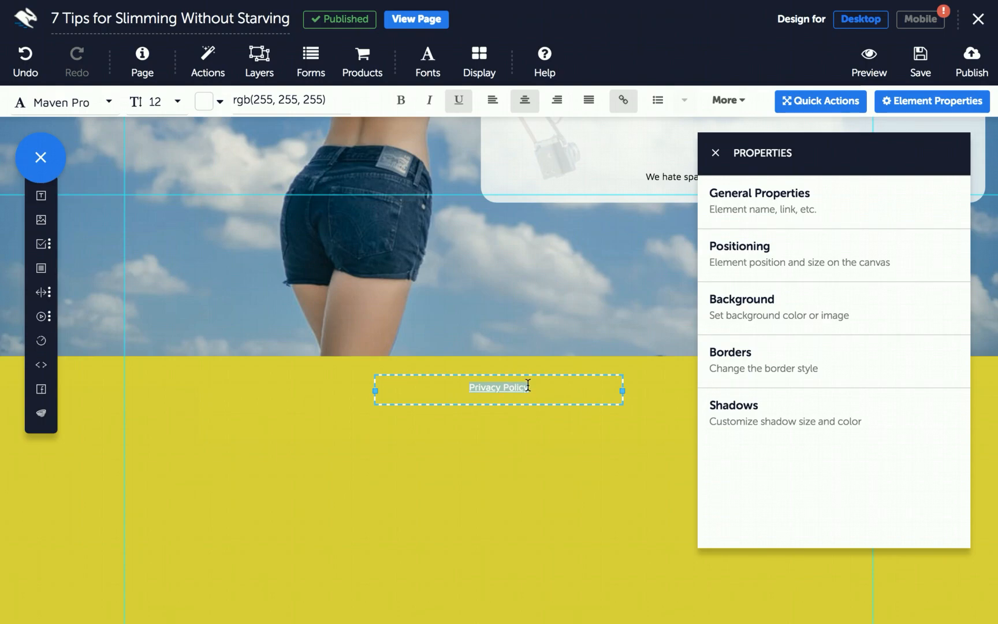
click(968, 69)
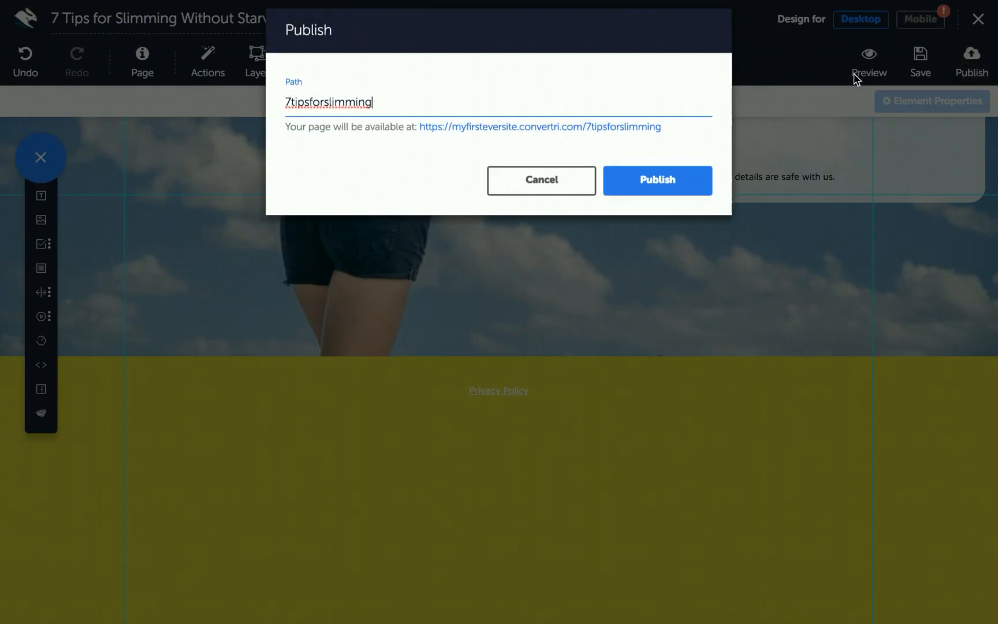
click(653, 192)
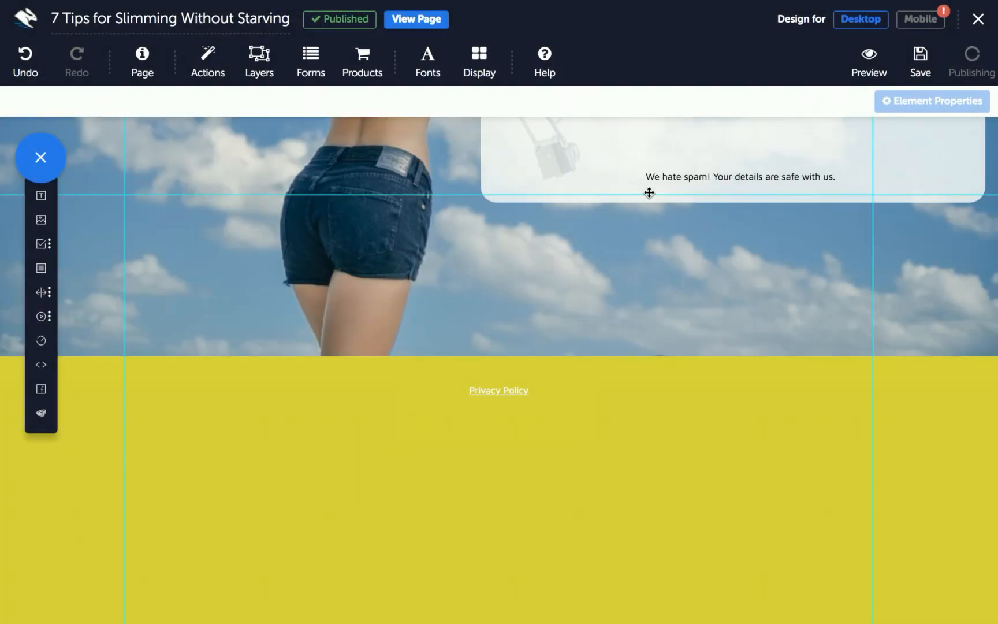
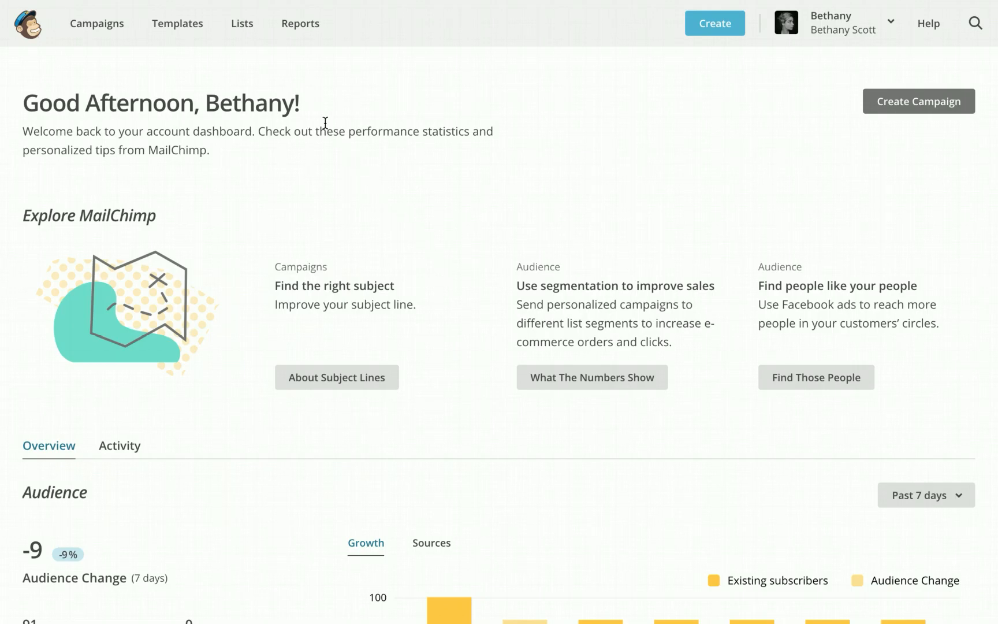
Create a new MailChimp list named 'Slimming Funnel' and paste in the default sender e-mail
click(247, 29)
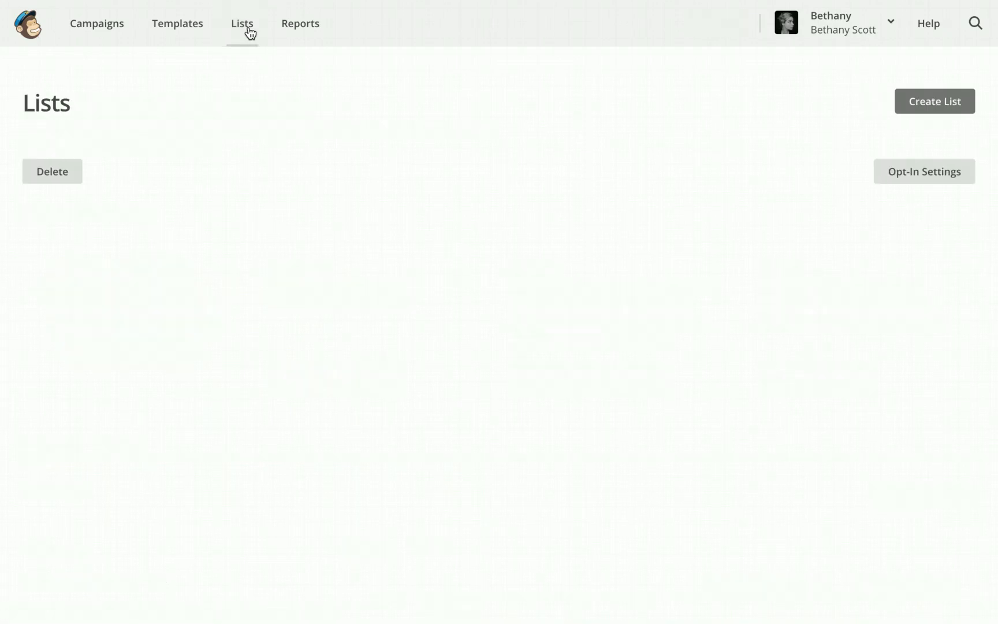
click(921, 109)
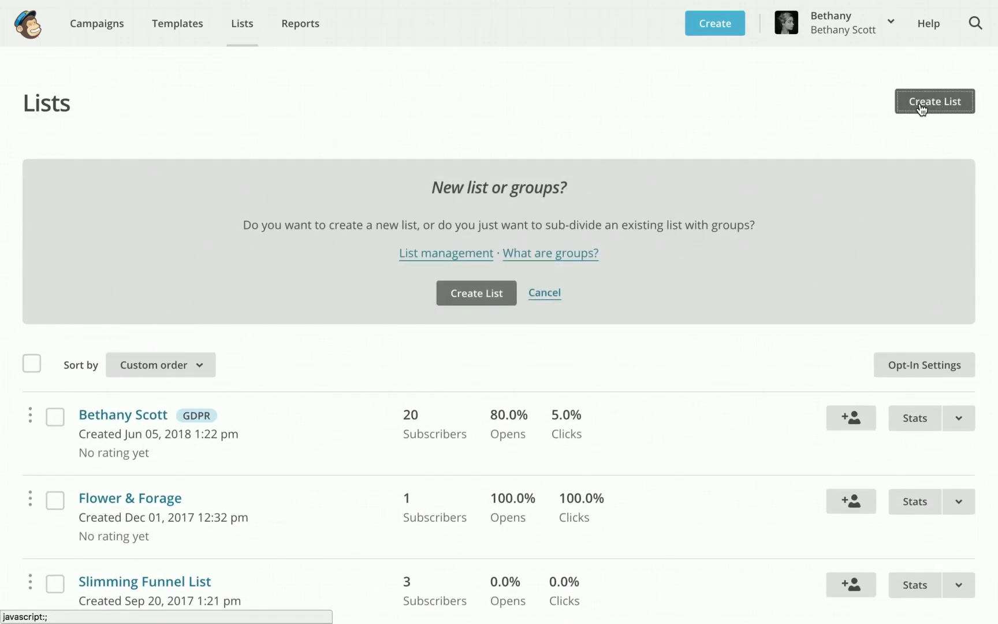
click(492, 295)
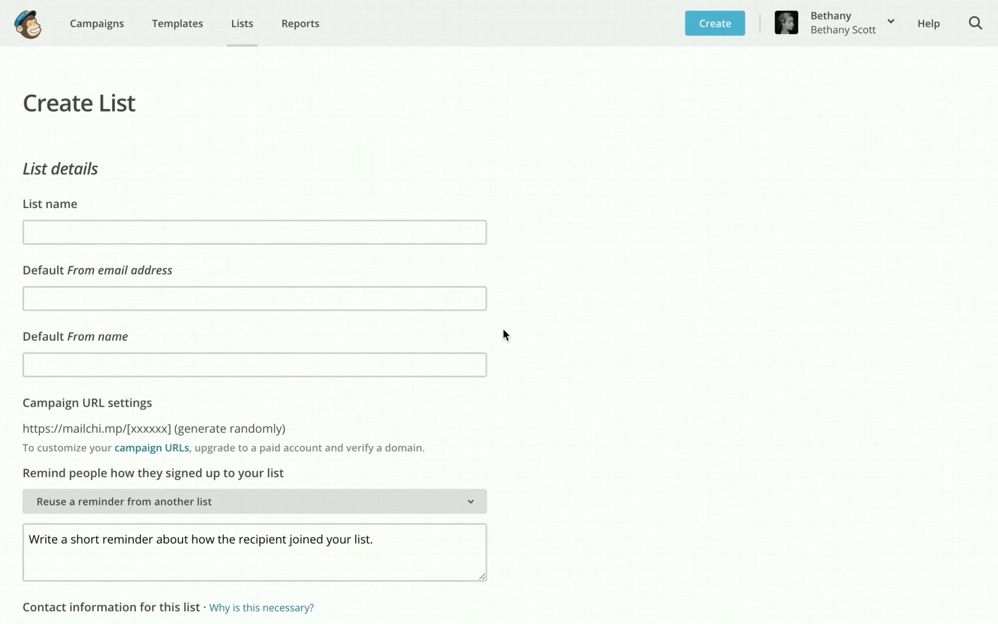
click(259, 230)
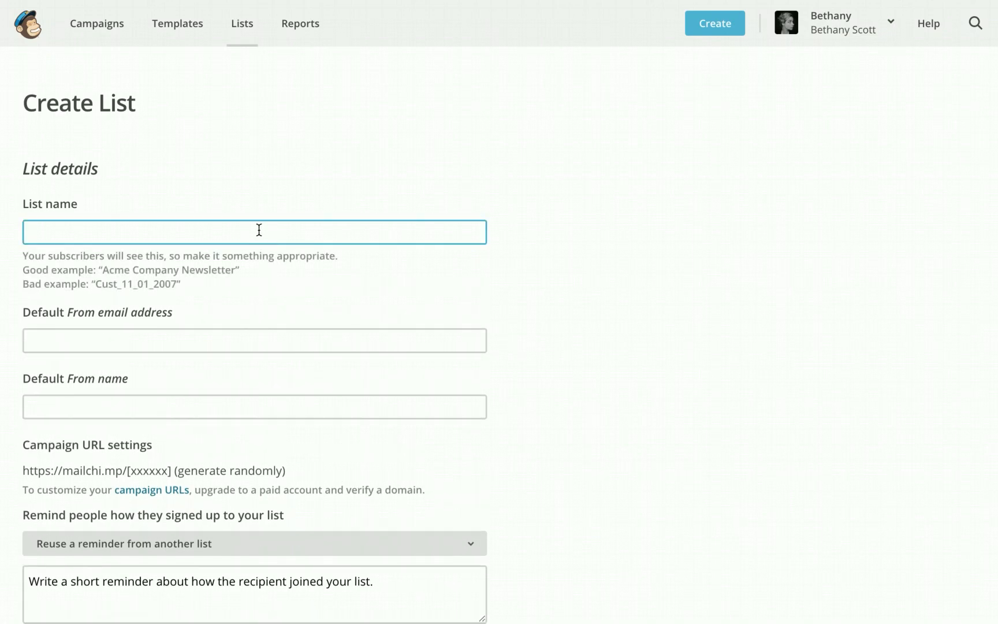
text(Slimming Funnel)
click(216, 338)
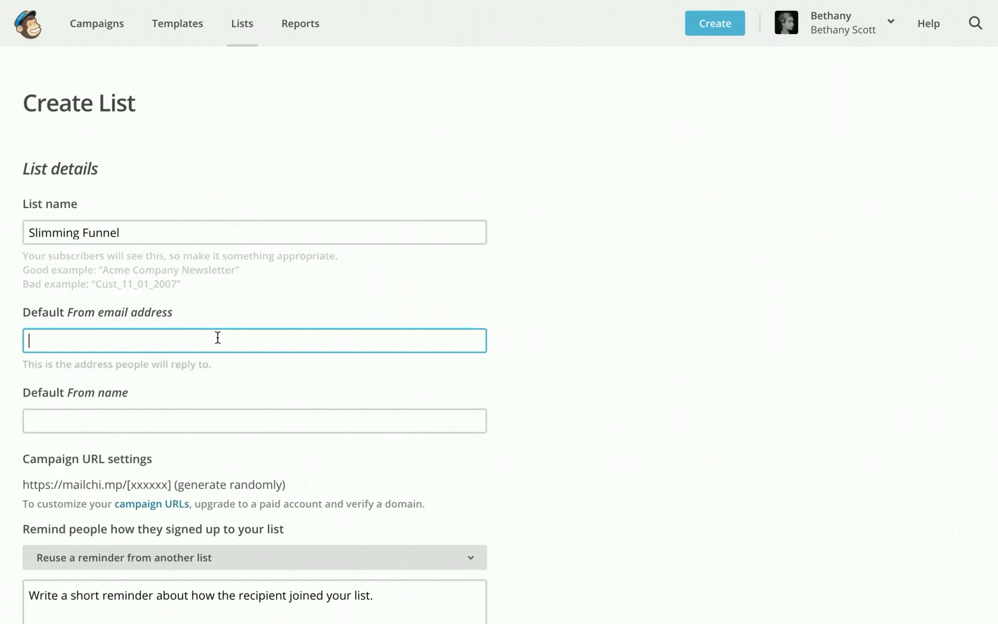
key(ctrl+v)
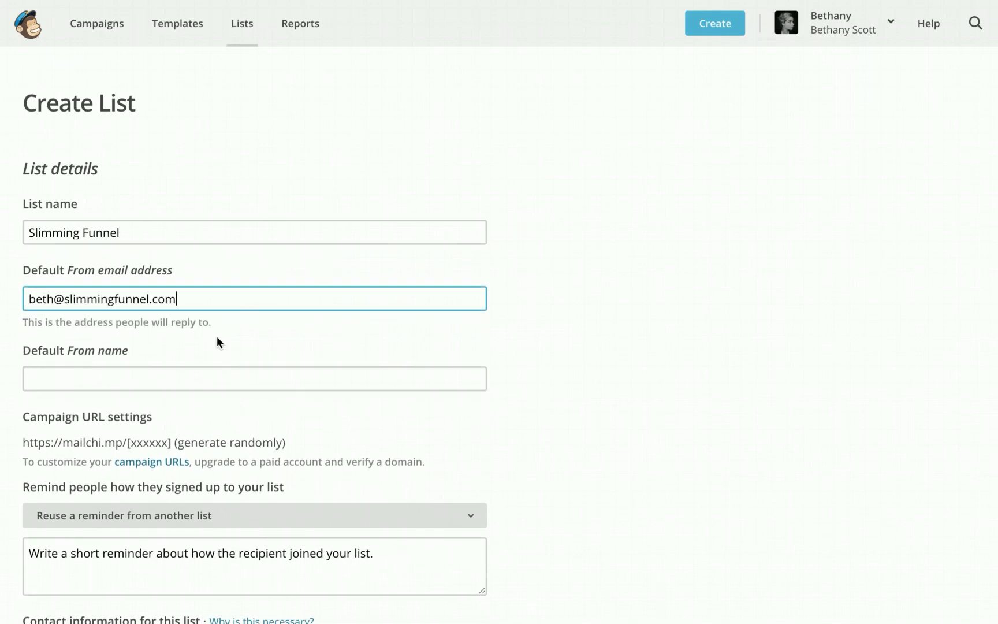
Enter the default sender name and the reminder 'You signed up on my website.', then save the list
click(229, 386)
text(Beth)
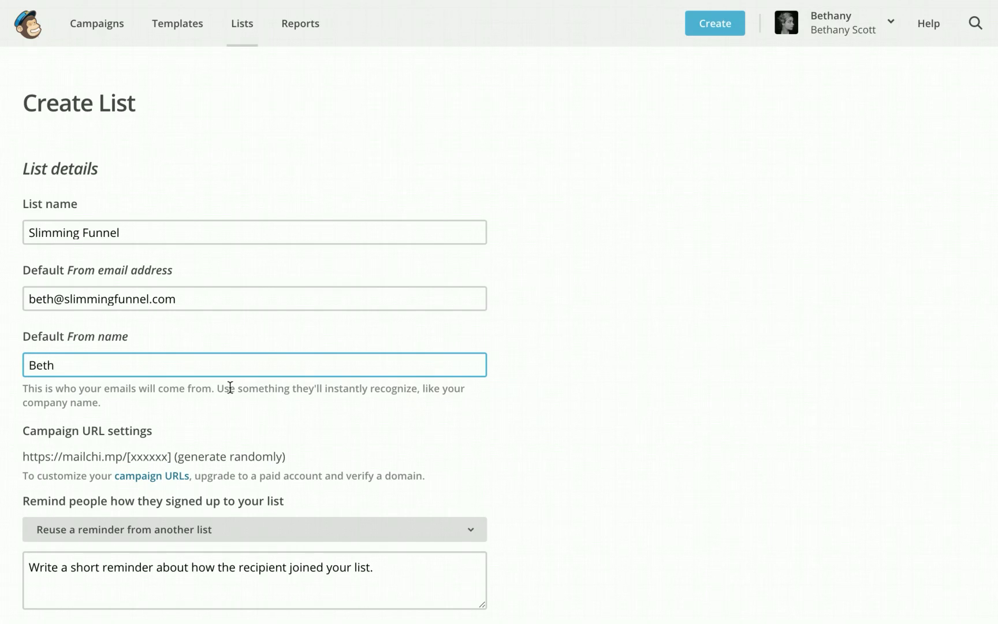
scroll(323, 374, down, 3)
click(324, 374)
text(You)
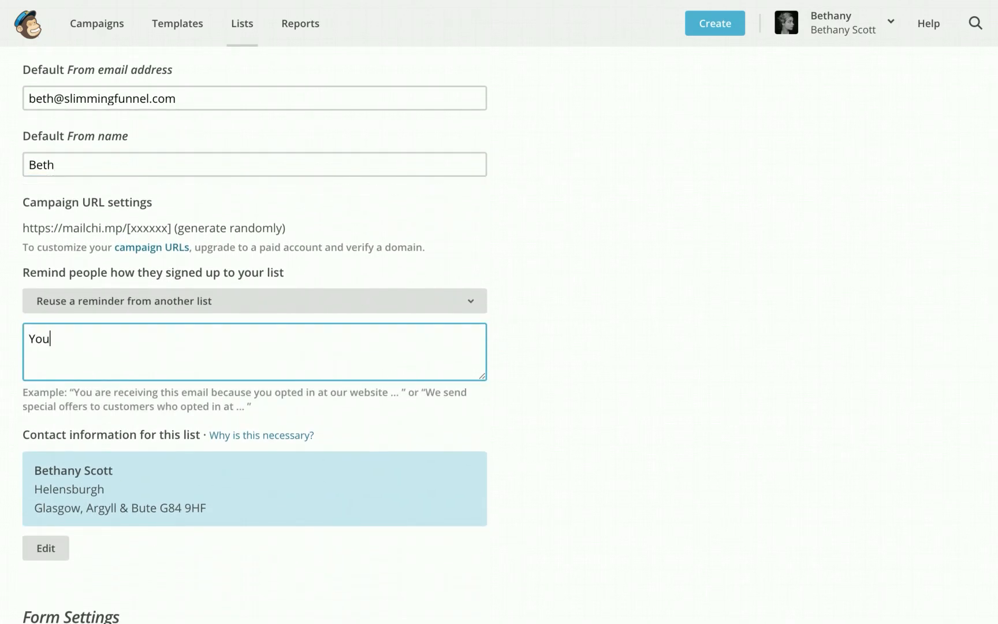
text( signed up on my website.)
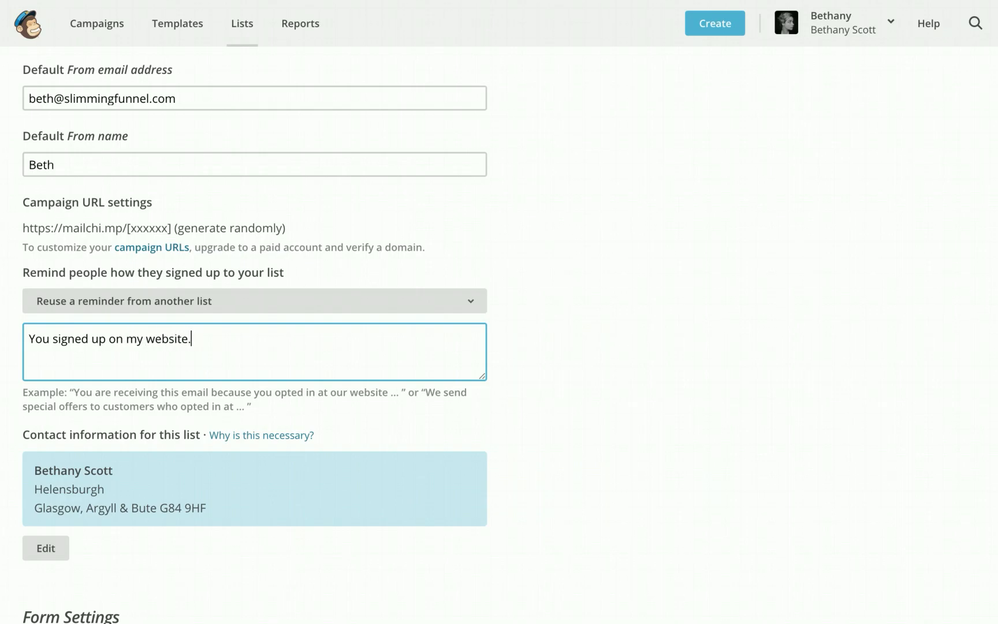
scroll(443, 447, down, 6)
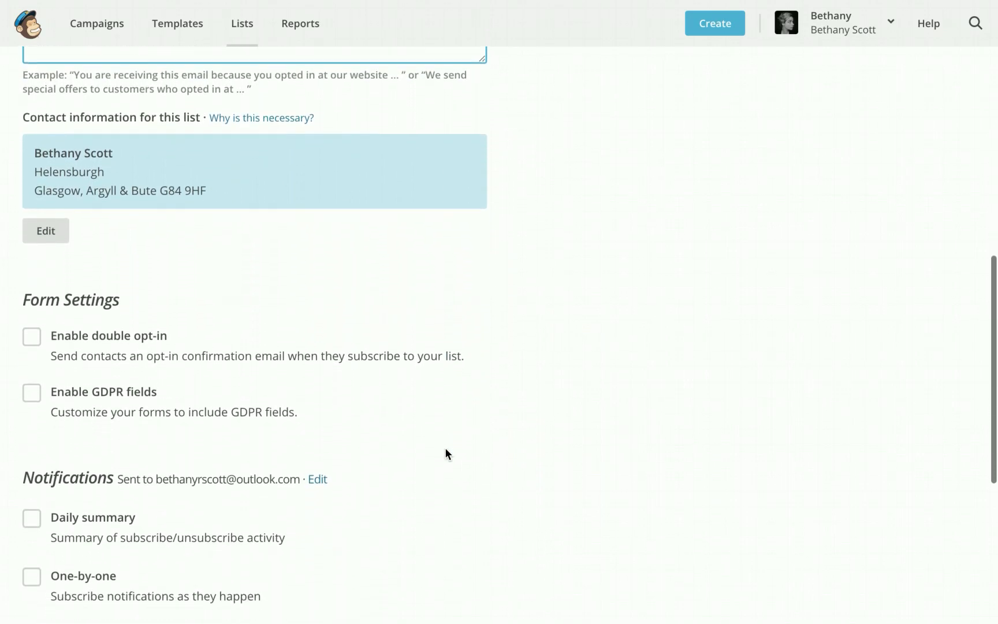
scroll(445, 450, down, 5)
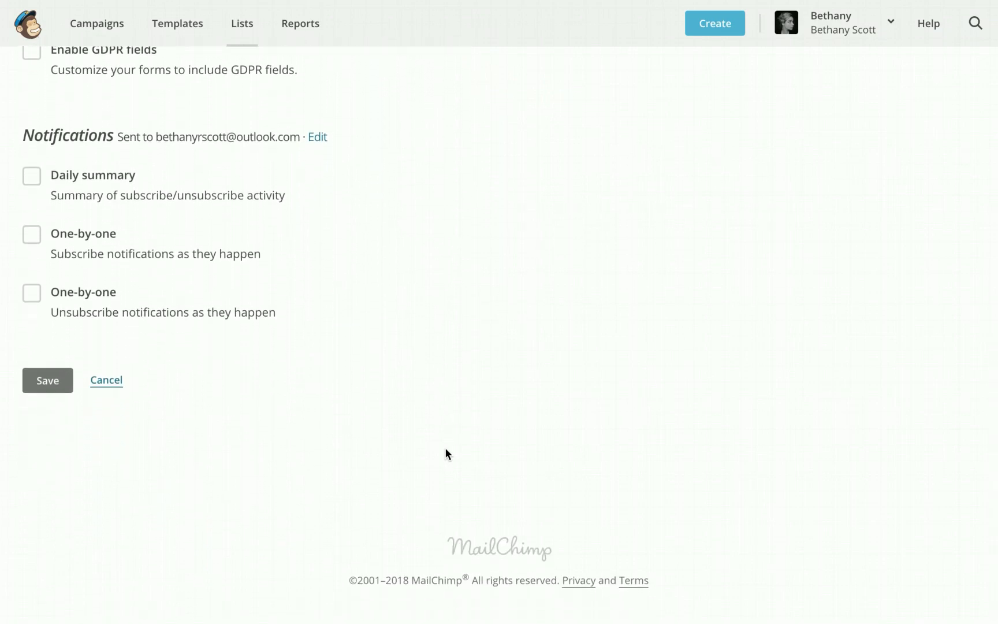
click(68, 390)
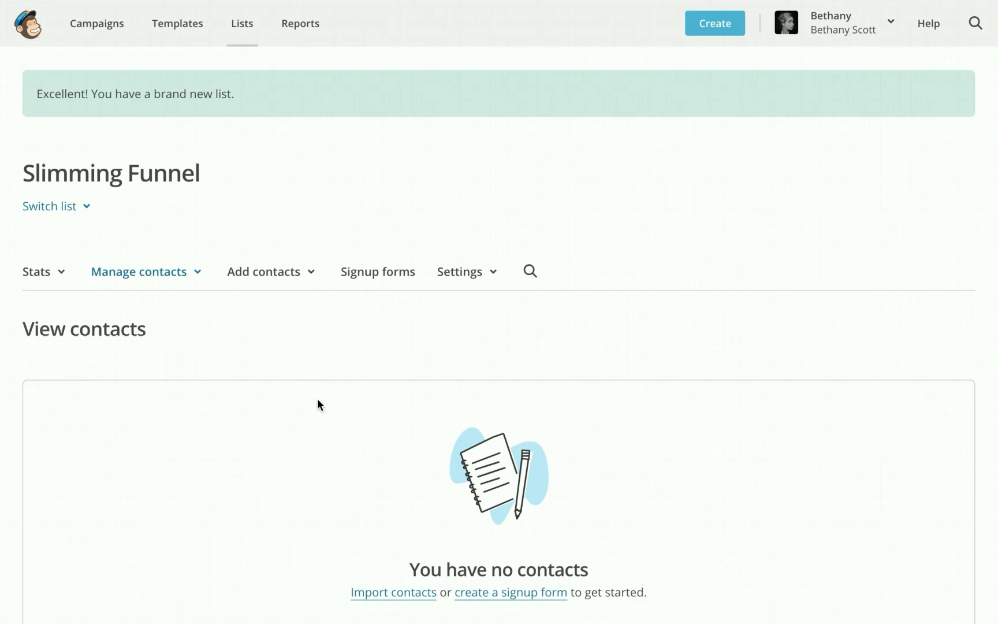
Replace the Default From e-mail with the account owner's own address and save the list defaults
click(367, 276)
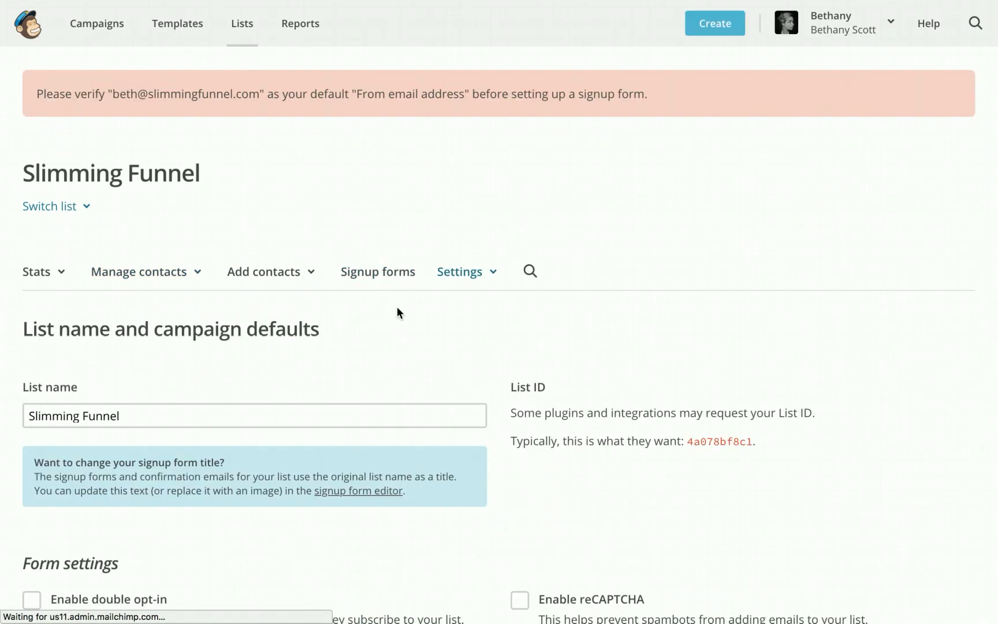
scroll(398, 308, down, 5)
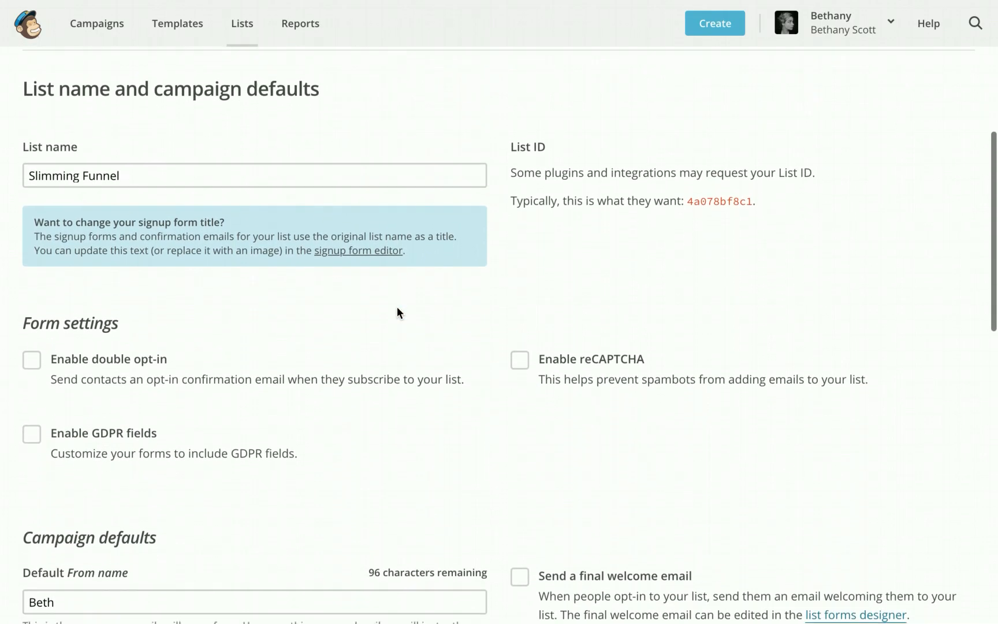
scroll(397, 307, down, 5)
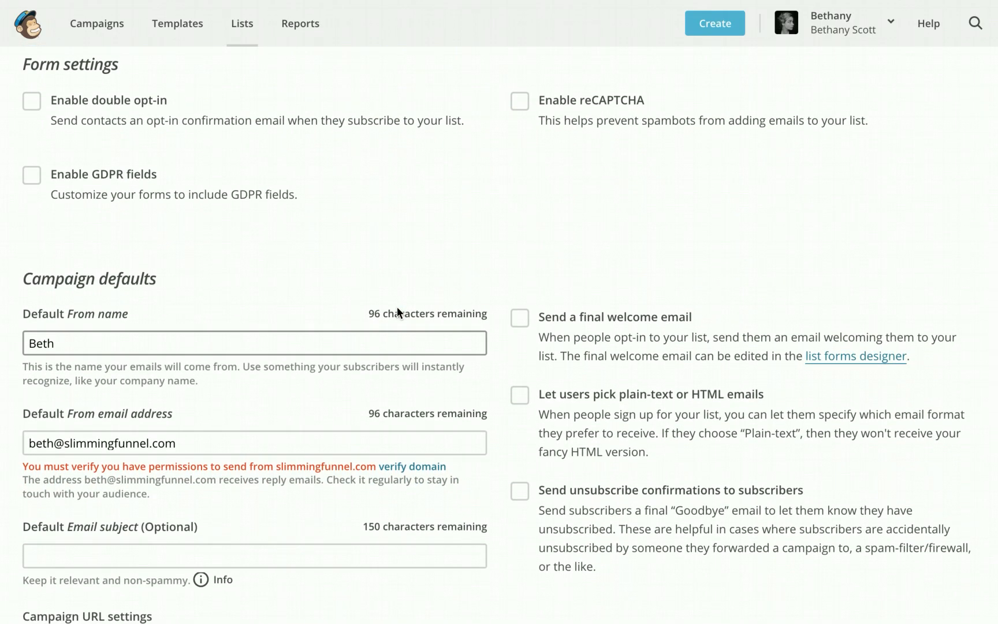
scroll(397, 307, up, 10)
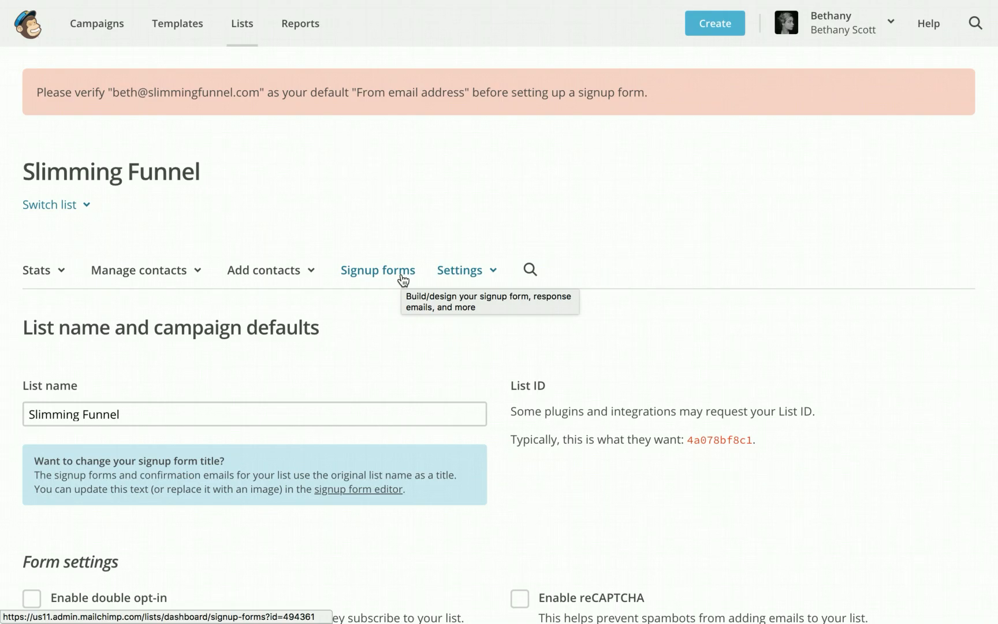
scroll(403, 280, down, 10)
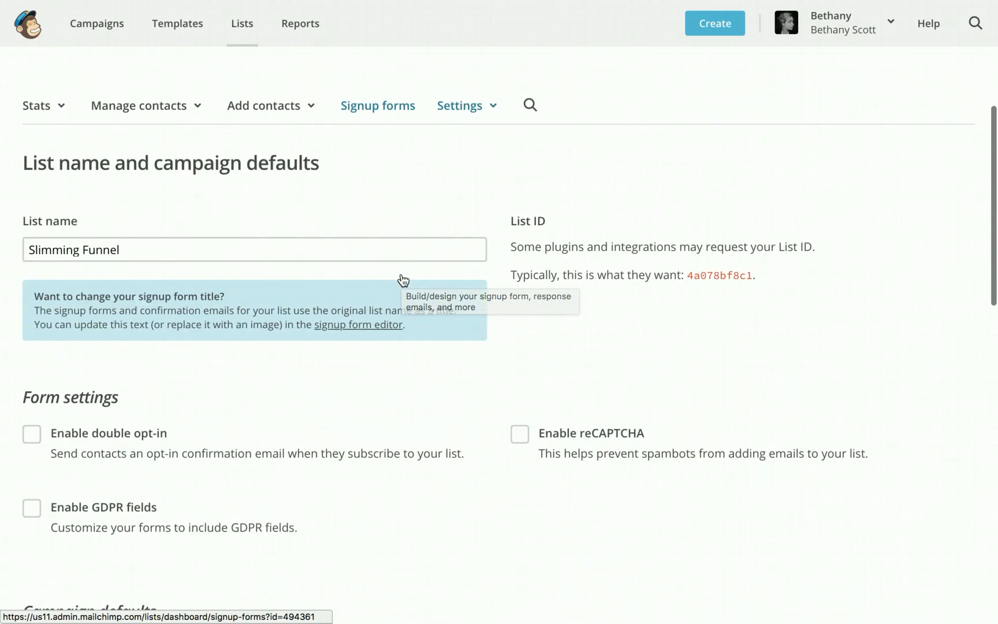
triple_click(247, 303)
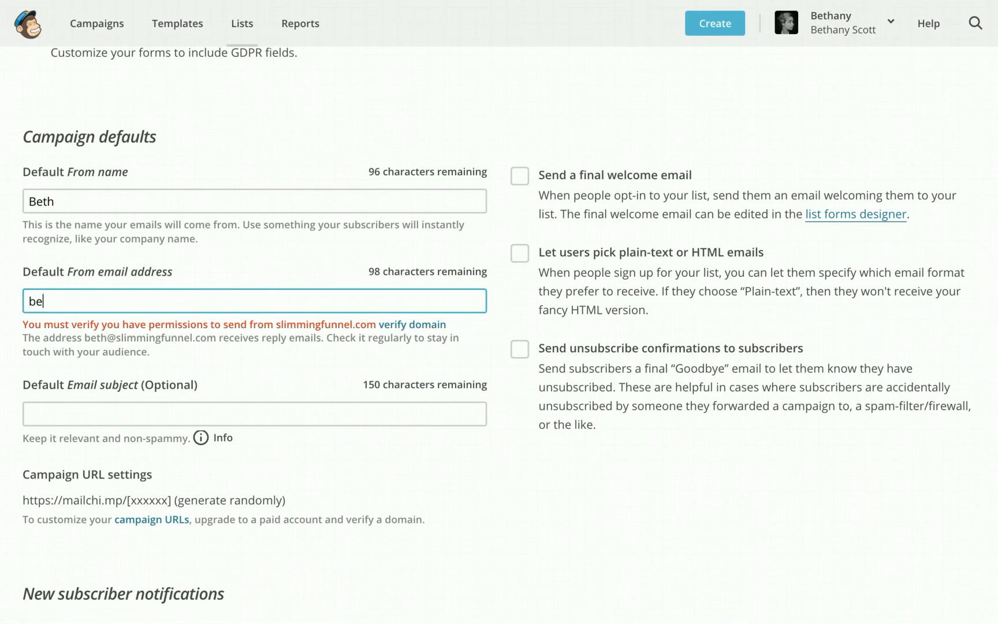
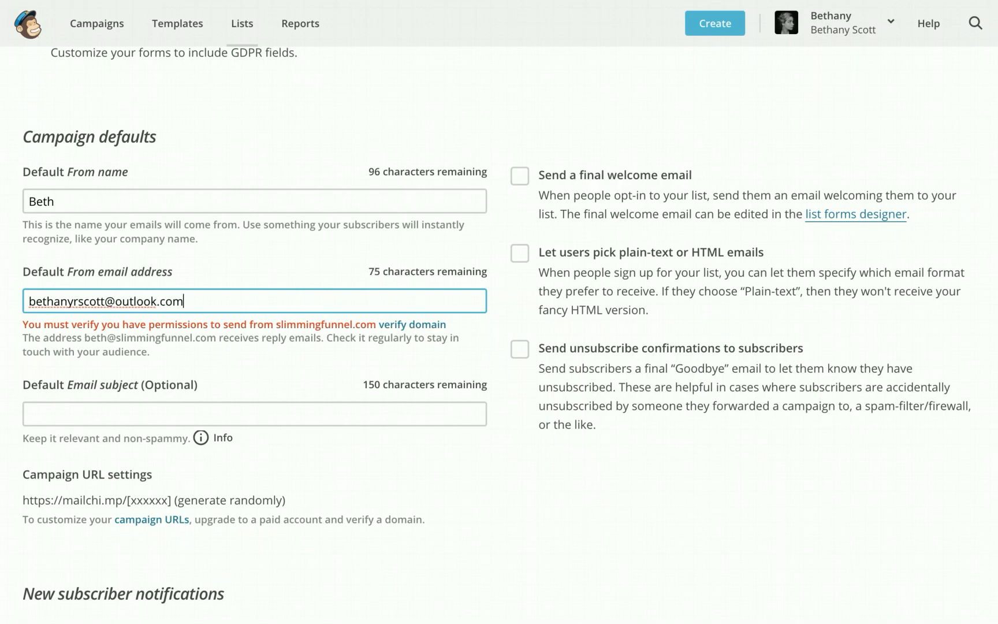
scroll(461, 381, down, 2)
scroll(460, 382, down, 7)
click(136, 438)
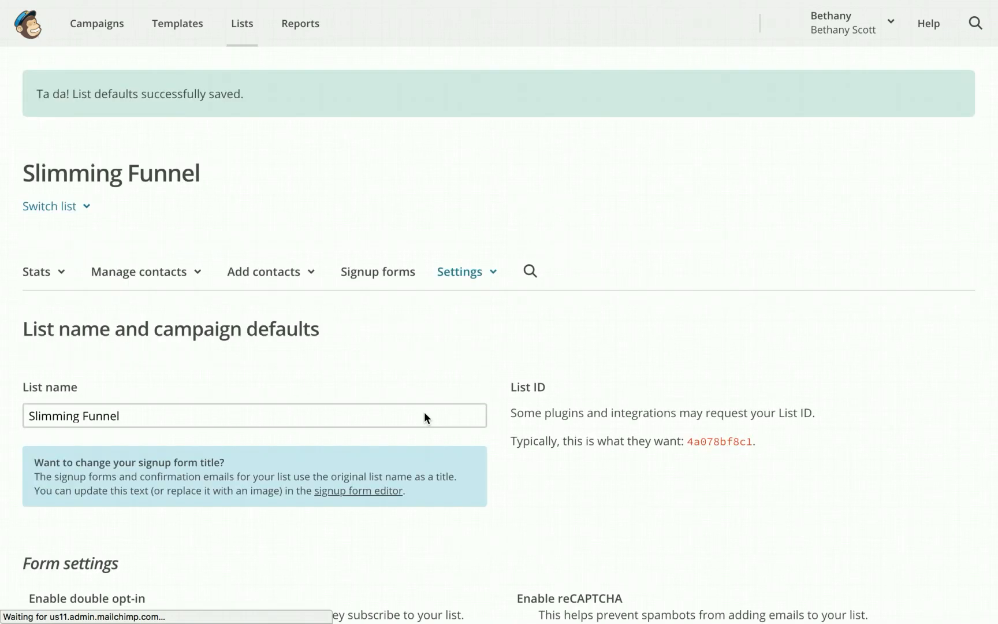
Show the Slimming Funnel Signup forms page with Form builder, Embedded forms and Subscriber pop-up
click(377, 272)
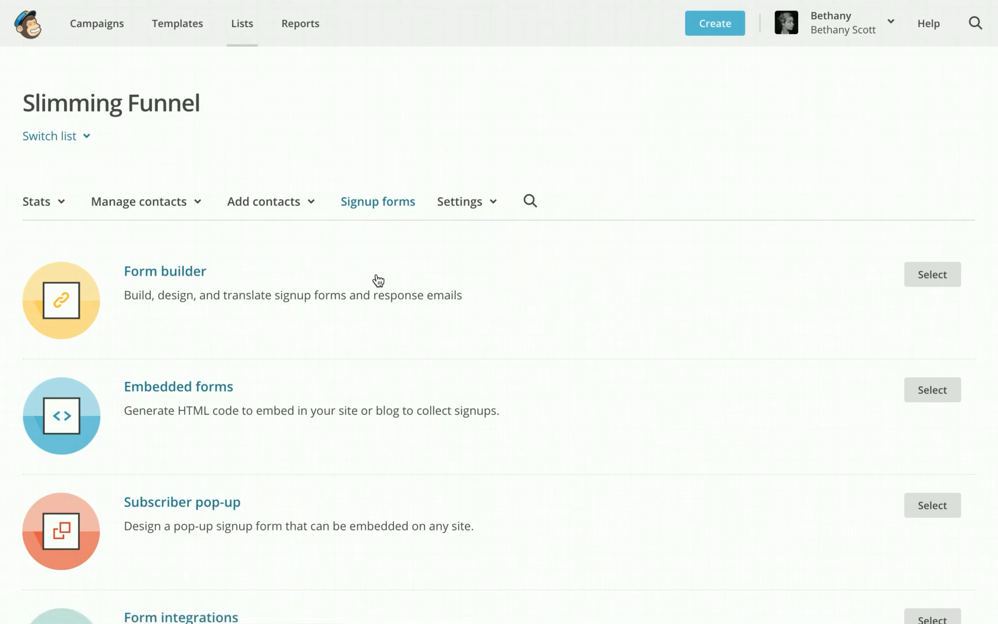
scroll(378, 280, down, 5)
scroll(378, 281, up, 2)
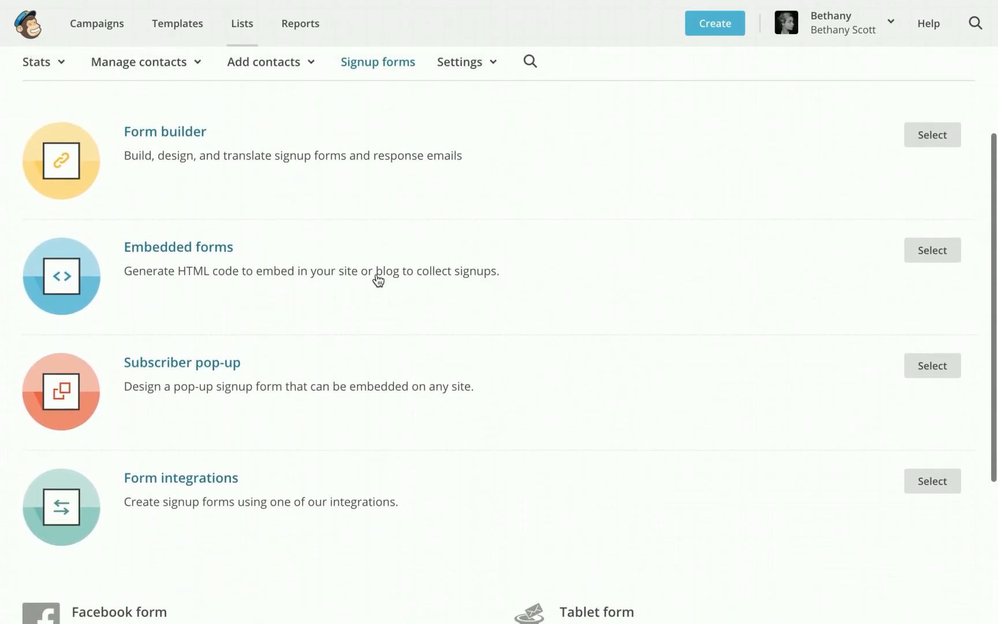
scroll(409, 323, down, 5)
scroll(409, 330, up, 8)
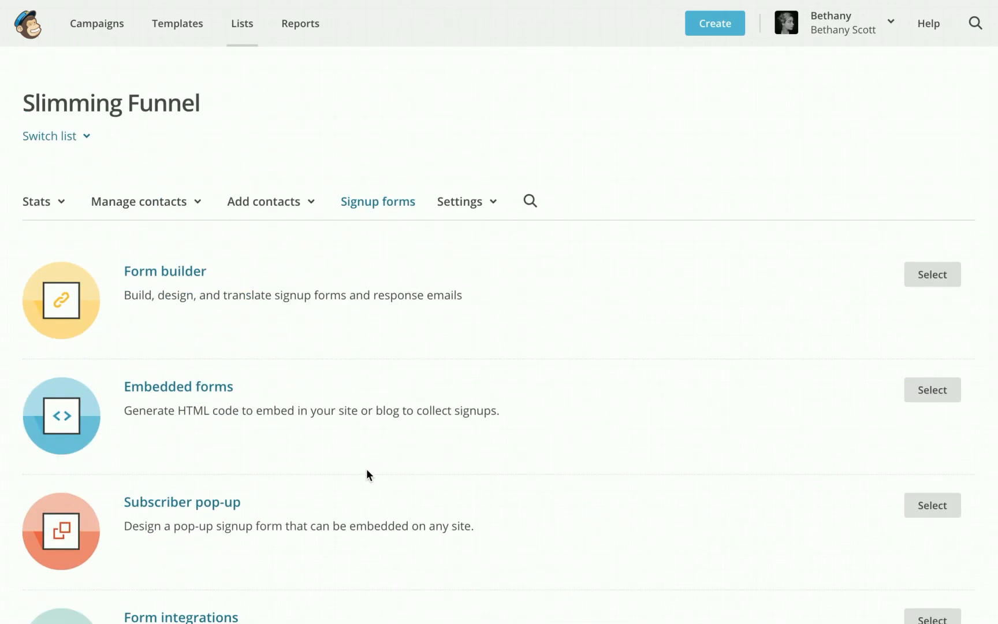
scroll(368, 472, down, 4)
scroll(367, 473, up, 5)
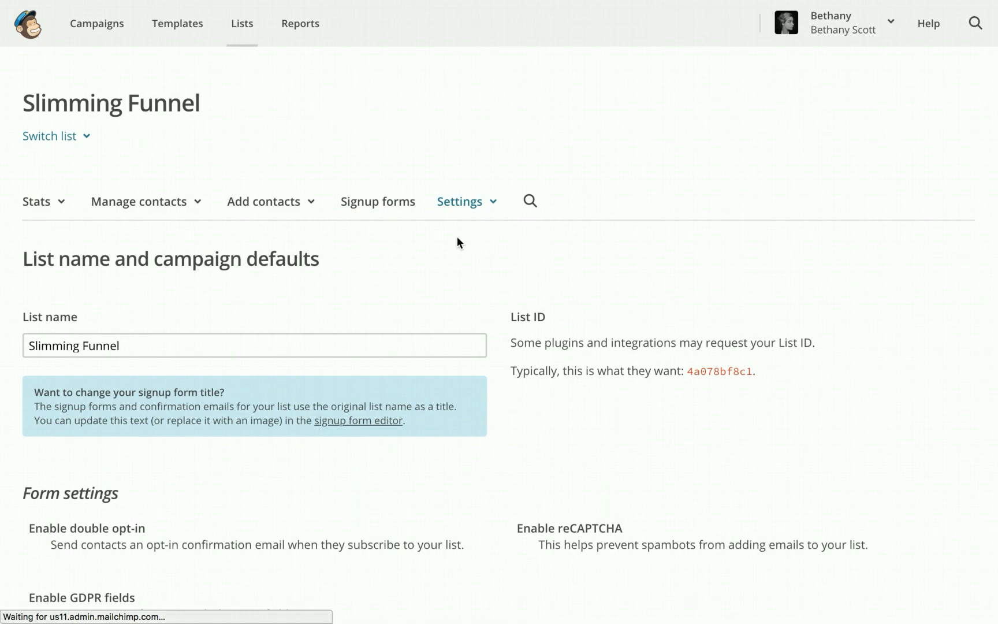
click(374, 203)
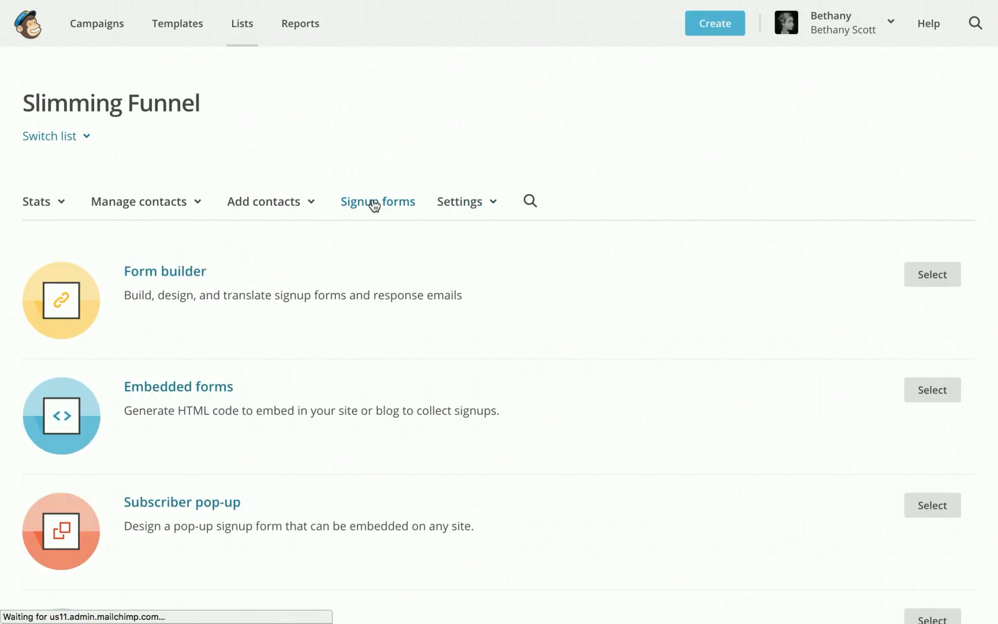
In Form builder, delete the First Name field, confirming by typing DELETE
click(926, 274)
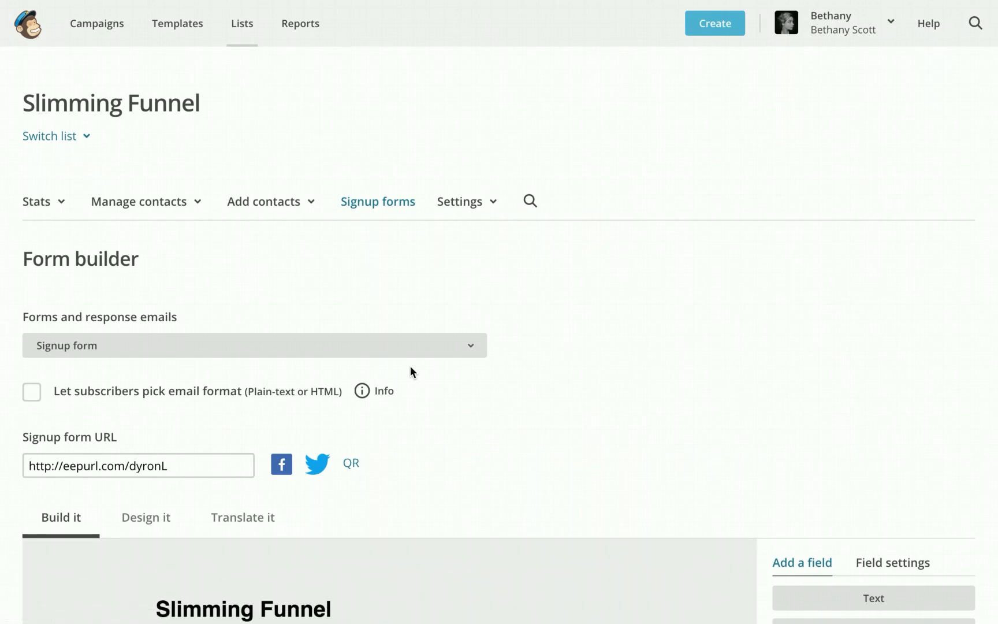
scroll(624, 296, down, 7)
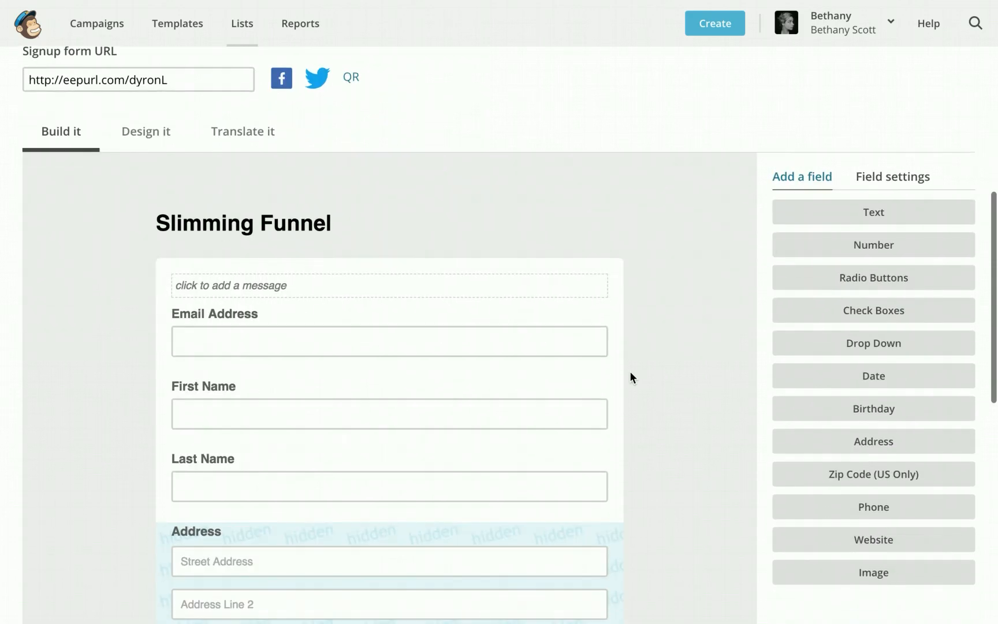
click(388, 406)
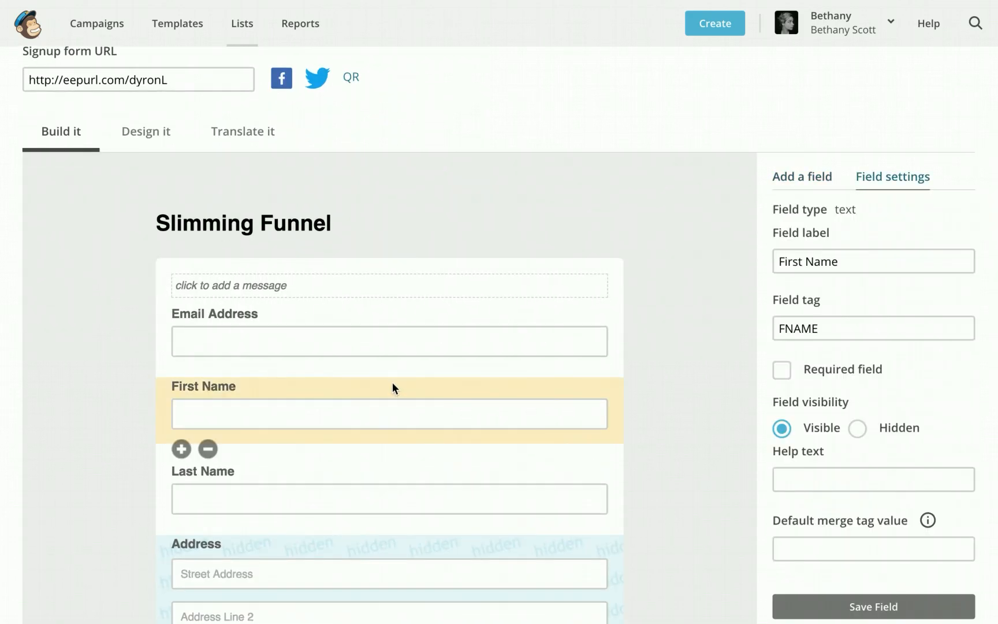
click(210, 447)
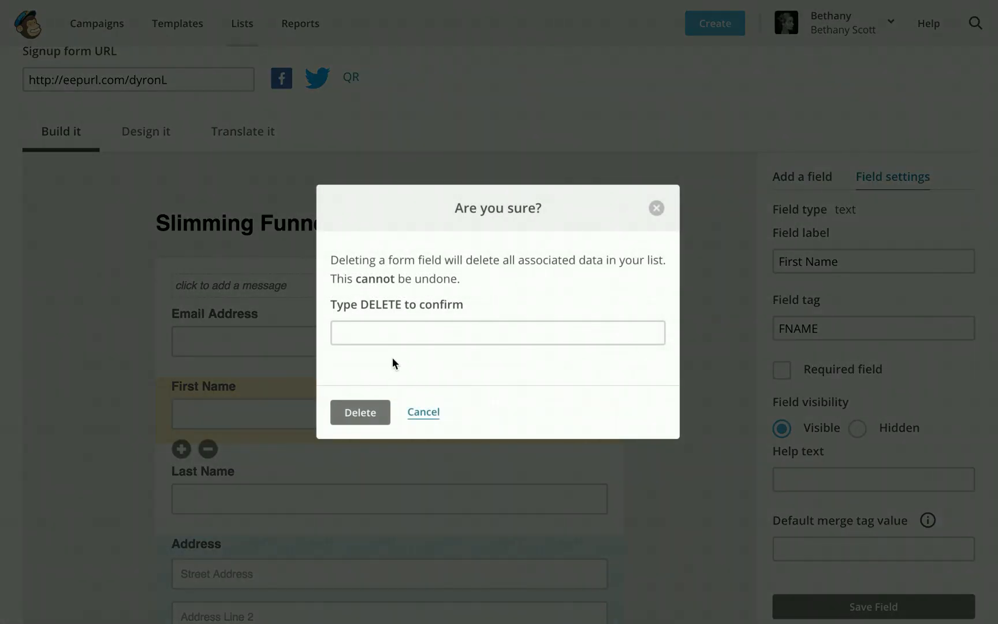
click(382, 334)
text(DELETE)
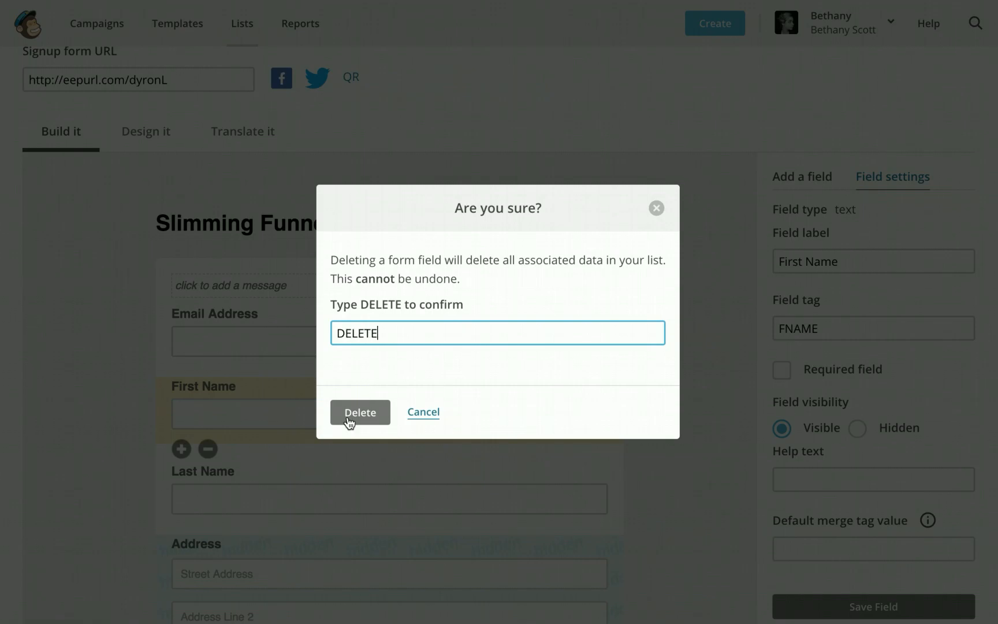
click(357, 415)
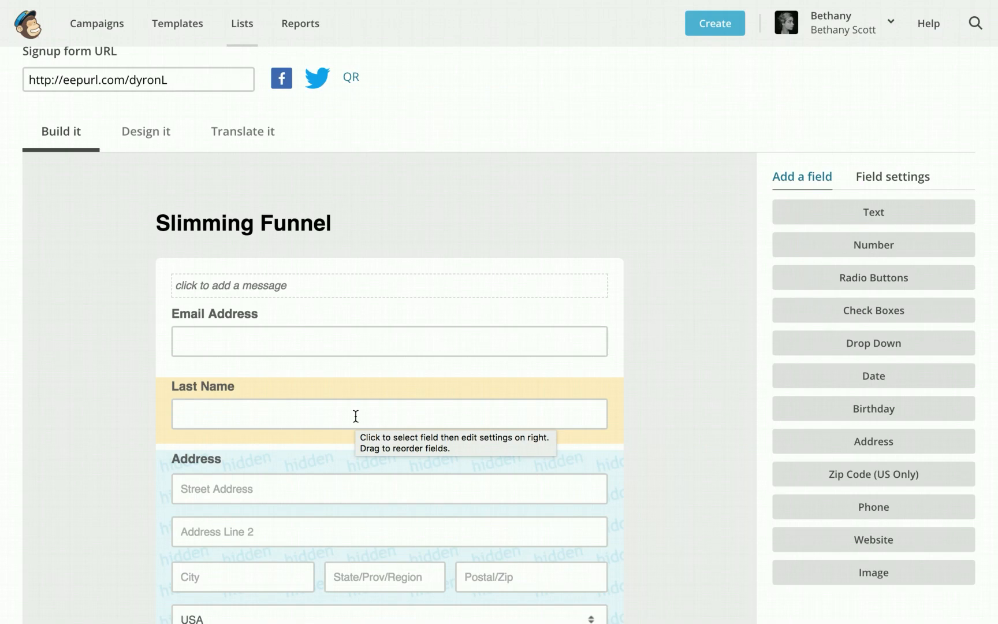
scroll(356, 416, down, 2)
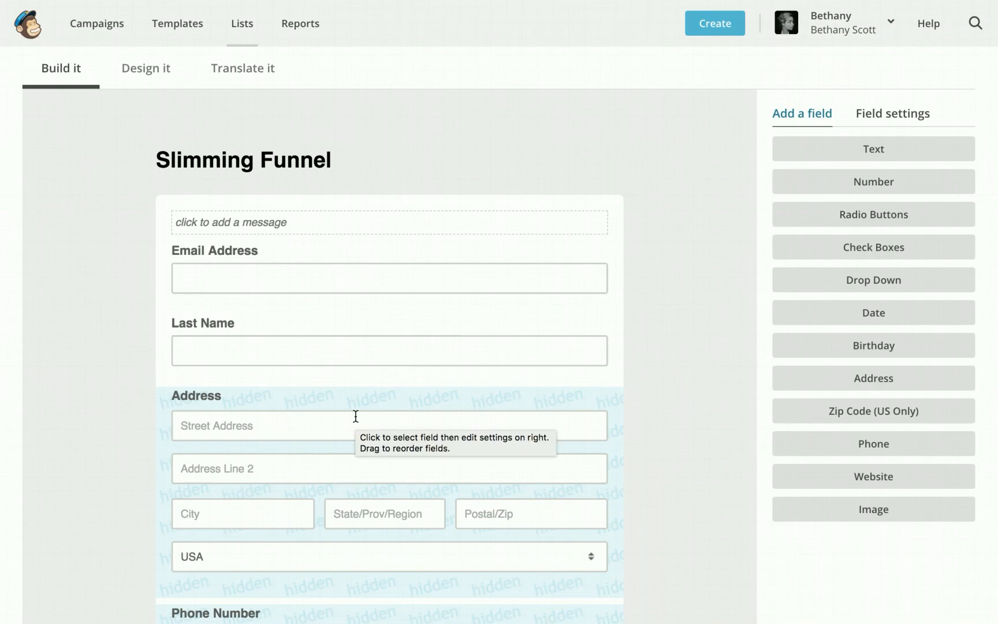
scroll(479, 321, down, 5)
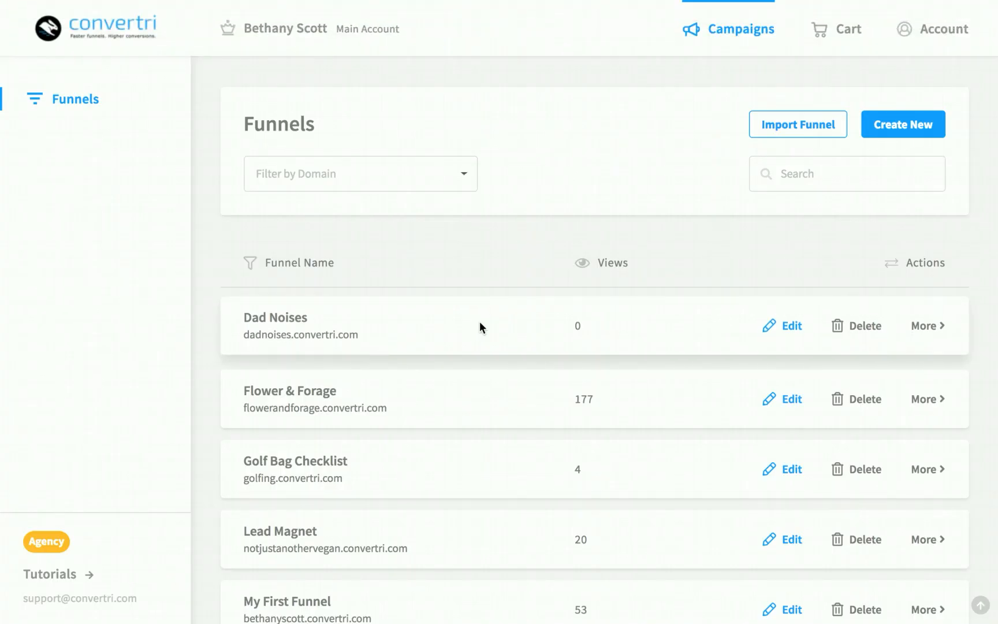
Preview My First Funnel and the slimmingfunnel 'my first funnel' in new tabs, closing each afterwards
scroll(456, 256, down, 7)
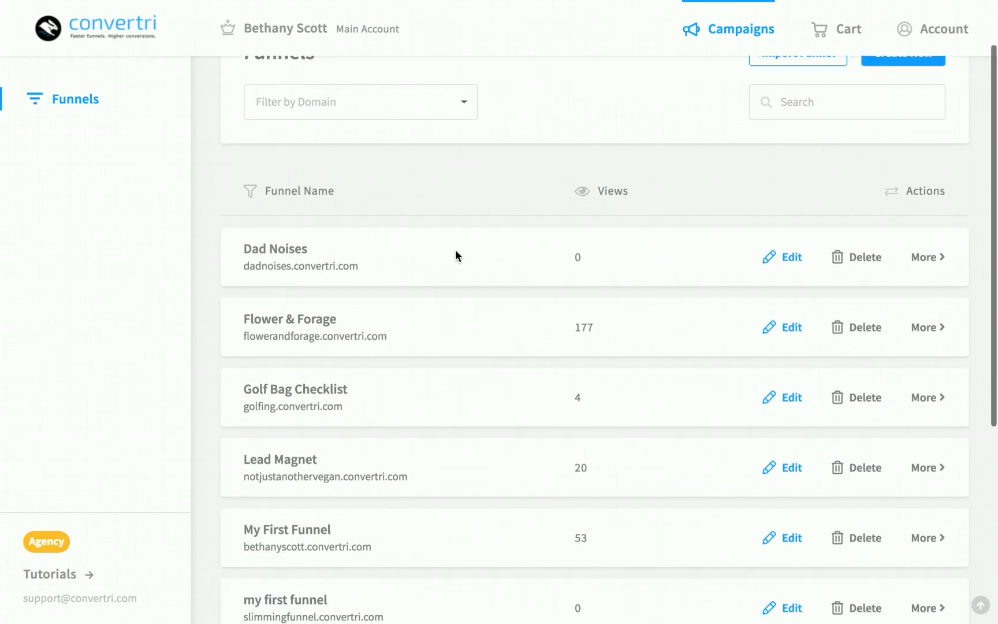
scroll(457, 256, up, 7)
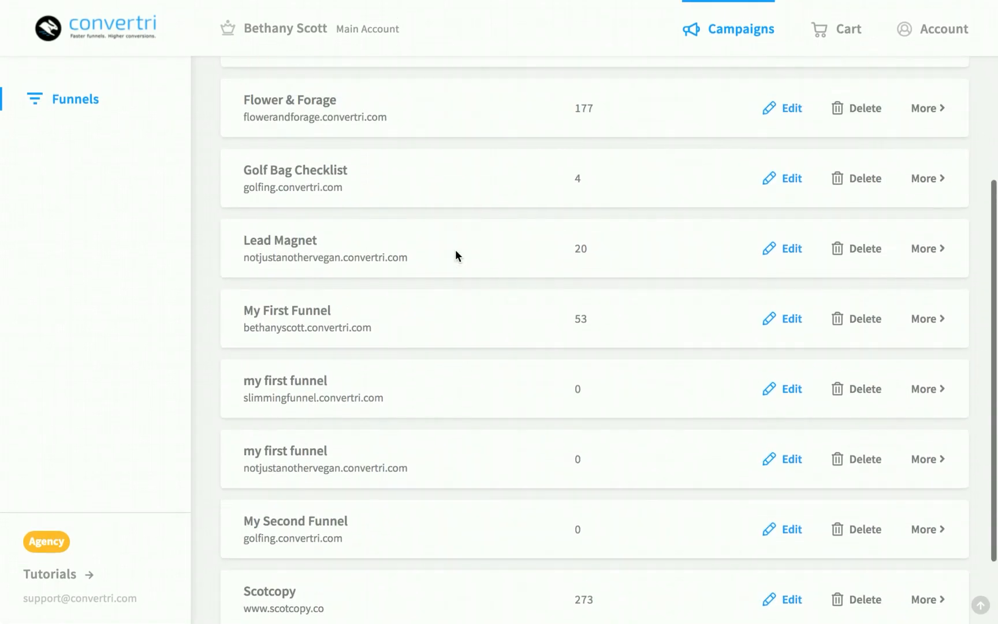
scroll(456, 256, down, 2)
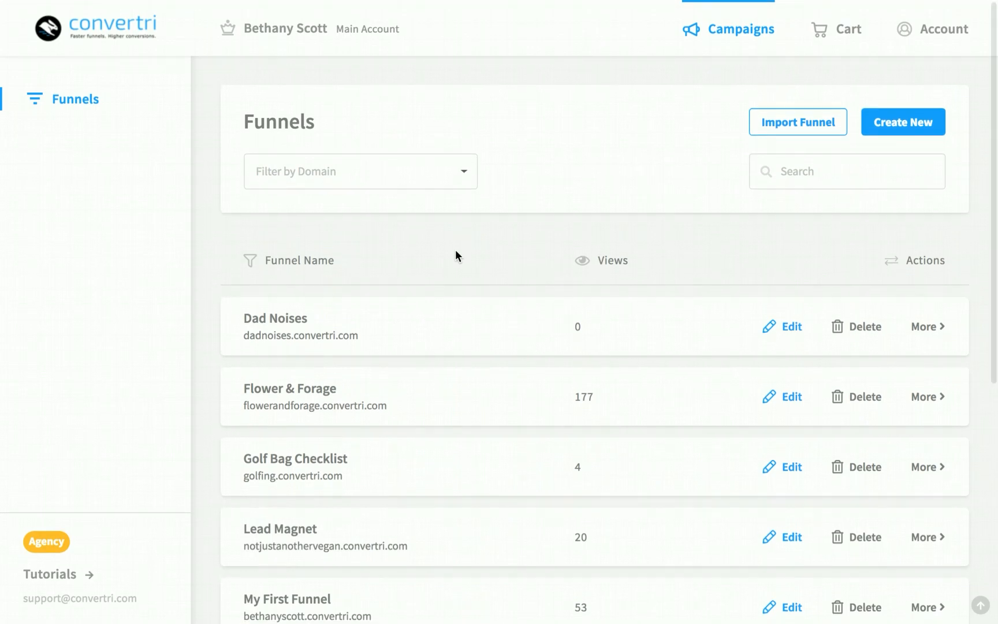
scroll(455, 254, down, 2)
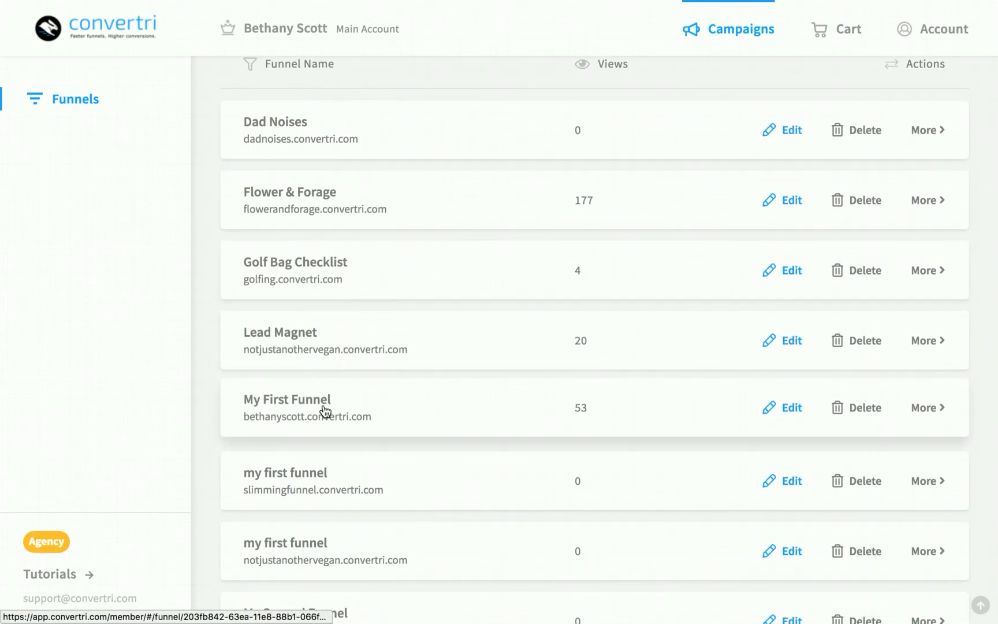
super+click(325, 408)
click(474, 31)
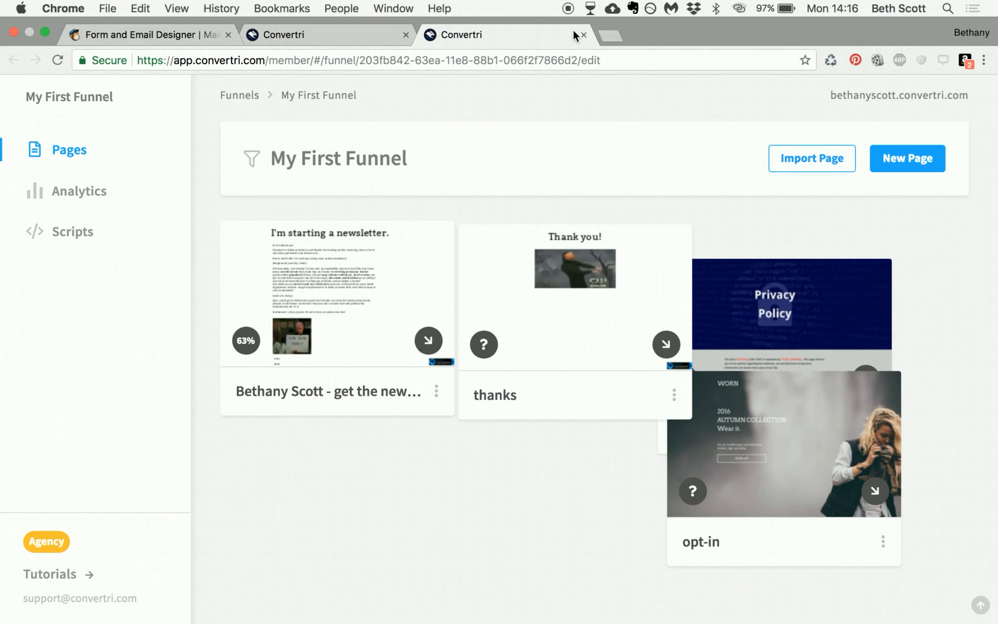
click(583, 35)
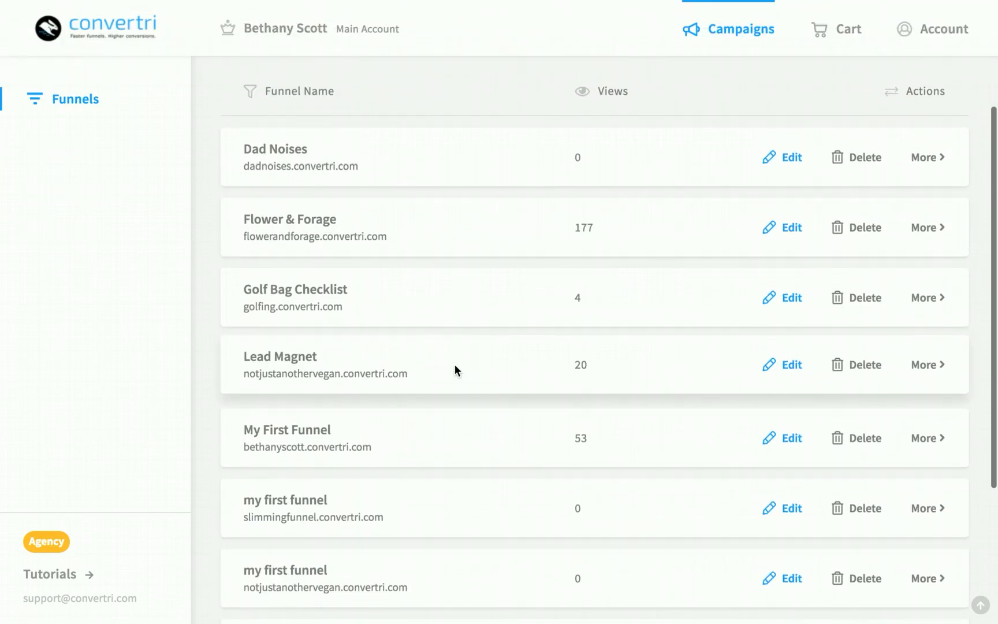
scroll(455, 364, down, 1)
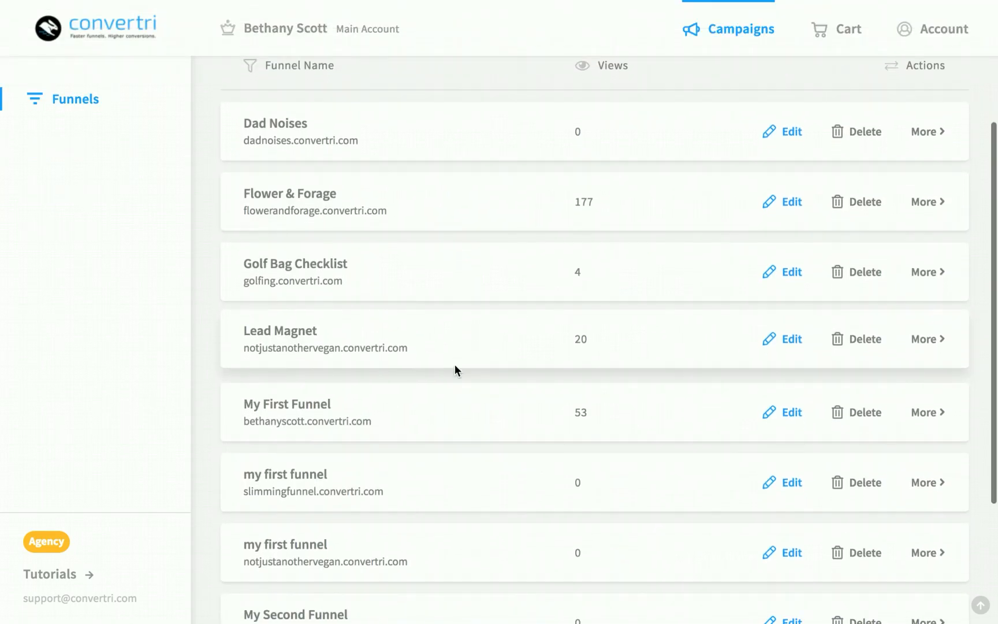
super+click(327, 478)
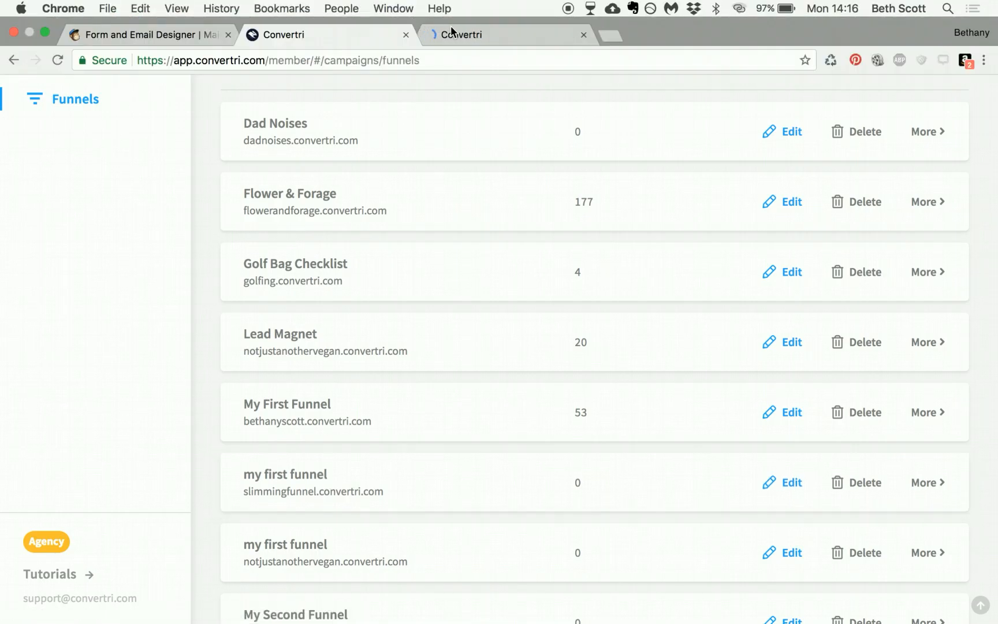
click(463, 35)
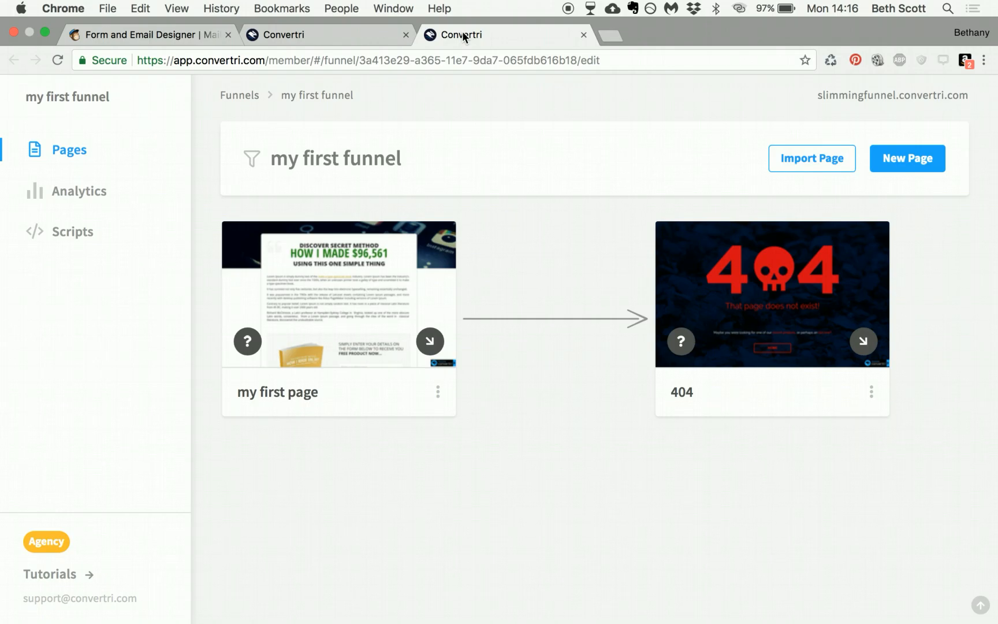
click(582, 34)
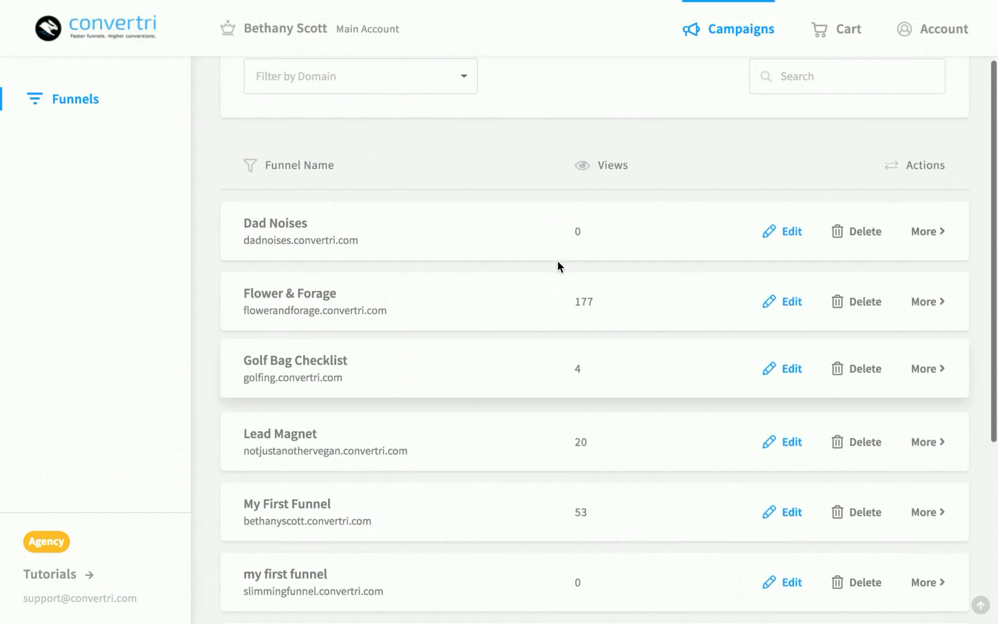
scroll(558, 260, up, 1)
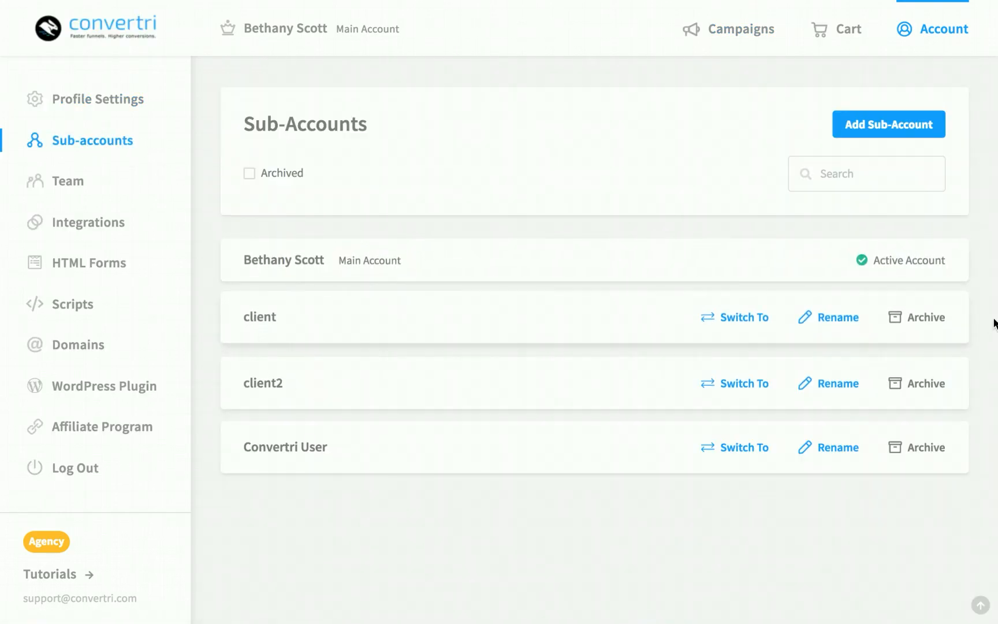
Switch to the client sub-account, then to Convertri User, and check its My First Funnel
click(733, 318)
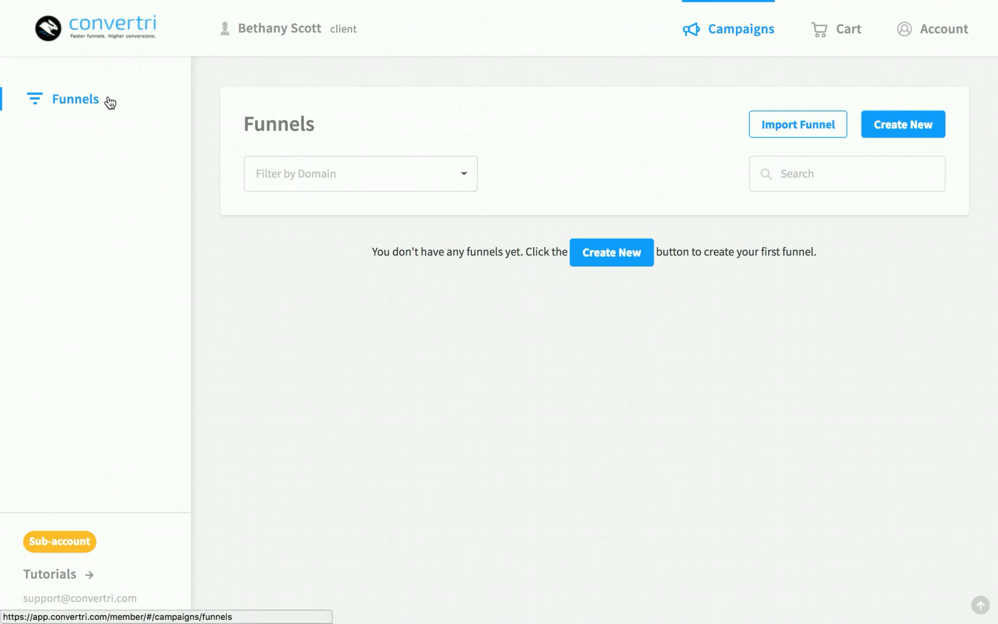
click(927, 30)
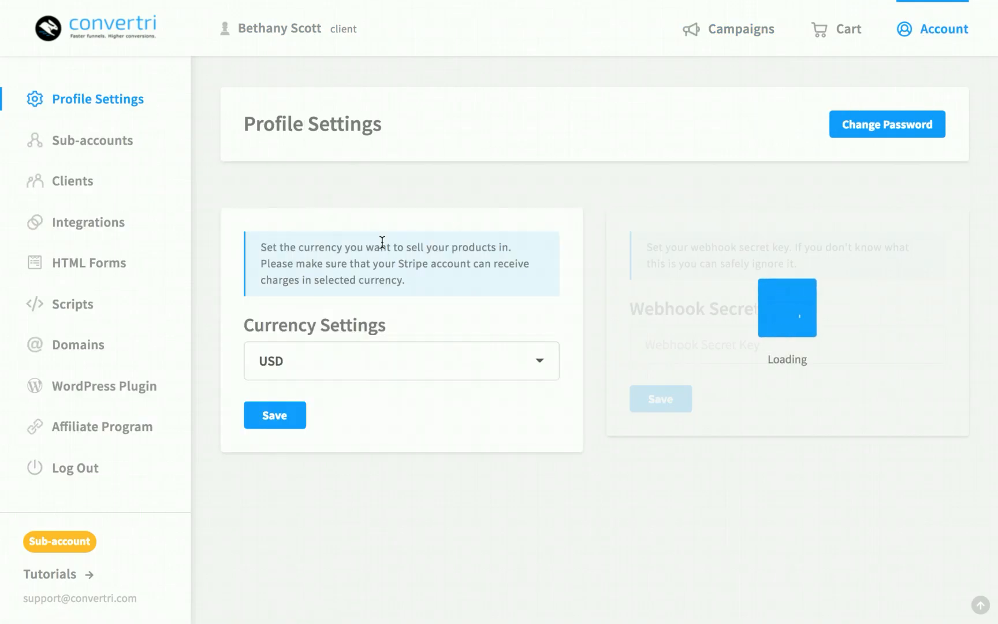
click(87, 139)
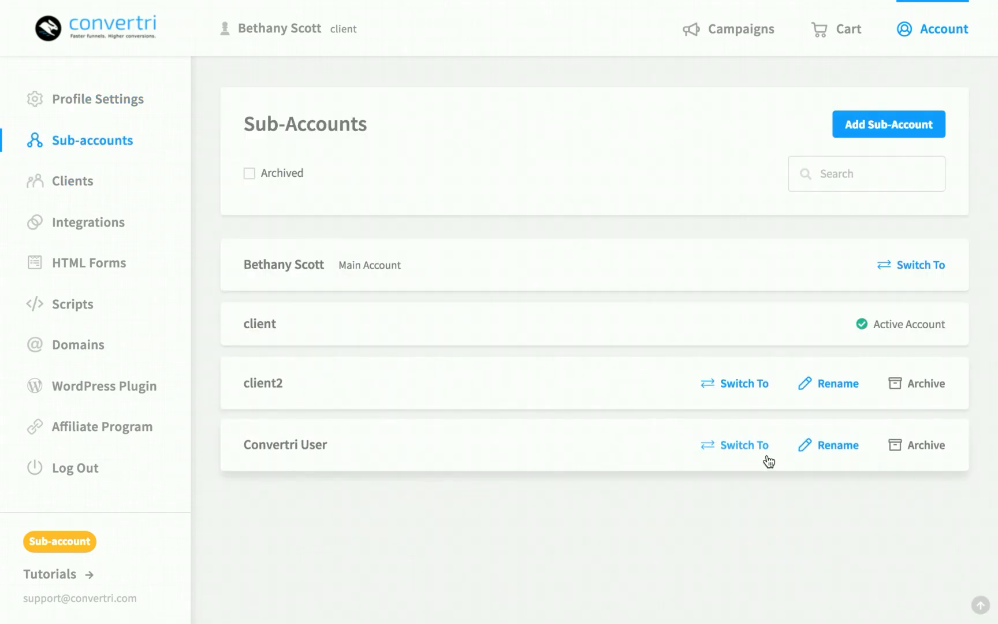
click(744, 443)
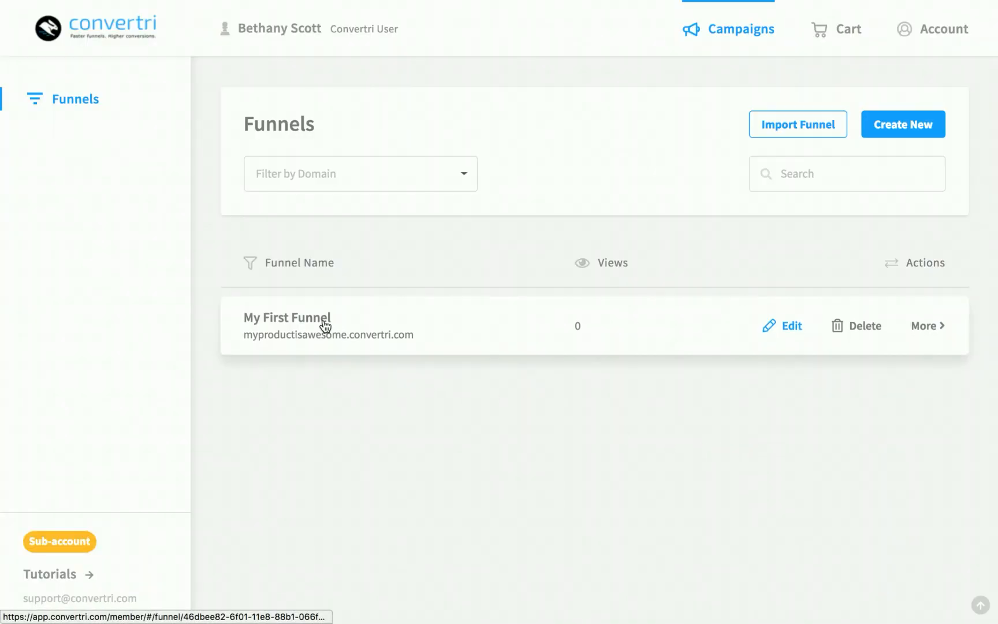
click(325, 327)
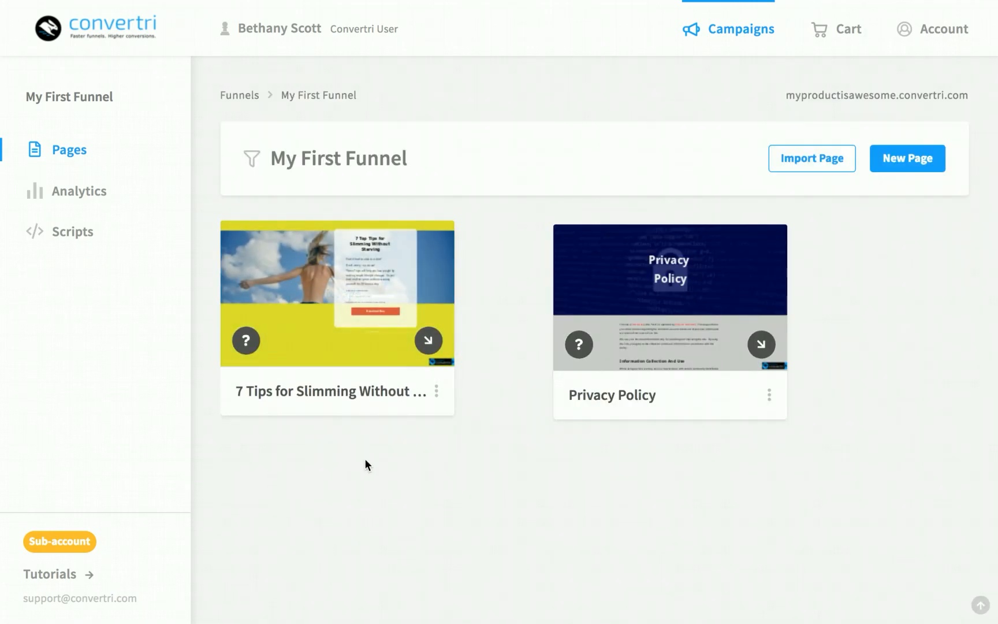
click(107, 35)
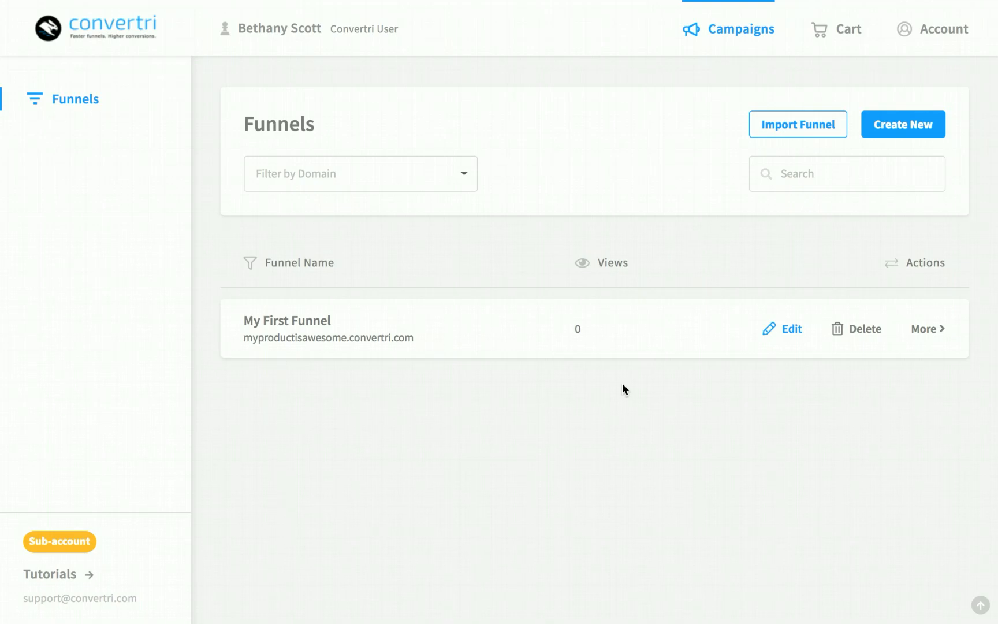
Connect the Mailchimp account under Account > Integrations by logging in to authorize it
click(918, 28)
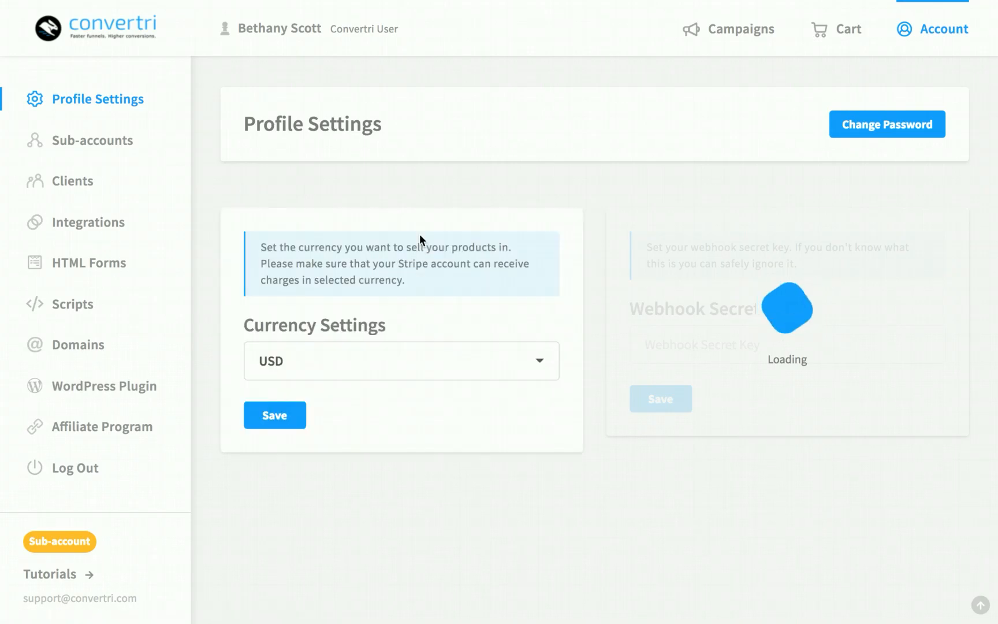
click(120, 231)
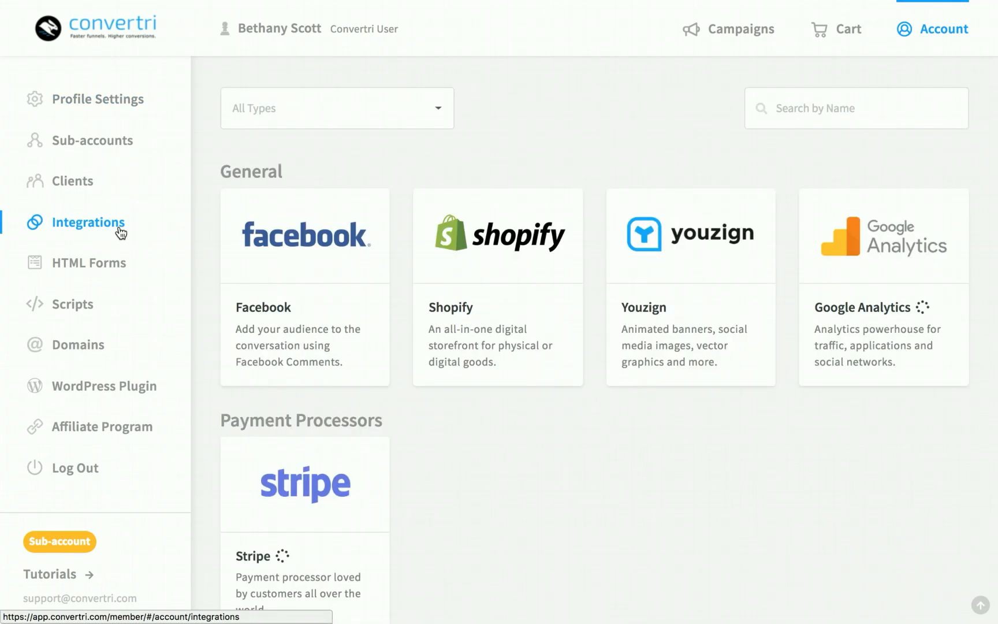
scroll(565, 508, down, 1)
scroll(564, 504, down, 8)
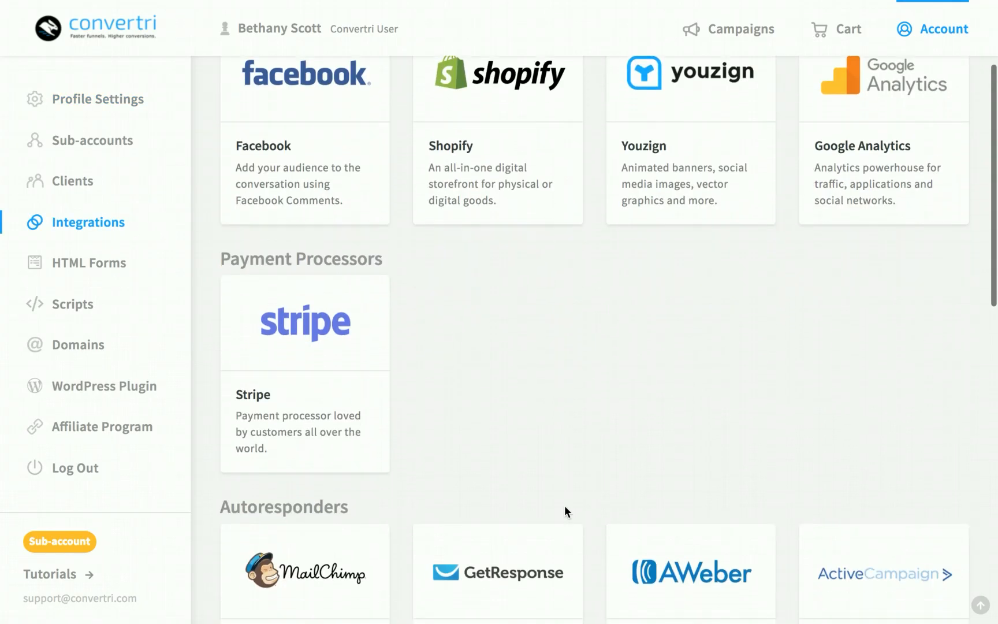
mouse_move(334, 294)
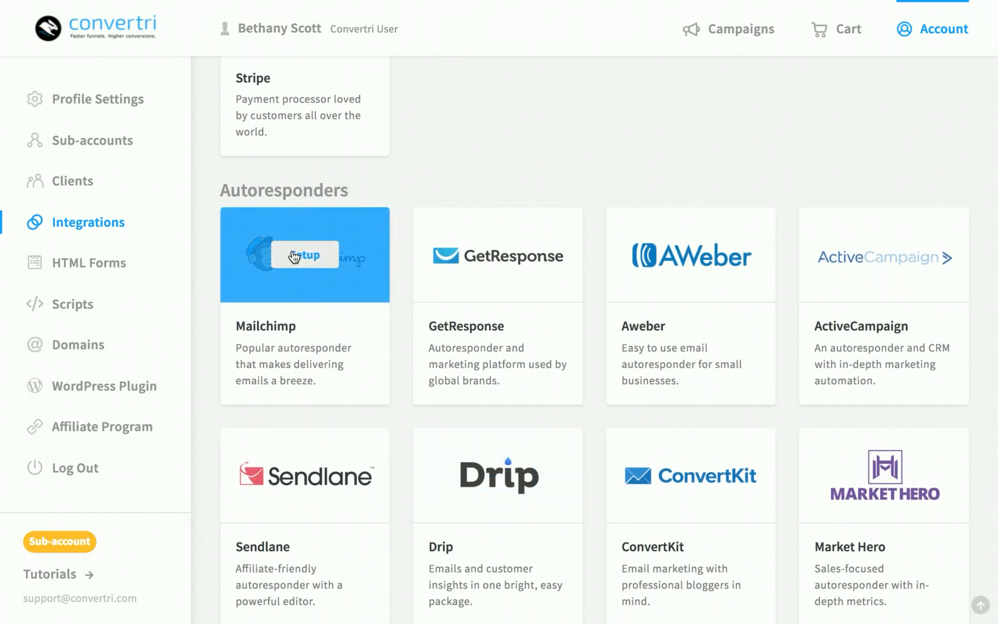
click(293, 256)
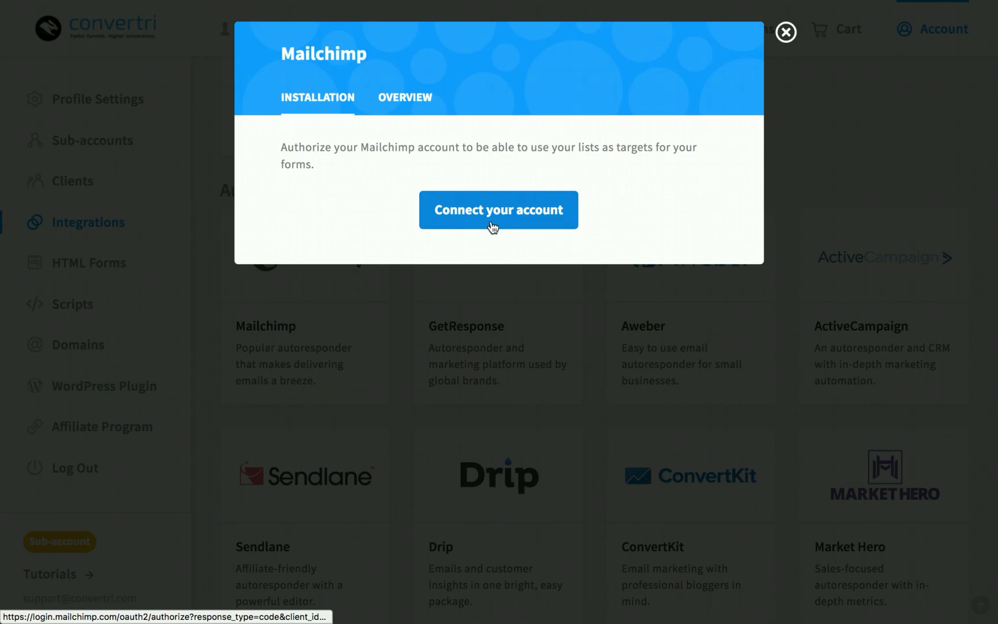
click(498, 223)
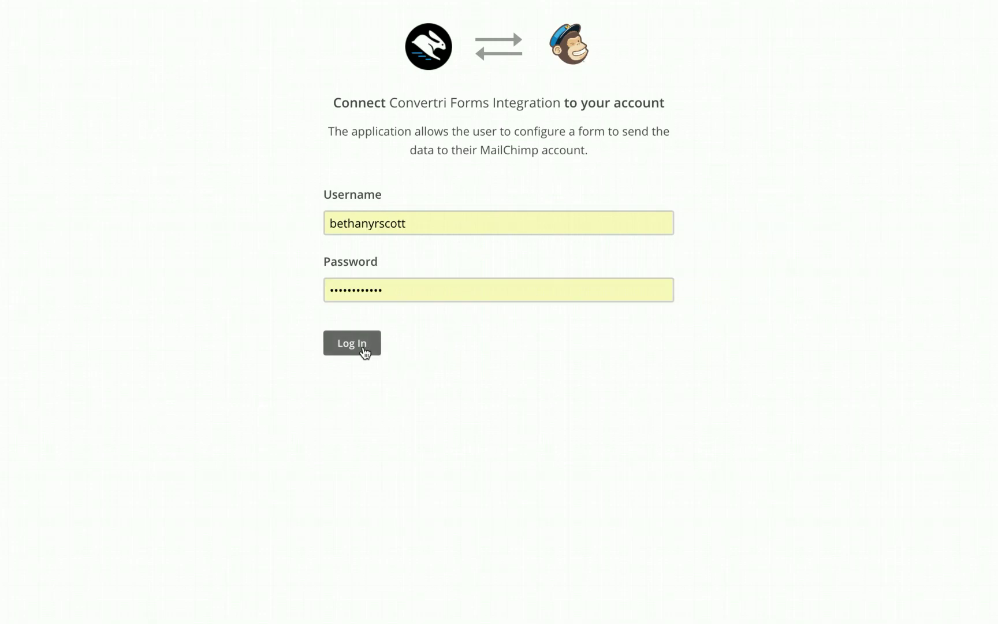
click(364, 350)
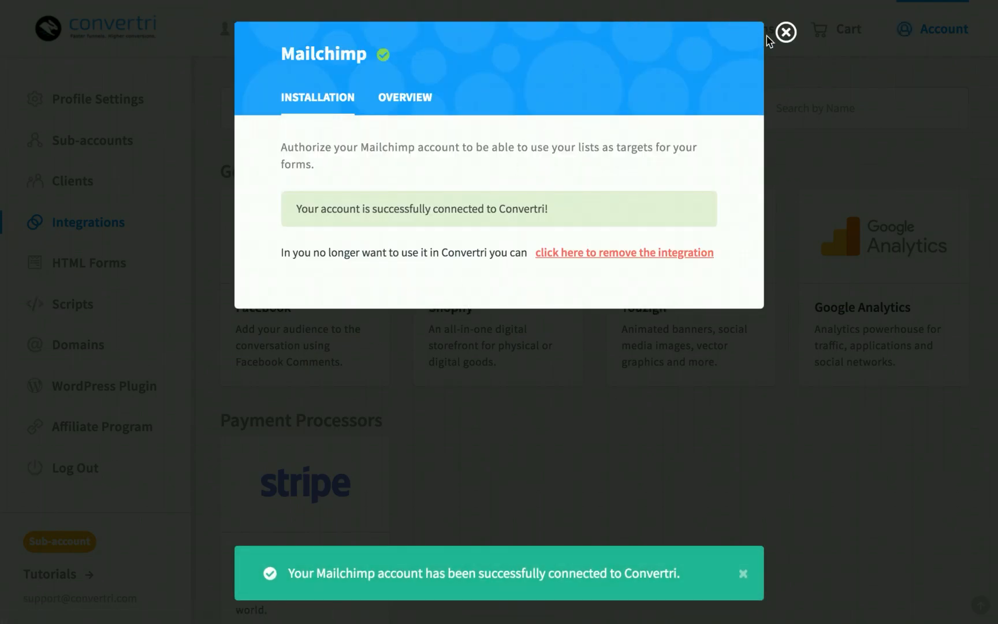
click(786, 33)
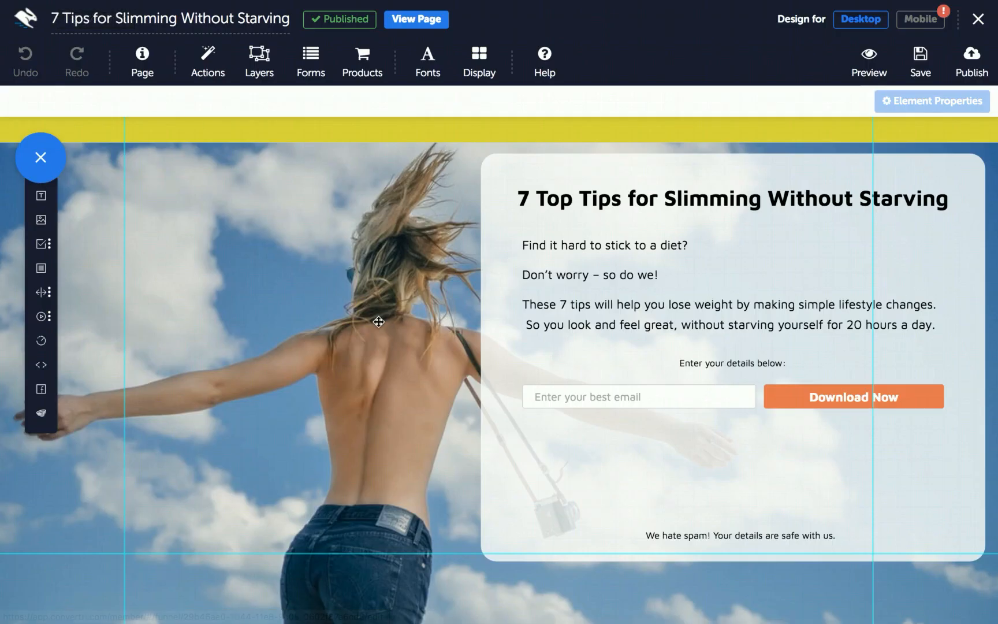
Set the form's autoresponder to MailChimp with the Slimming Funnel list
click(324, 69)
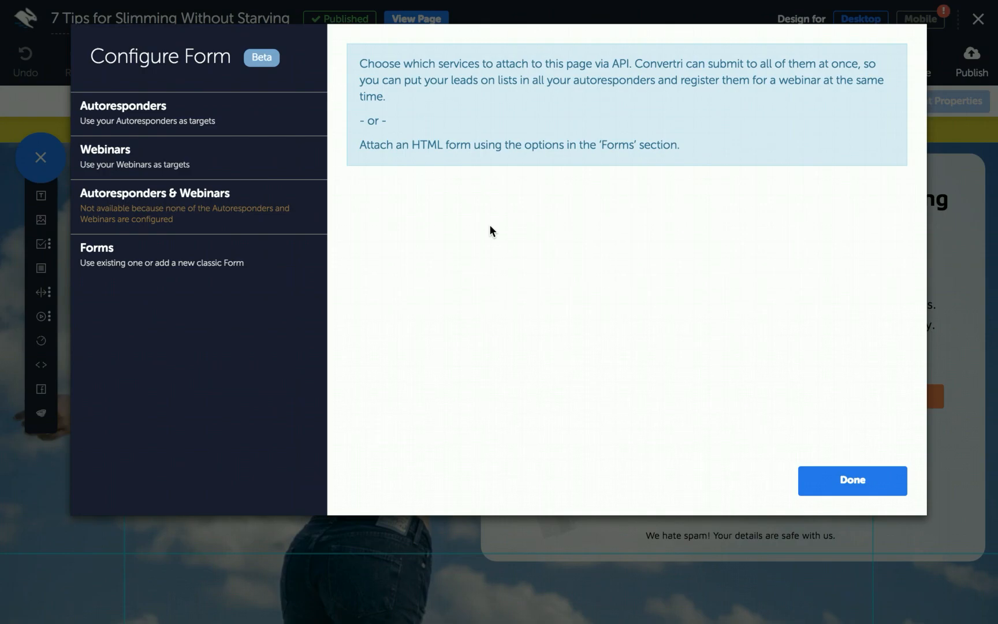
click(173, 121)
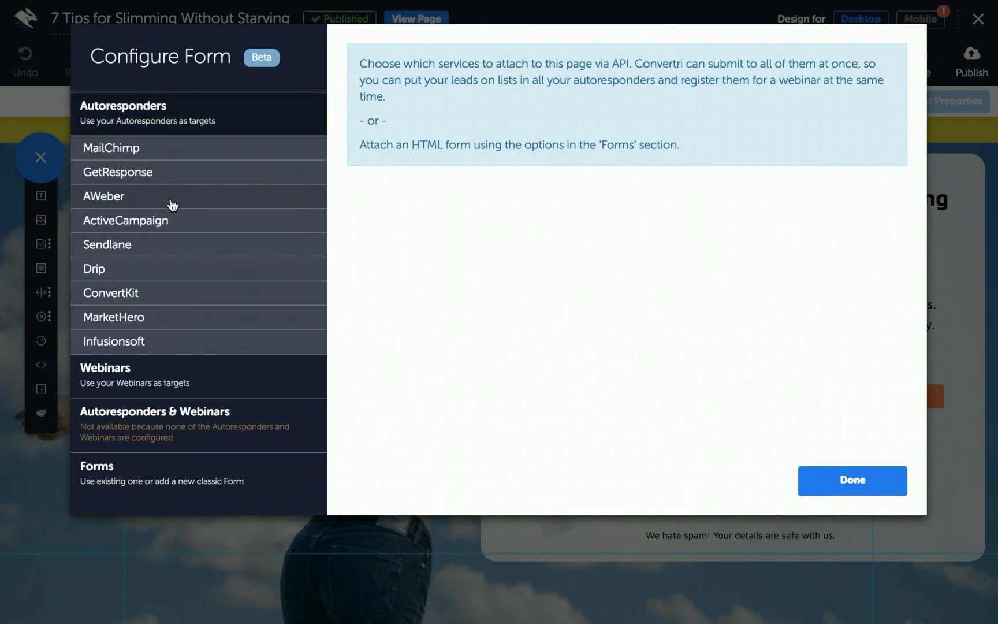
click(170, 156)
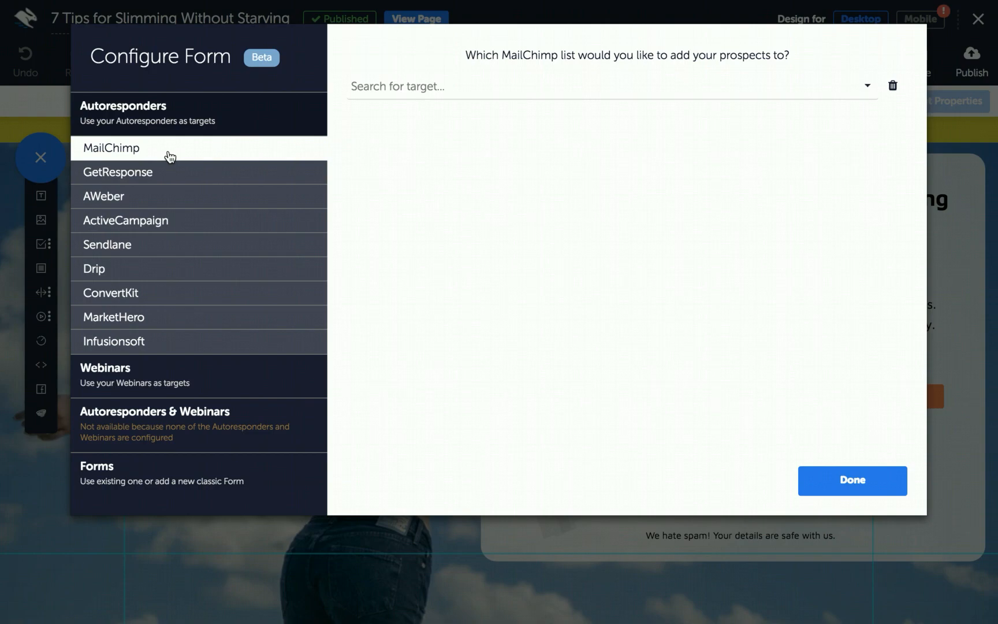
click(401, 89)
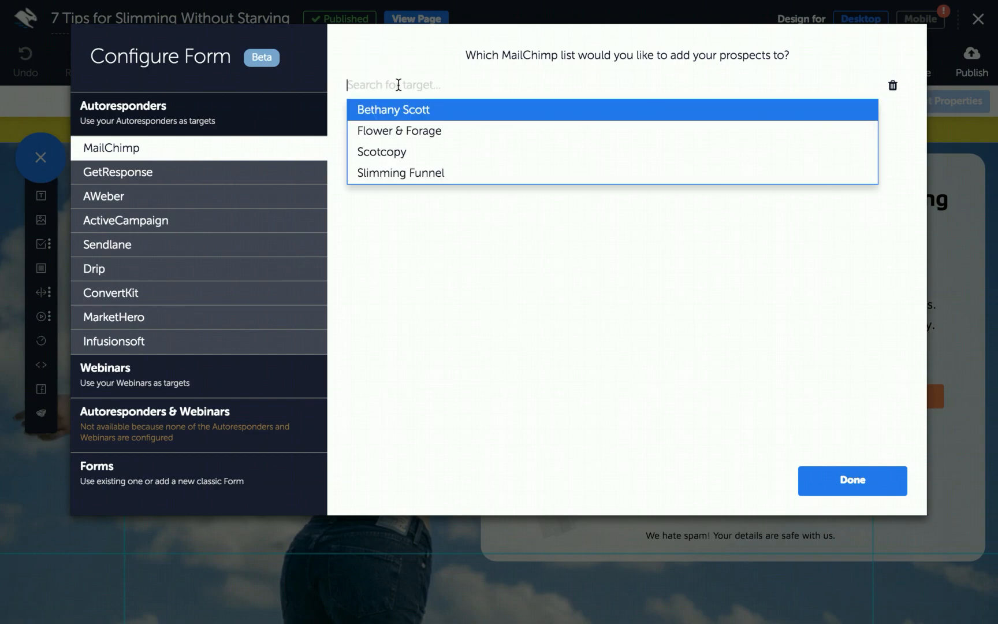
click(401, 172)
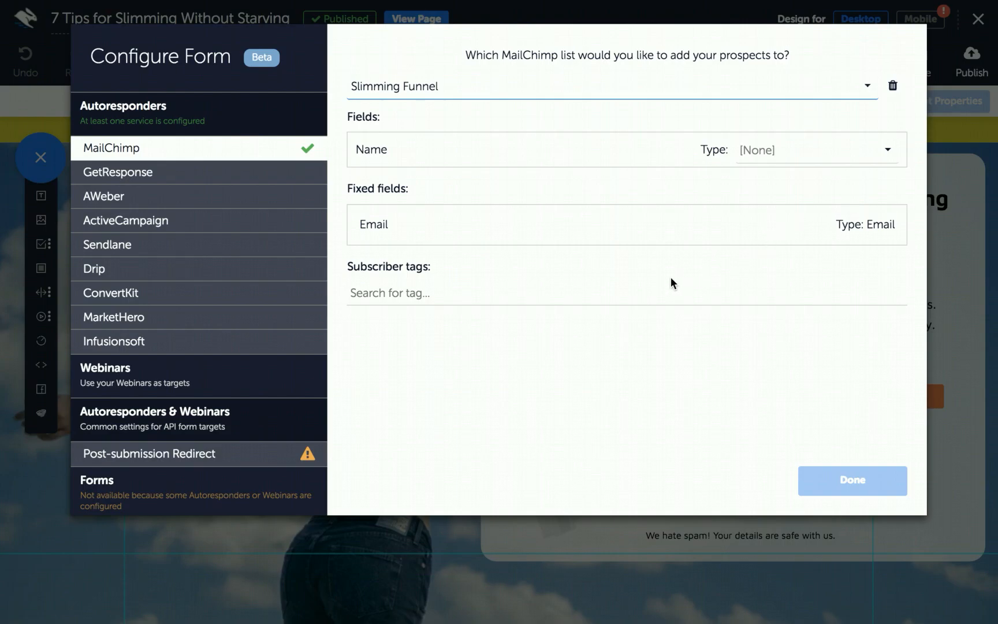
click(123, 456)
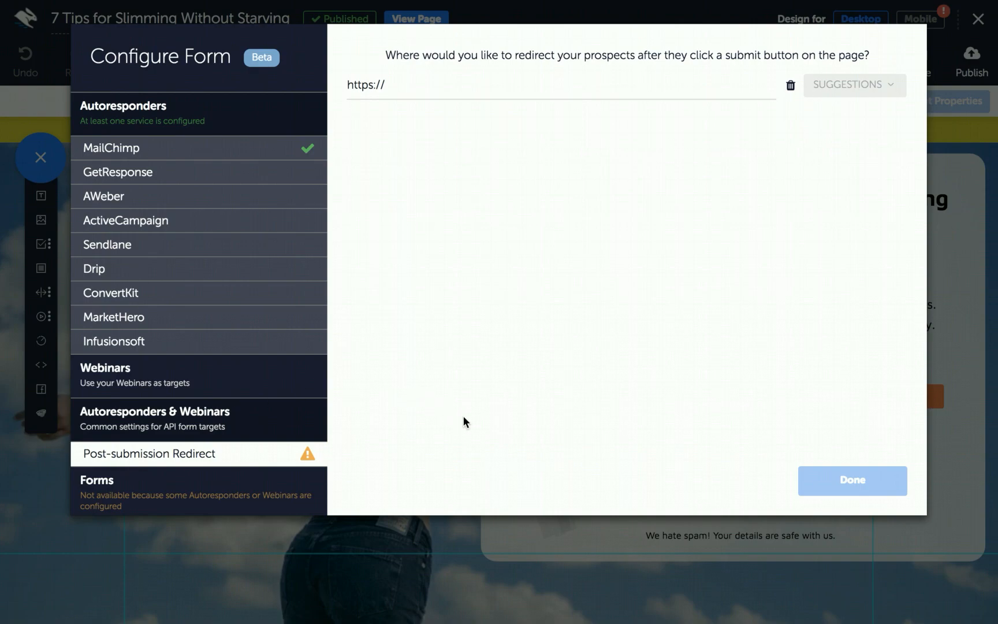
click(454, 87)
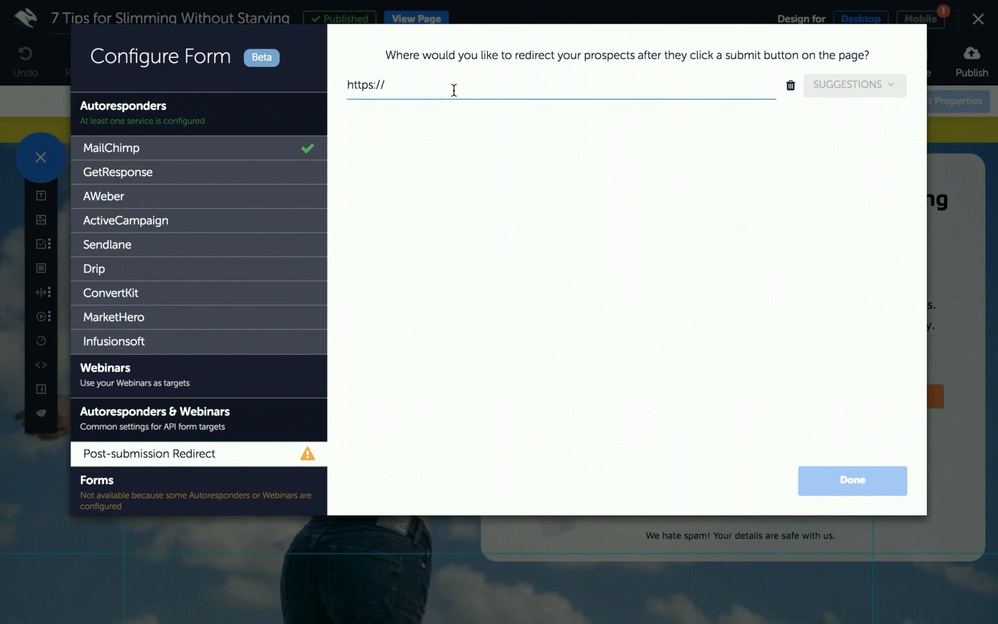
text(www.google.com)
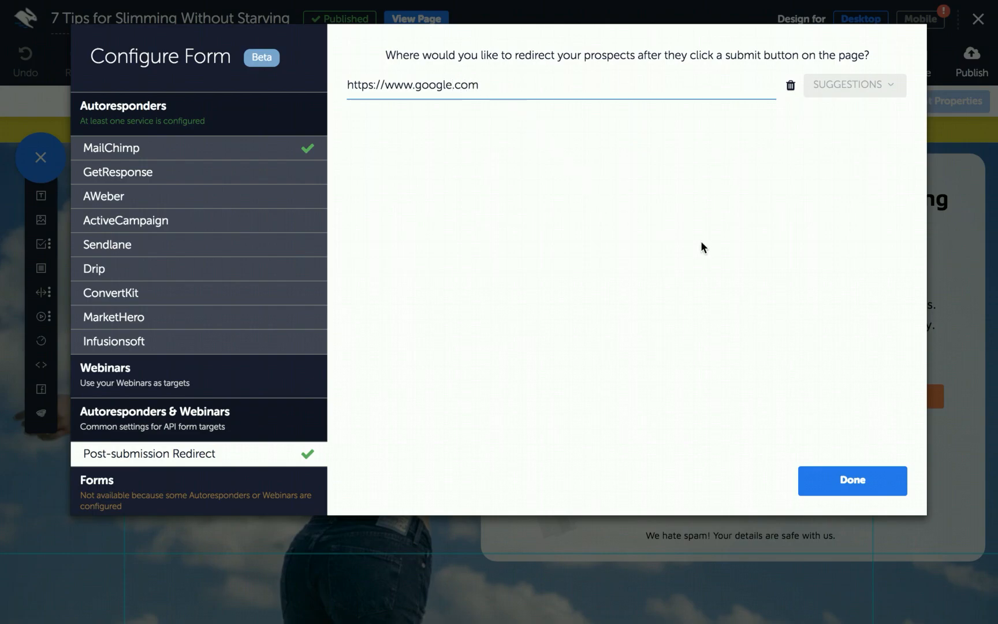
click(839, 483)
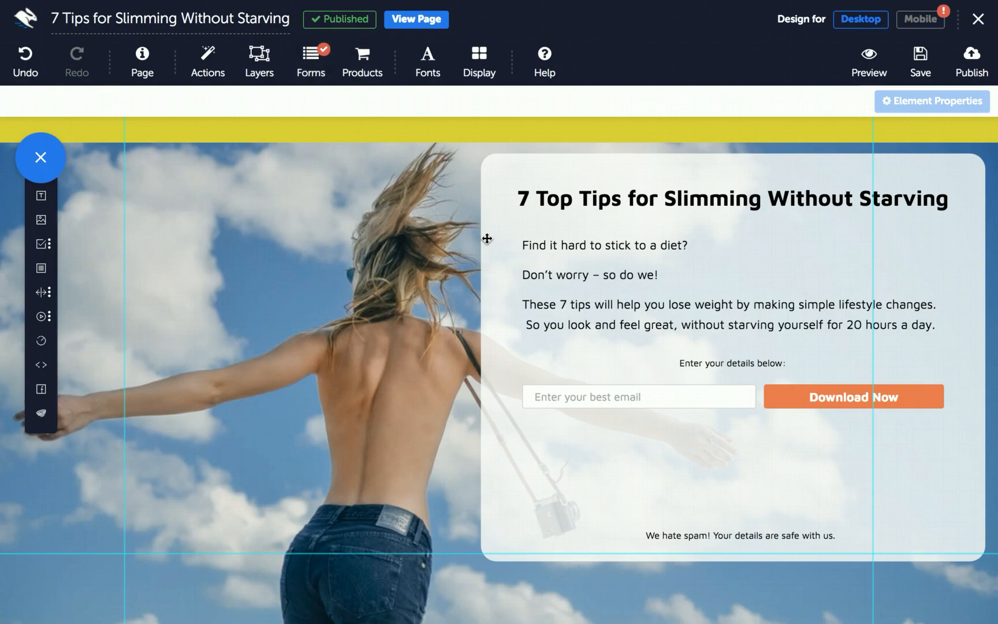
Make the email input a required Email field with e-mail address validation, then republish at 7tipsforslimming
click(536, 396)
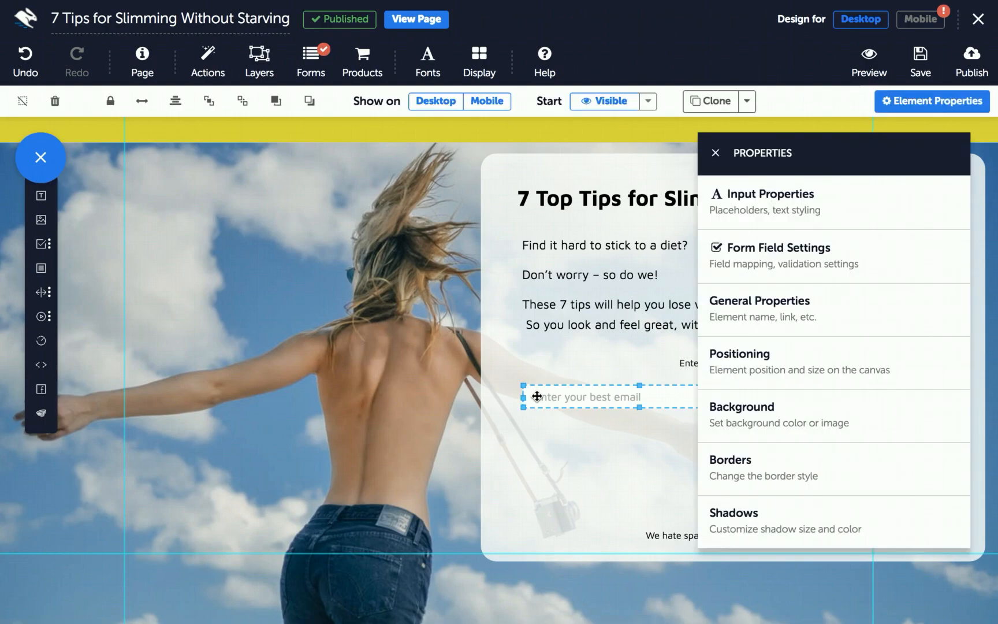
click(785, 255)
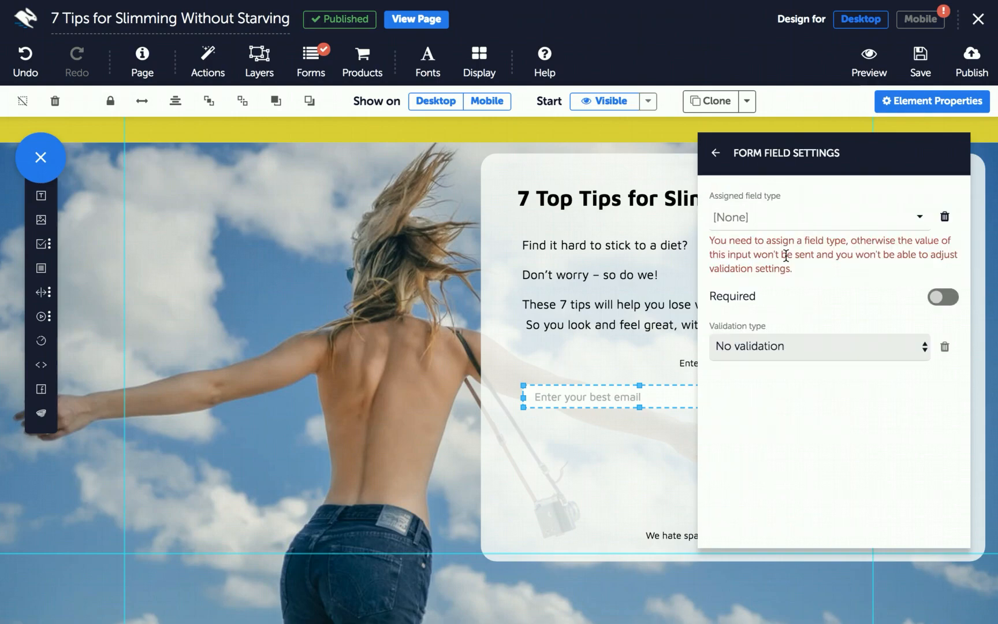
click(801, 220)
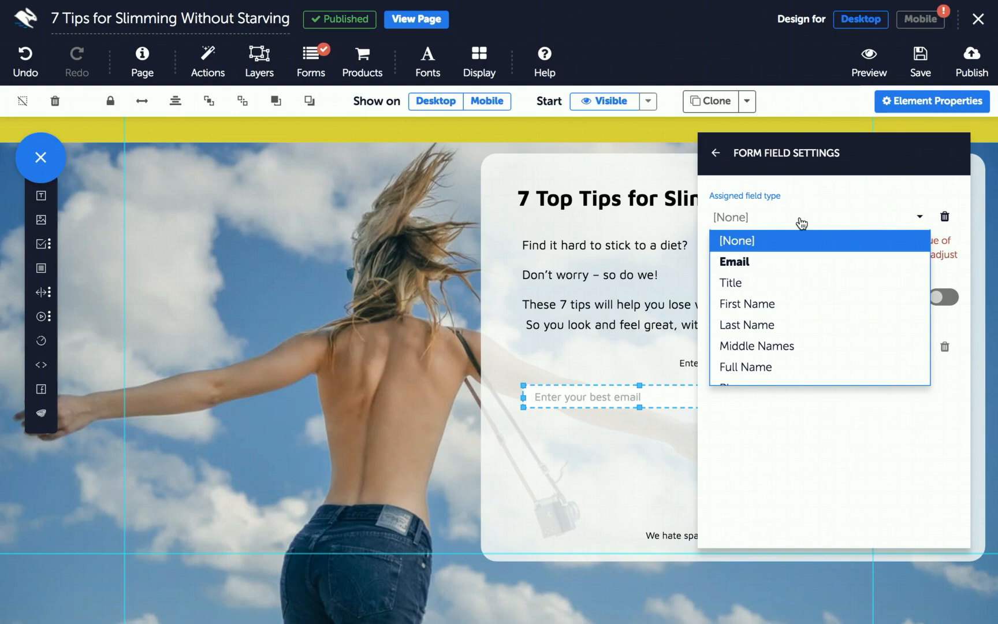
click(757, 267)
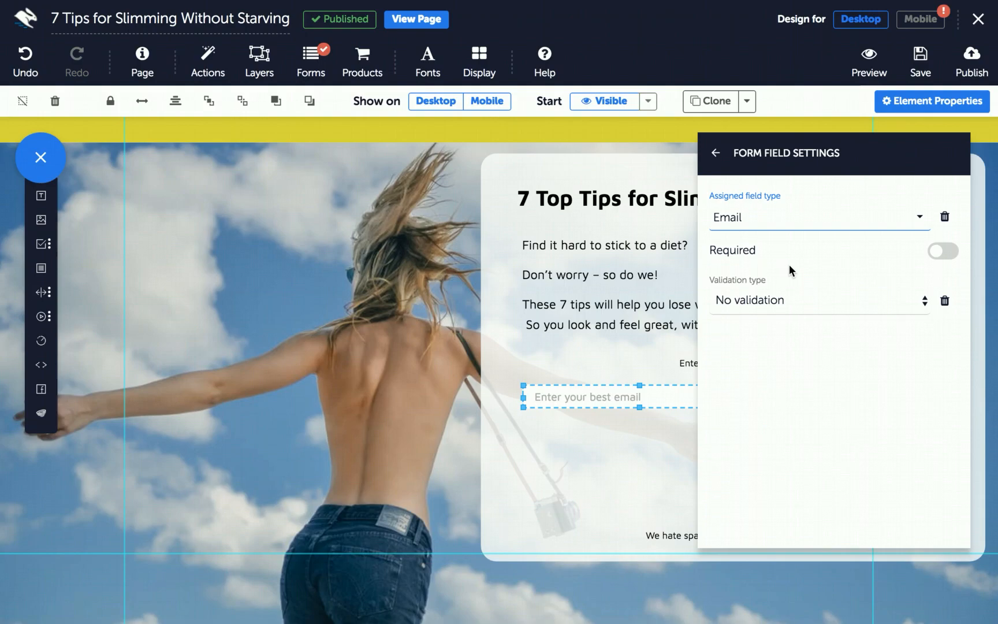
click(940, 252)
click(767, 299)
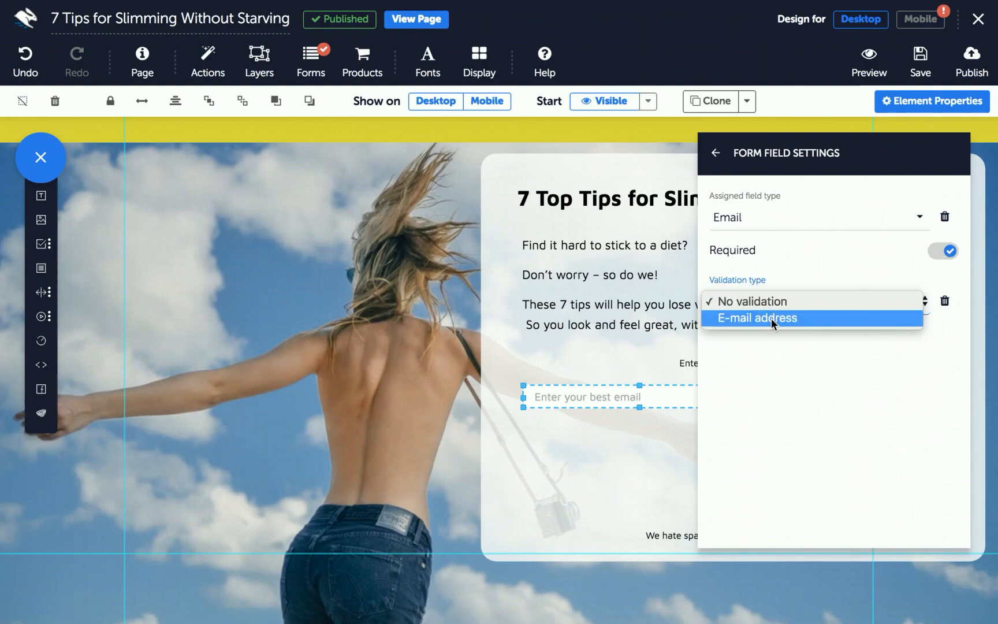
click(771, 318)
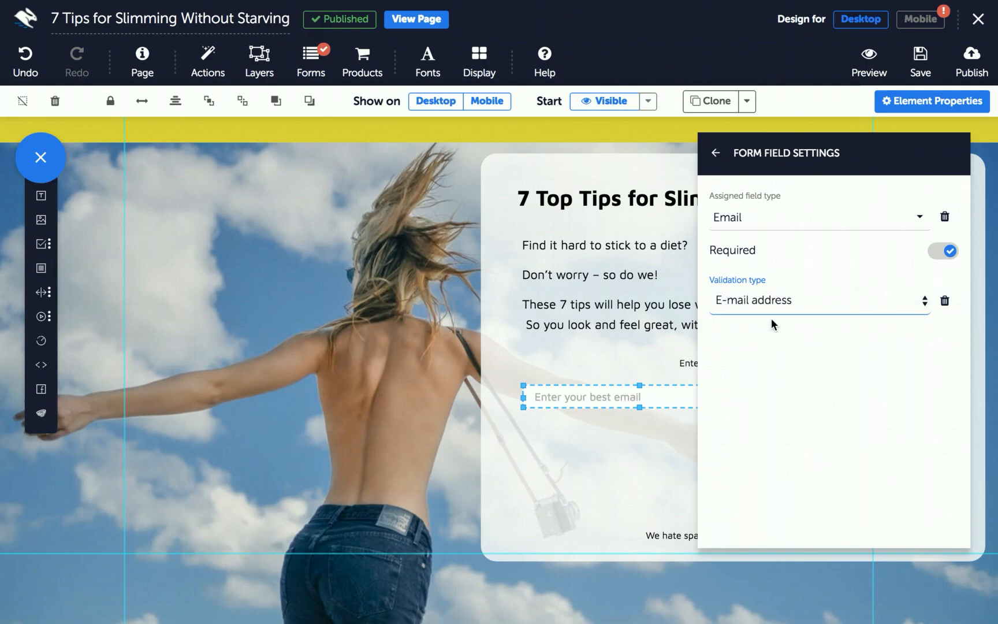
click(968, 79)
click(702, 197)
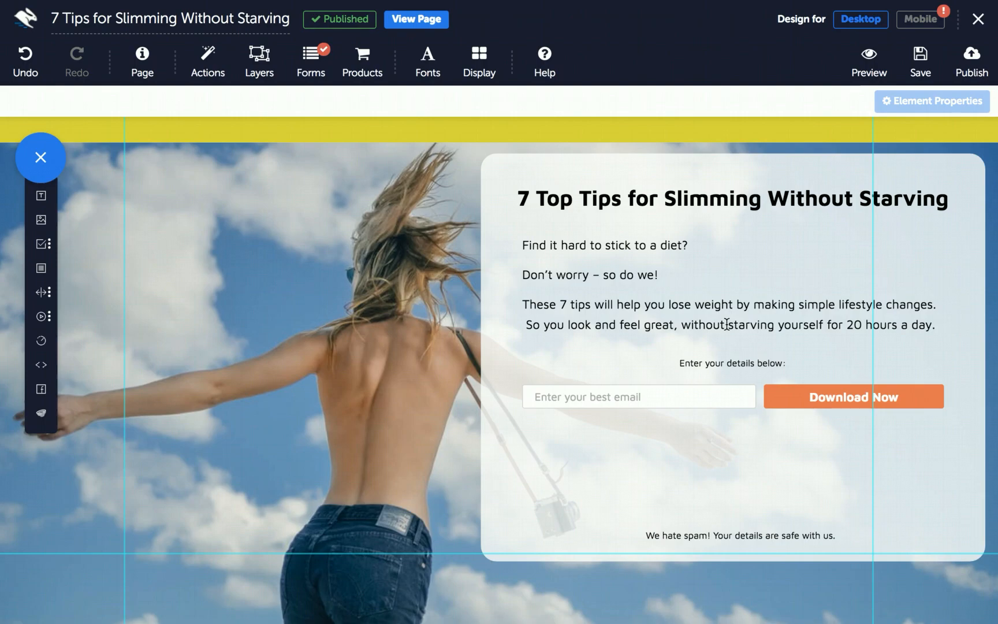
Open the live opt-in page and submit a test email address via Download Now
click(429, 20)
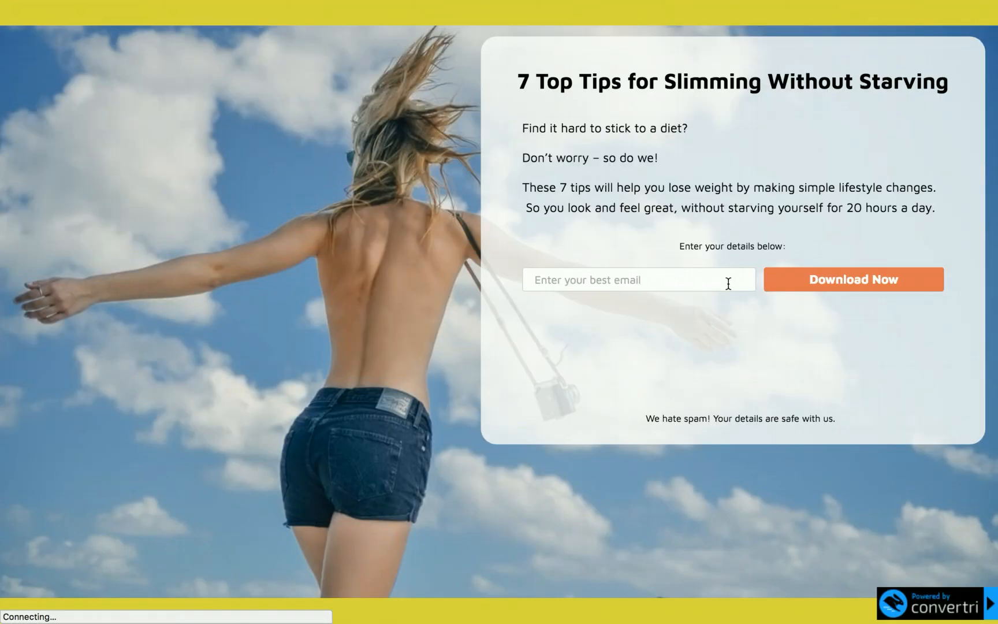
click(667, 279)
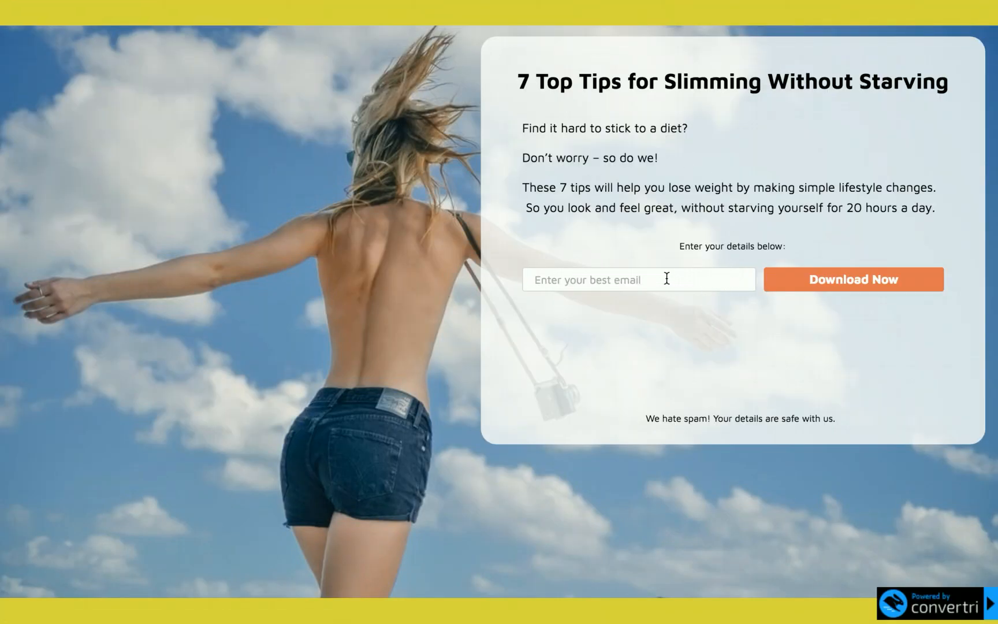
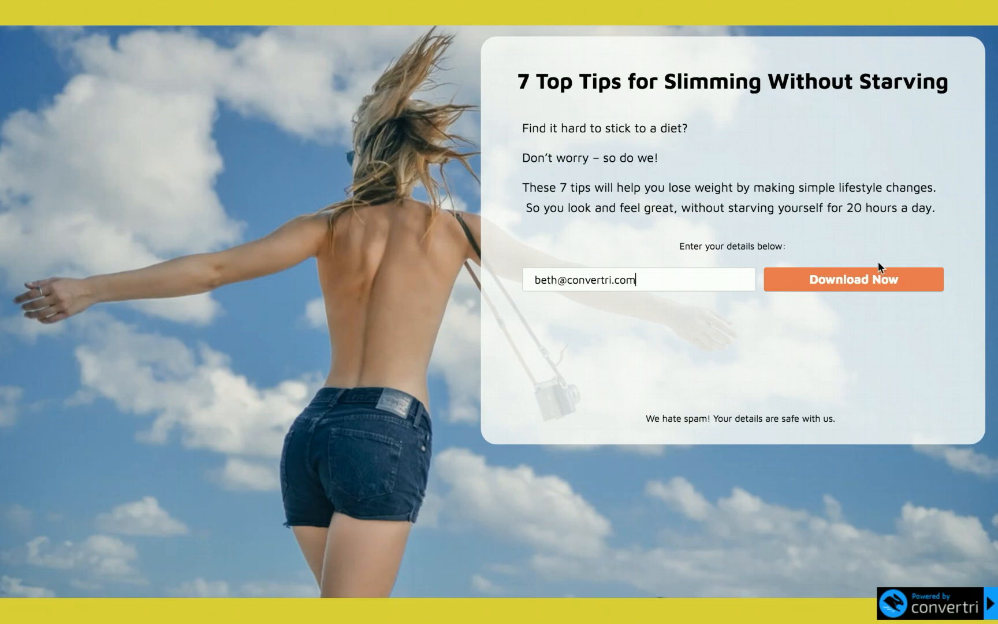
click(850, 284)
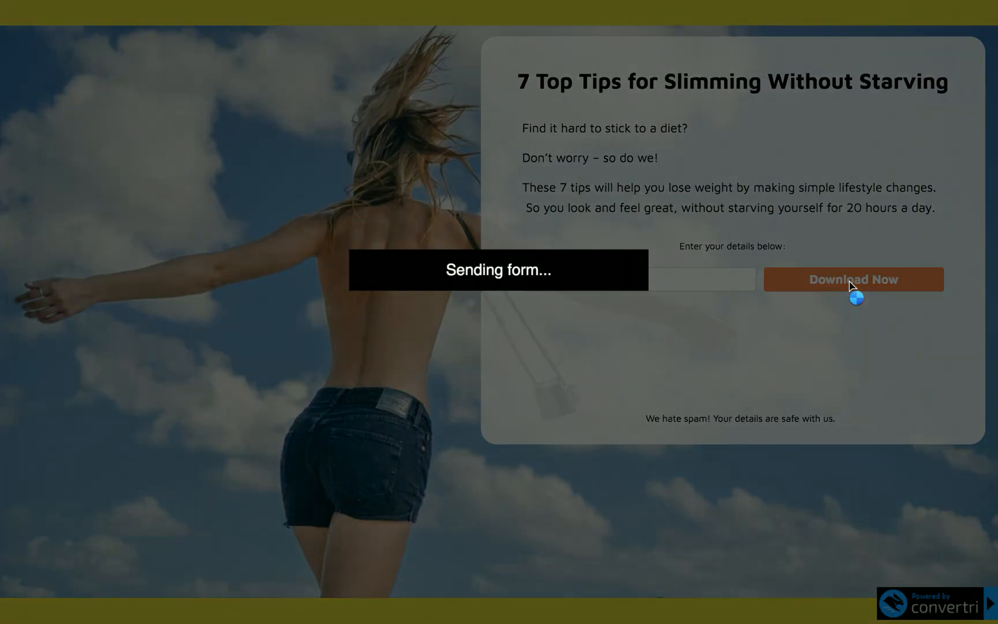